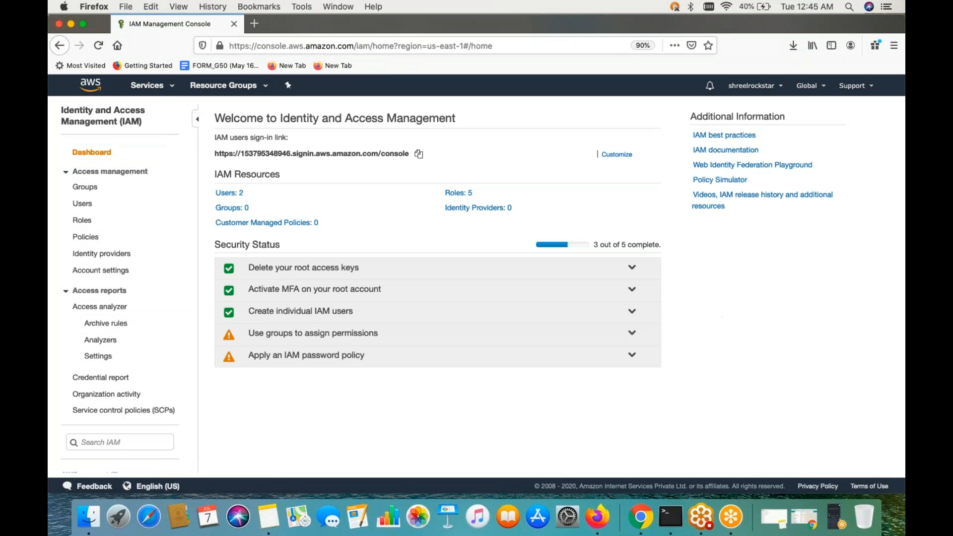
Step: Delete the IAM user s3user, acknowledging that it has recently accessed AWS
click(227, 193)
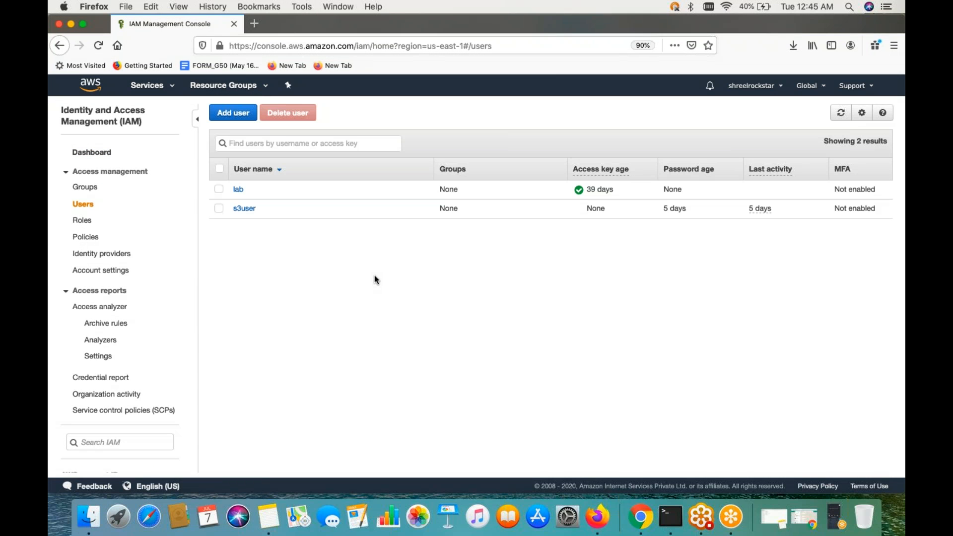
click(220, 209)
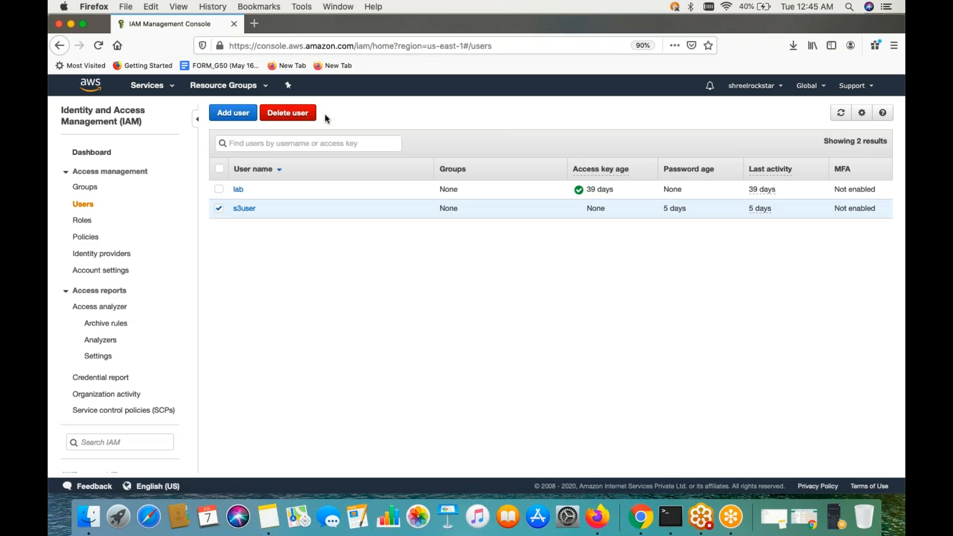
click(307, 115)
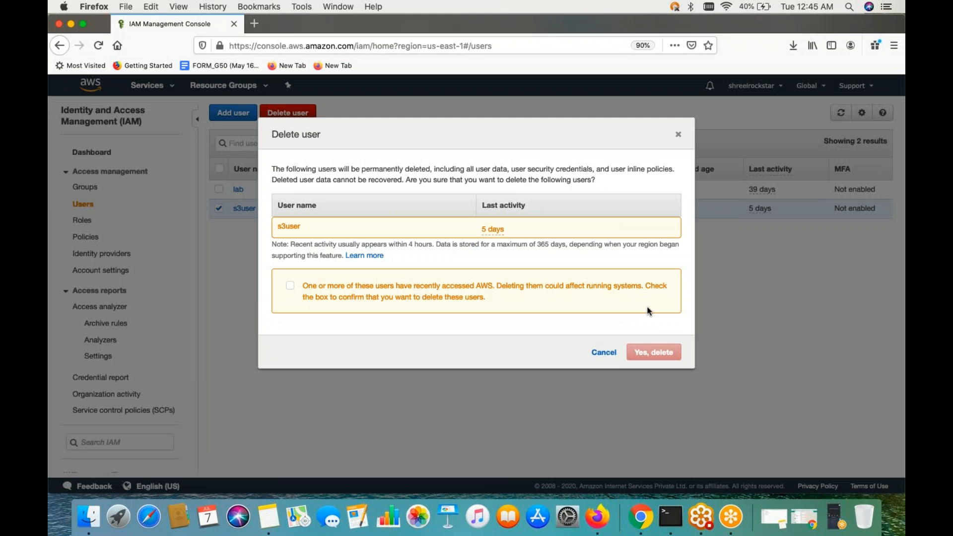
click(290, 285)
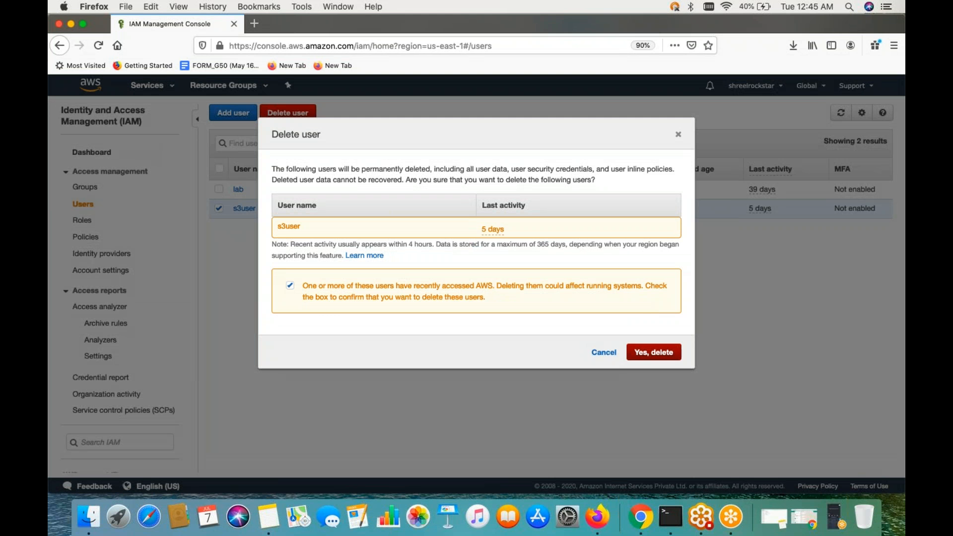
click(654, 351)
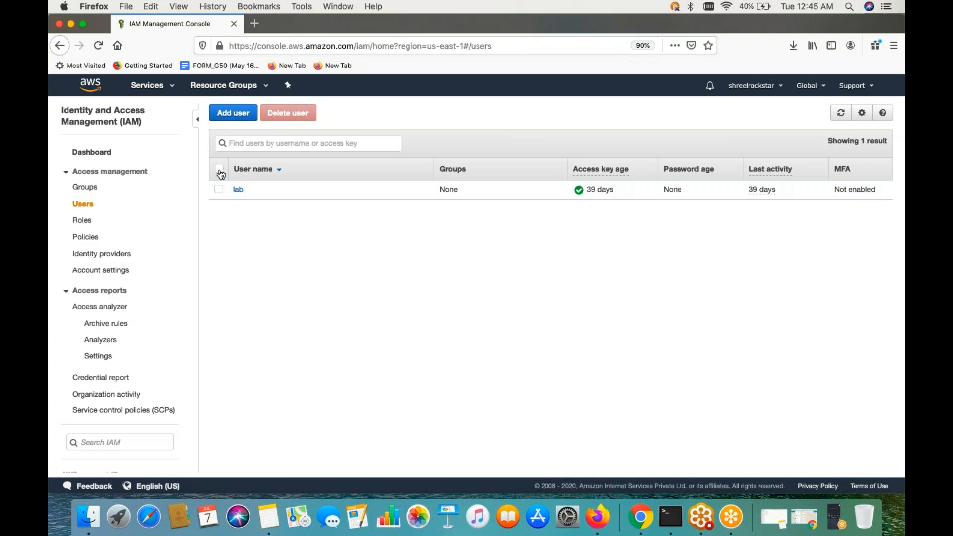
Step: Delete the IAM user lab and return to the IAM dashboard
click(219, 189)
click(313, 118)
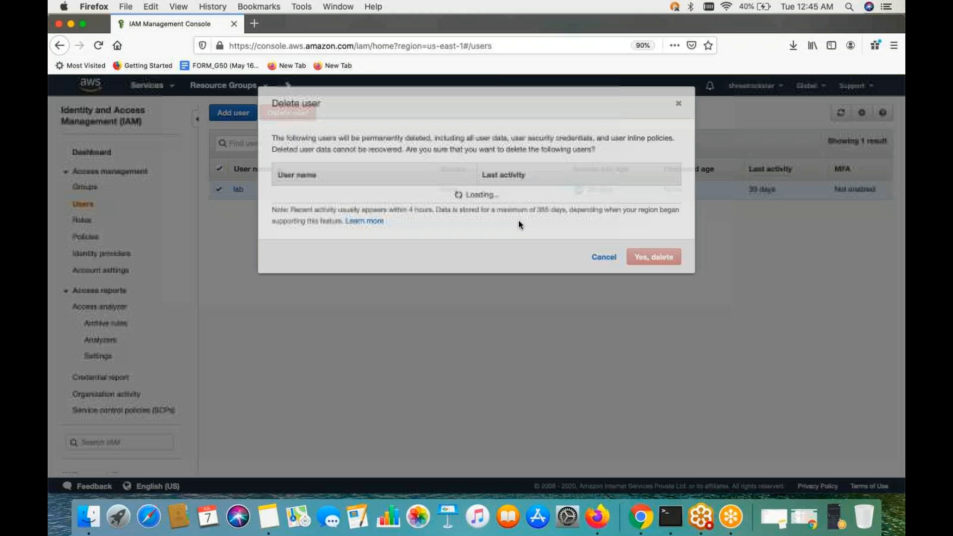
click(651, 290)
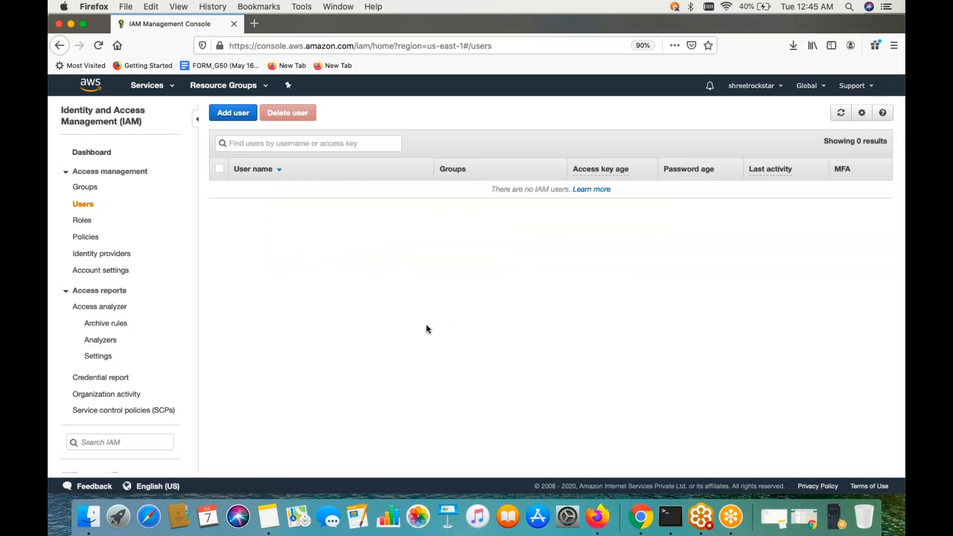
click(89, 152)
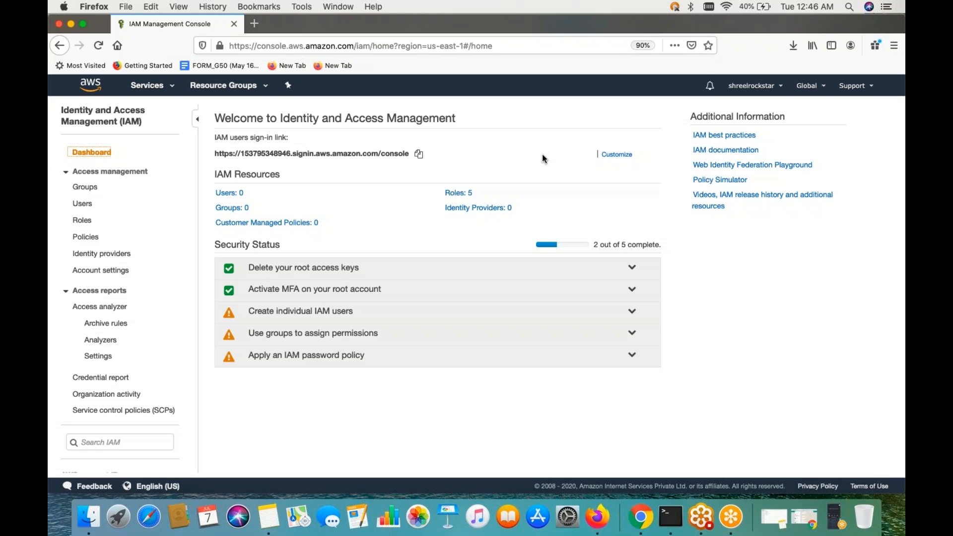
triple_click(236, 153)
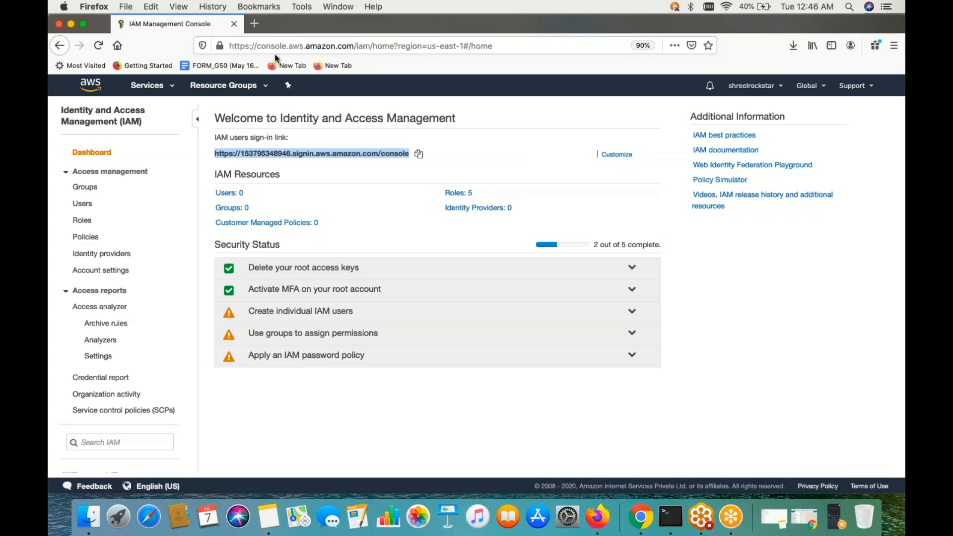
click(254, 23)
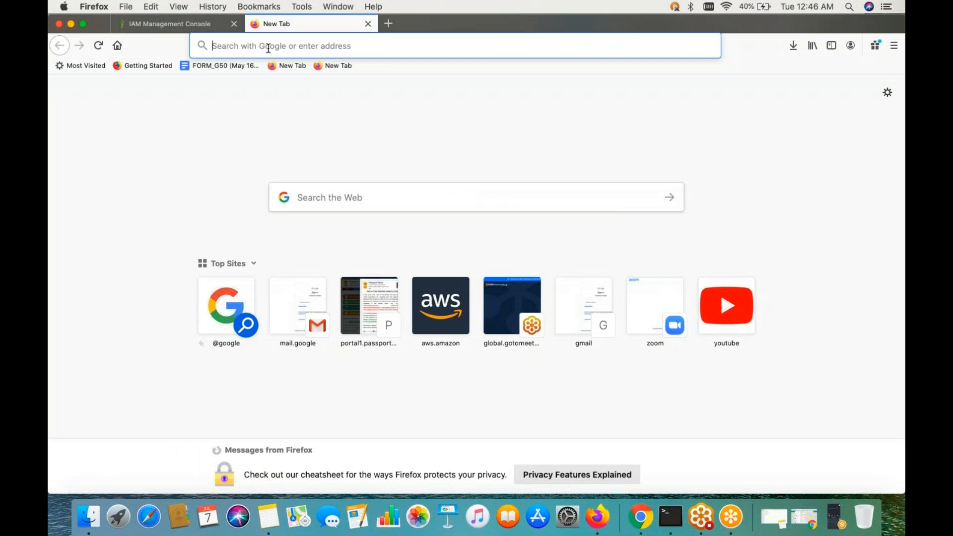
text(aws.amazon.com/)
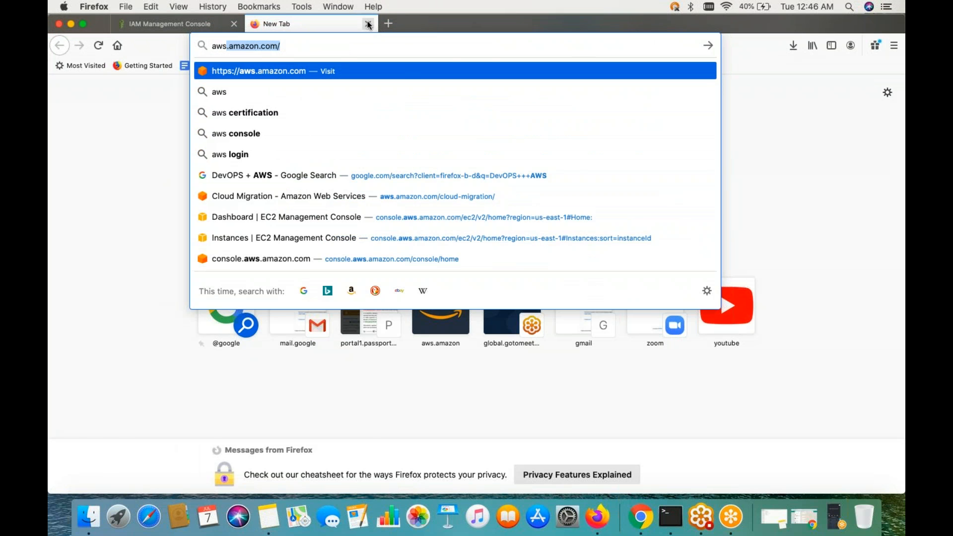
click(368, 24)
click(509, 116)
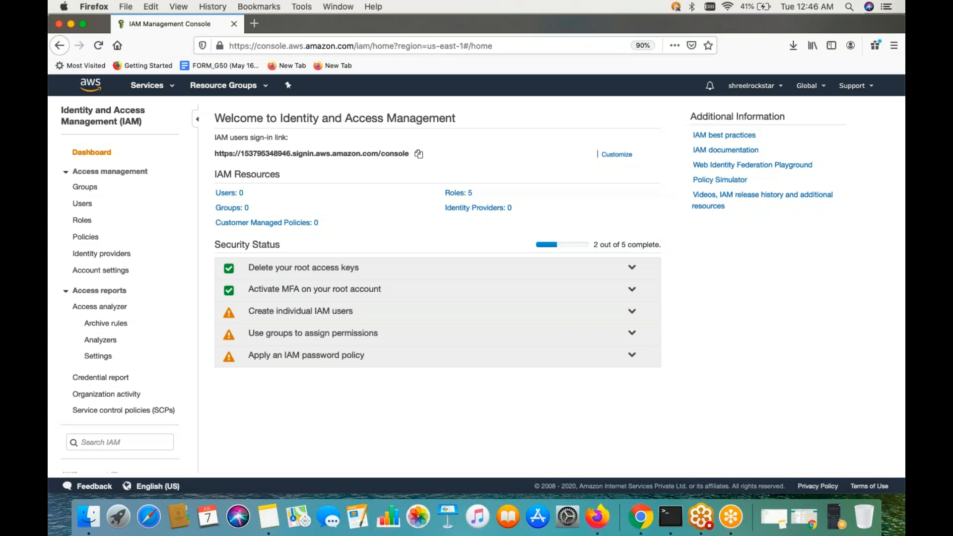
Step: Customize the IAM users sign-in link by creating the account alias magnausers
click(617, 155)
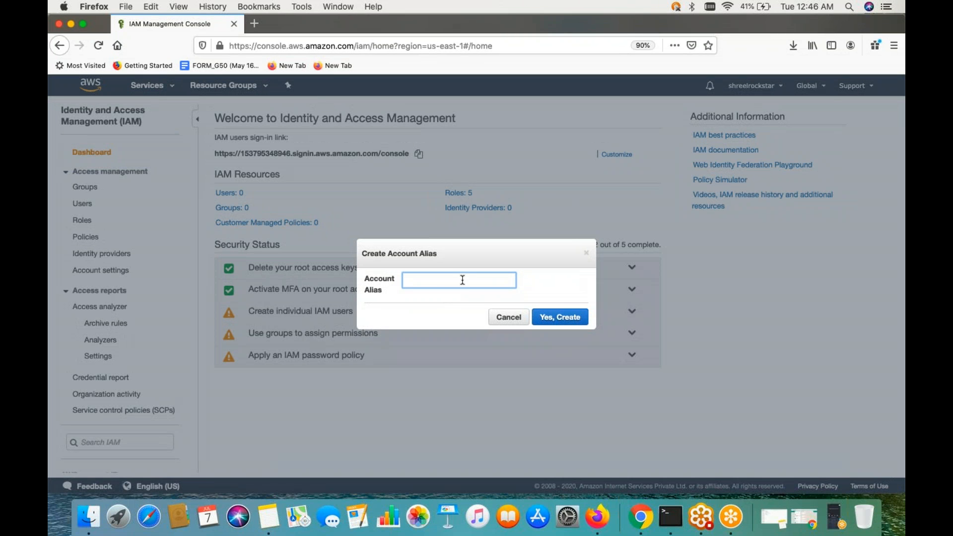
text(de)
key(BackSpace)
key(BackSpace)
text(De)
key(BackSpace)
key(BackSpace)
text(awsdasd)
key(BackSpace)
key(BackSpace)
key(BackSpace)
key(BackSpace)
key(BackSpace)
key(BackSpace)
key(BackSpace)
text(magnausers)
click(564, 317)
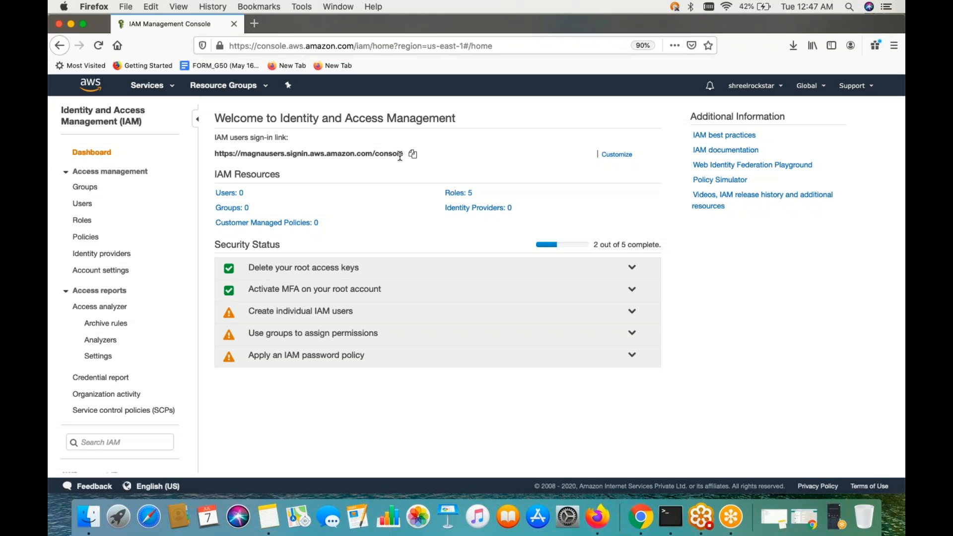
Step: Start adding a new IAM user with the user name dbuser
click(83, 204)
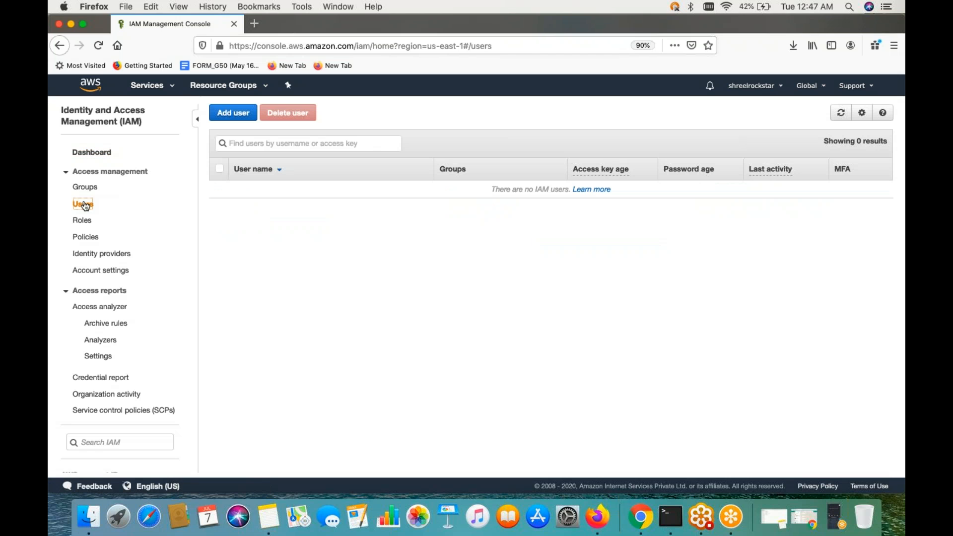
click(235, 118)
click(376, 189)
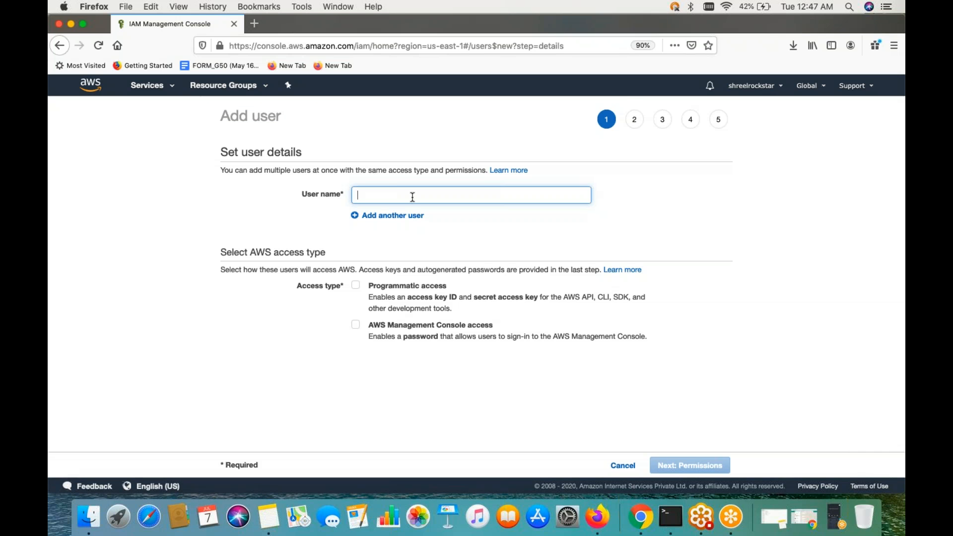
text(ec2user)
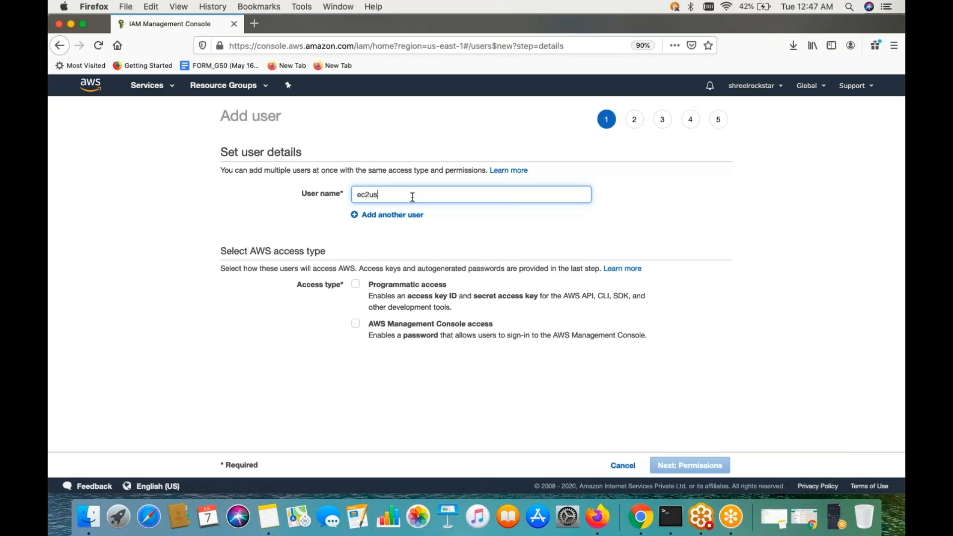
key(BackSpace)
key(BackSpace)
key(BackSpace)
key(BackSpace)
key(BackSpace)
key(BackSpace)
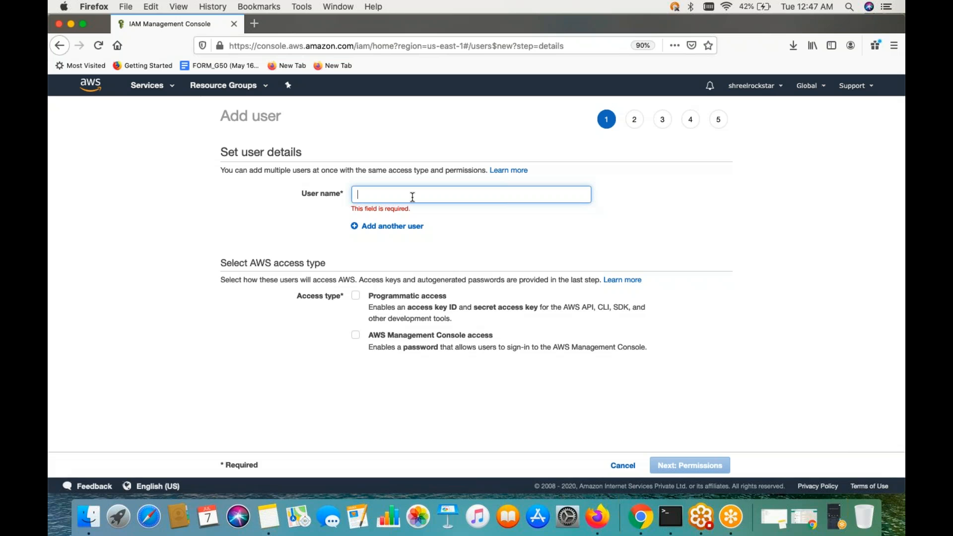
text(dbuser)
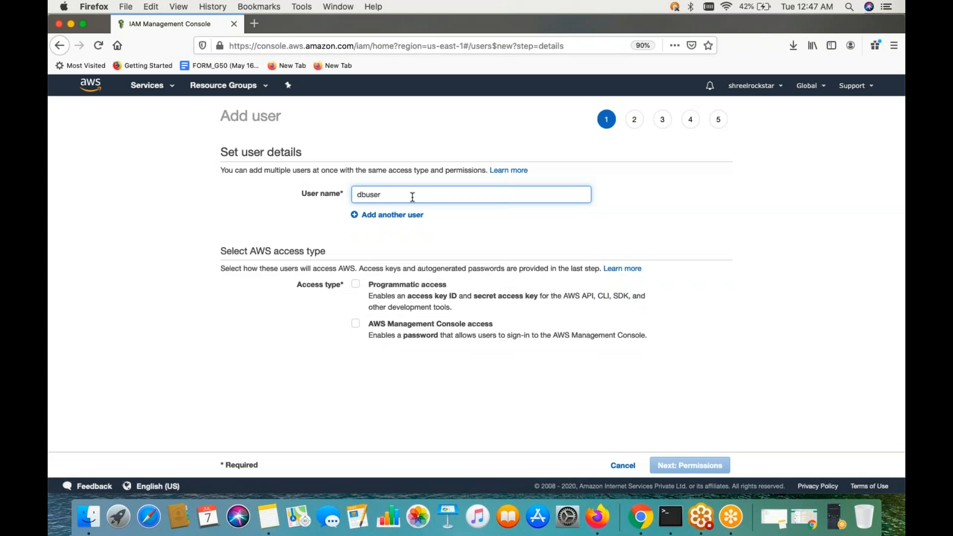
click(320, 328)
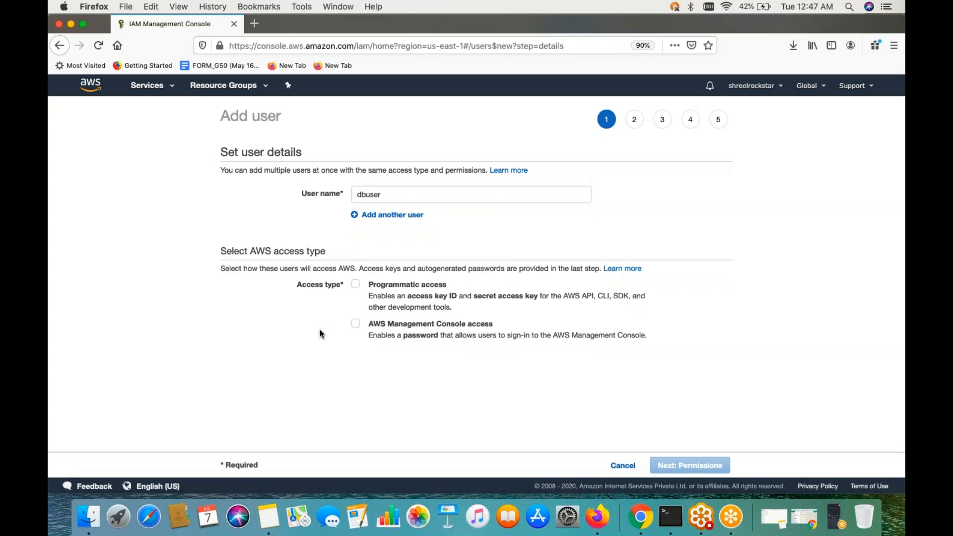
Step: Give dbuser AWS Management Console access and enter a custom console password
click(356, 326)
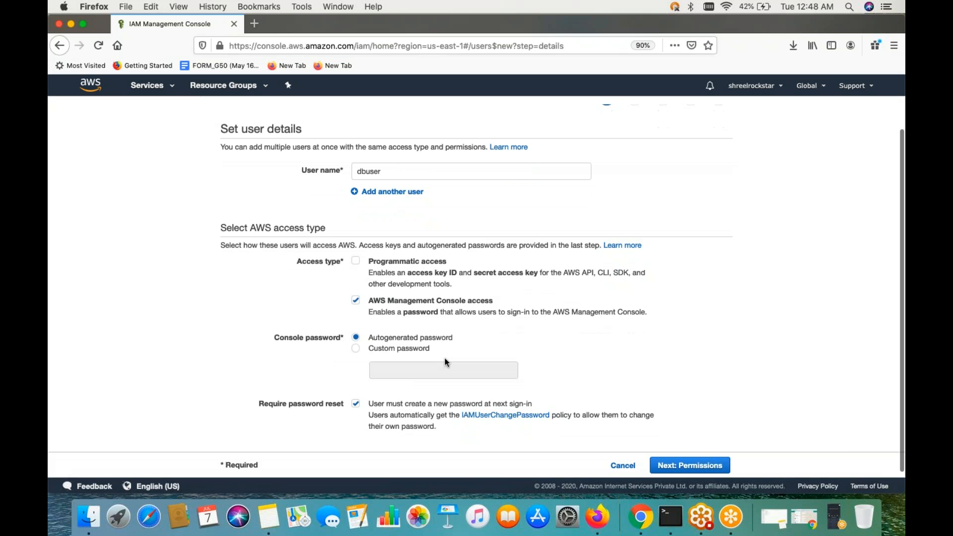
scroll(447, 362, down, 1)
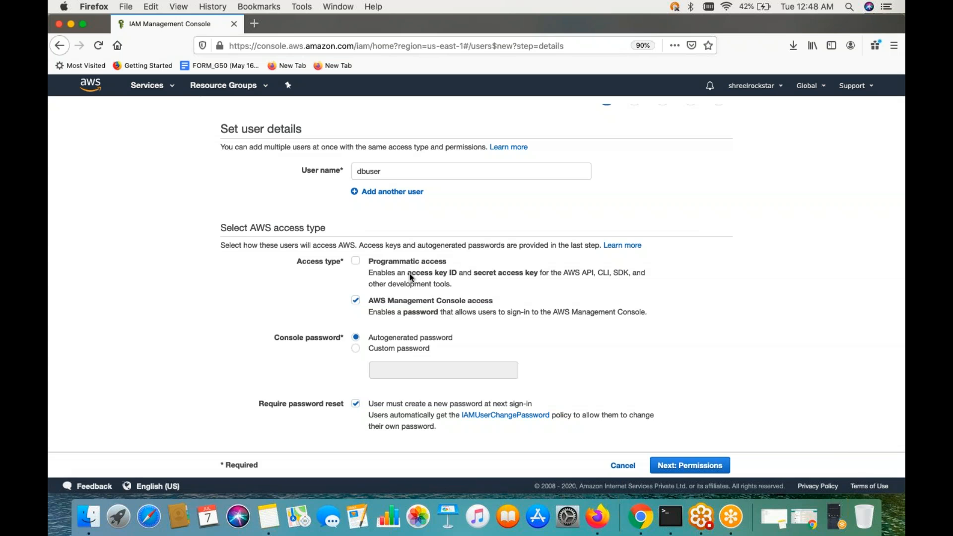
click(356, 349)
click(375, 367)
text(••••)
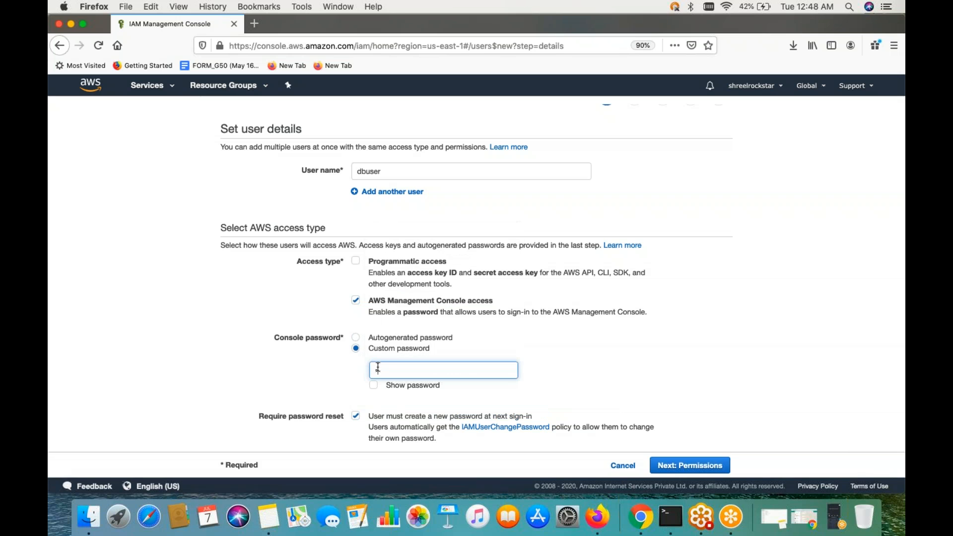
text(••)
Step: Turn off the required password reset and proceed to the permissions stage without saving the login in the browser
scroll(348, 412, down, 1)
click(356, 402)
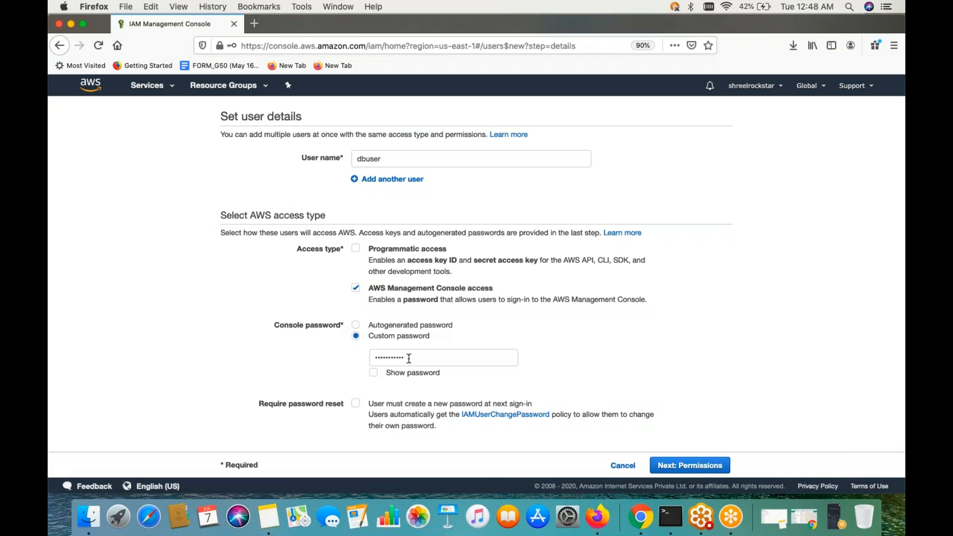
click(675, 469)
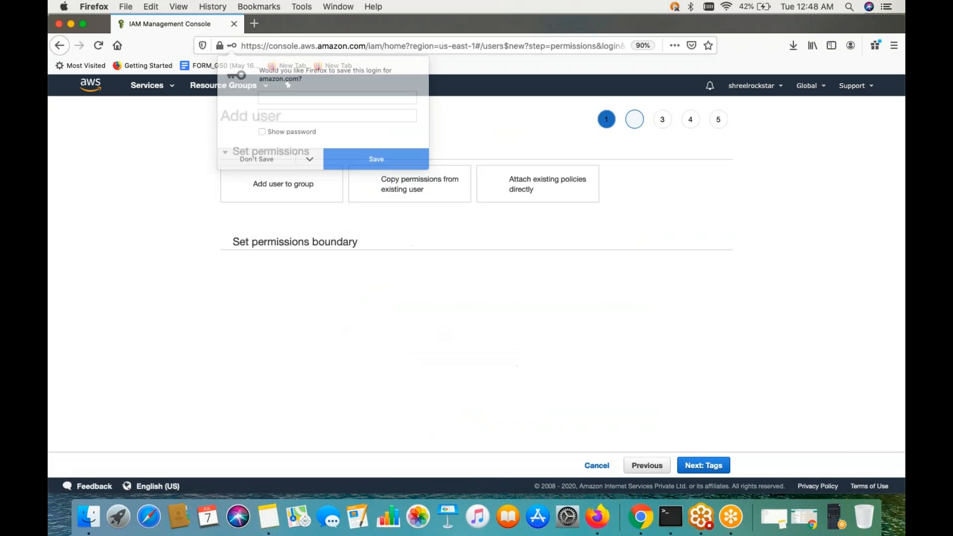
click(279, 162)
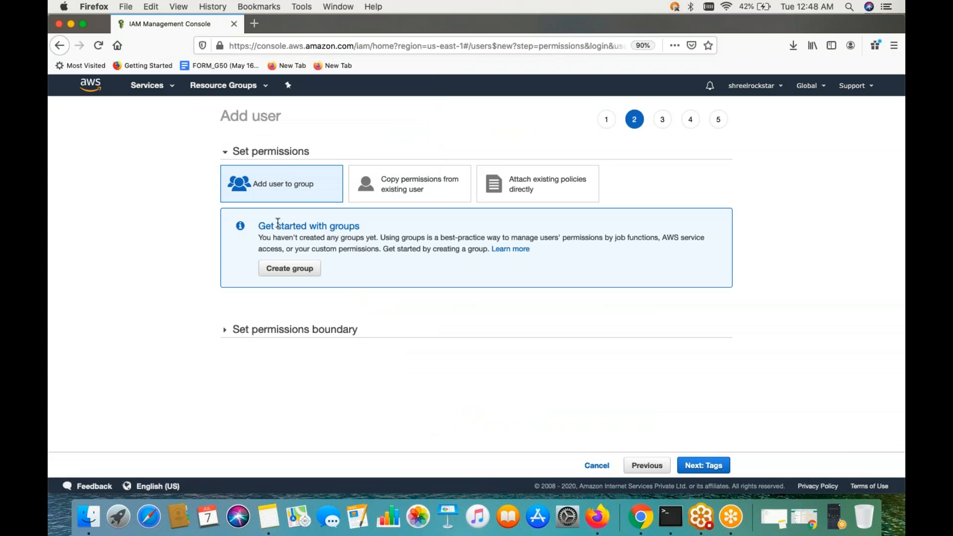
Step: Choose to attach existing policies directly and select AmazonRDSFullAccess after filtering the policies by rds
click(421, 186)
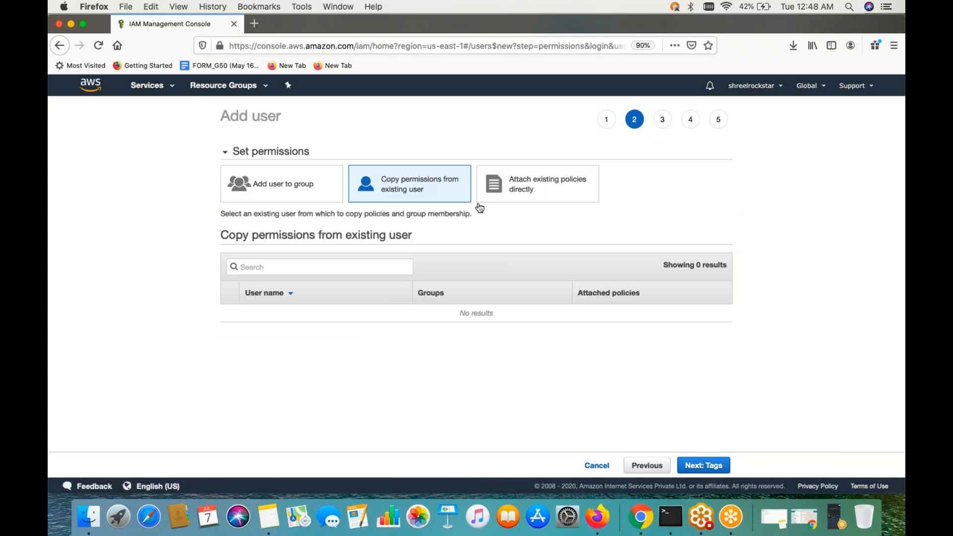
click(538, 179)
scroll(387, 383, down, 5)
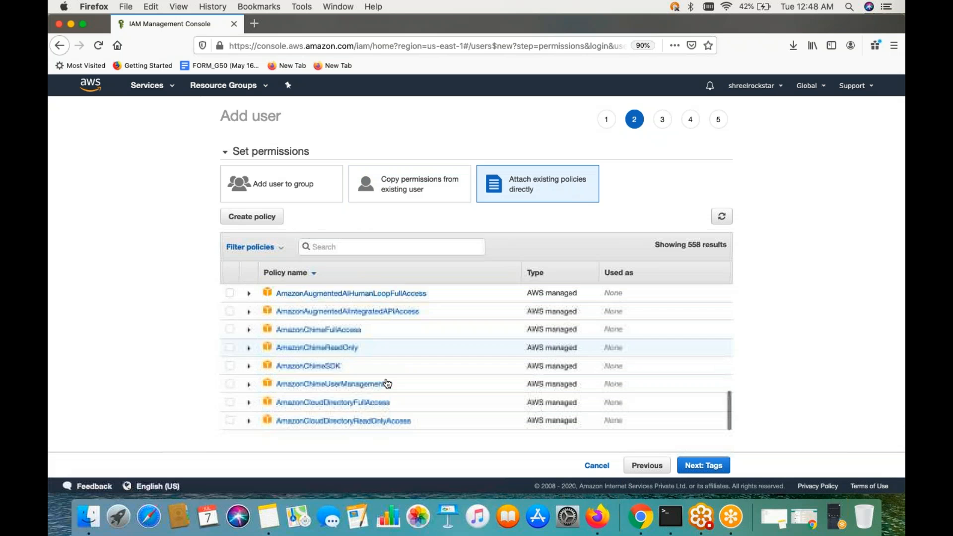
scroll(388, 383, down, 5)
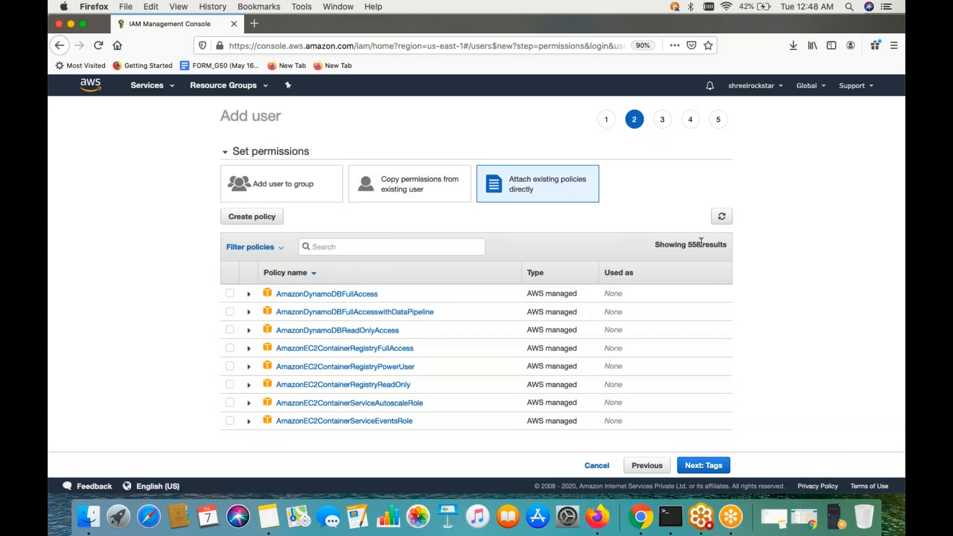
scroll(397, 330, up, 10)
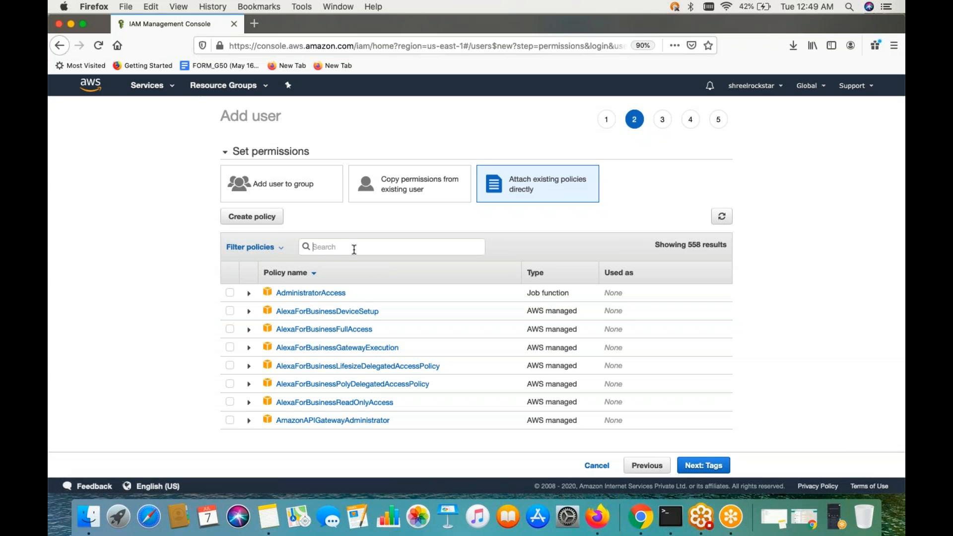
text(rds)
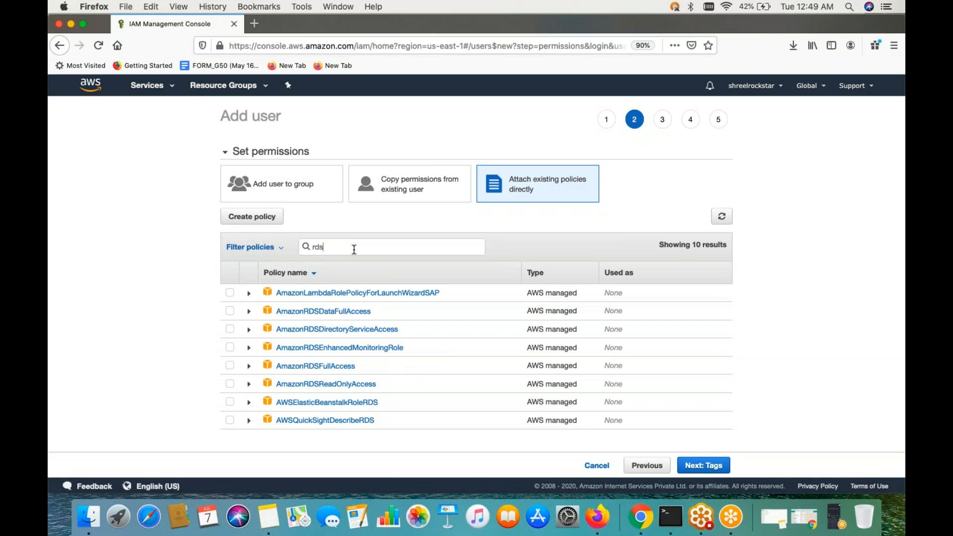
click(230, 365)
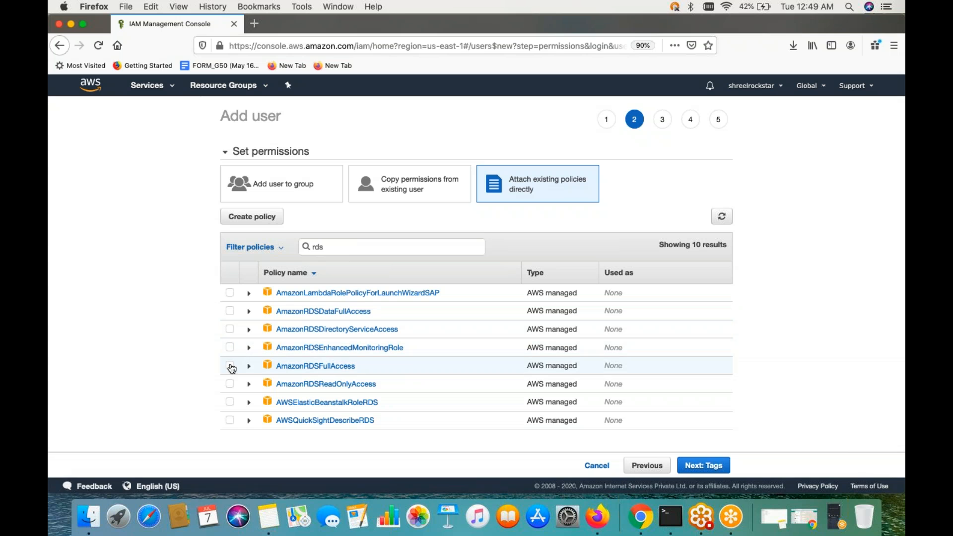
Step: Filter the policies by ec2 and add AmazonEC2ReadOnlyAccess to the user's selected policies
click(348, 247)
key(BackSpace)
key(BackSpace)
key(BackSpace)
text(ec2)
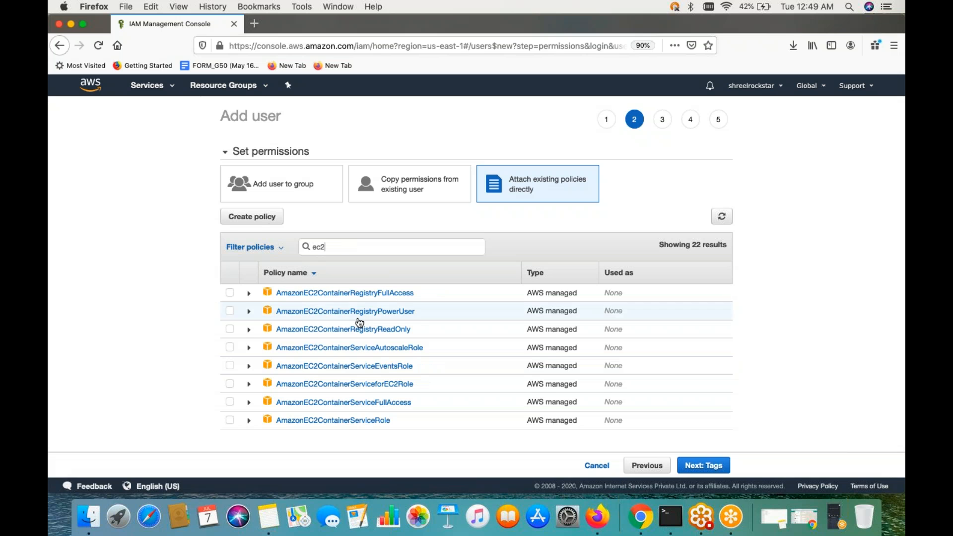
scroll(356, 323, down, 5)
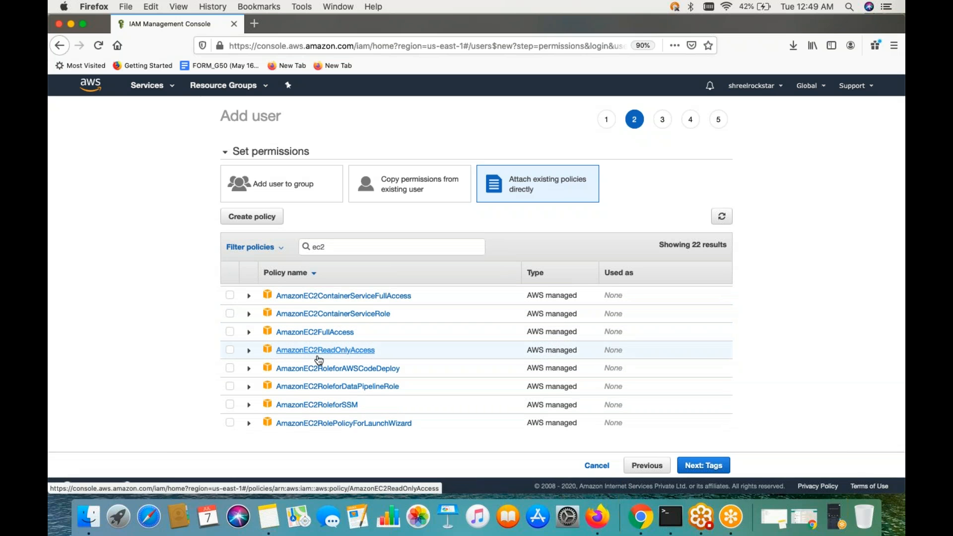
click(230, 351)
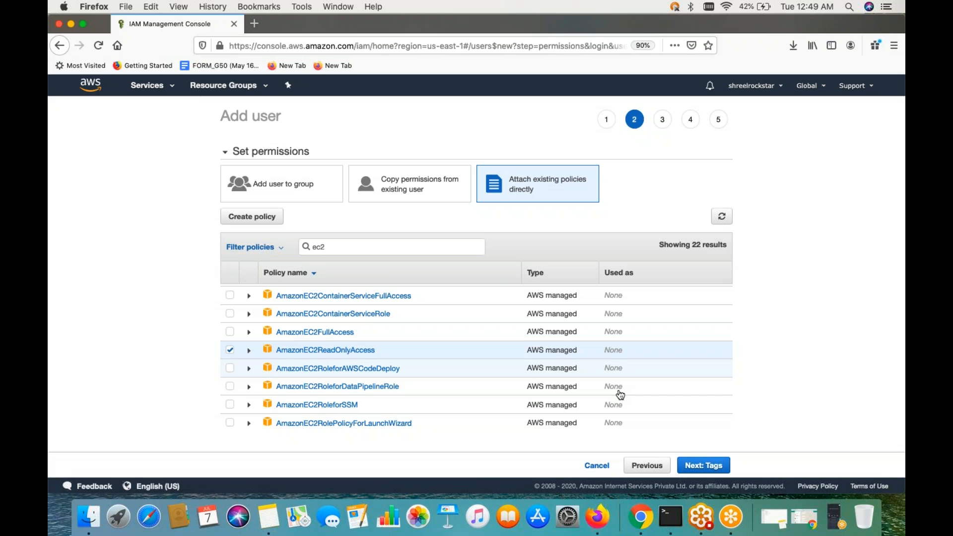
Step: Proceed to the tags stage, add a tag with key Name and value dbuser, and continue to the review
click(705, 465)
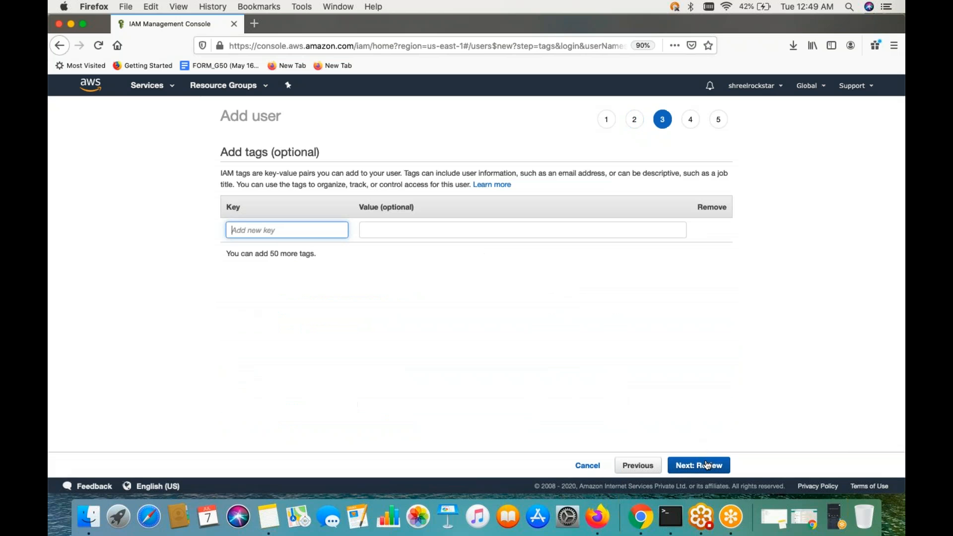
text(Name)
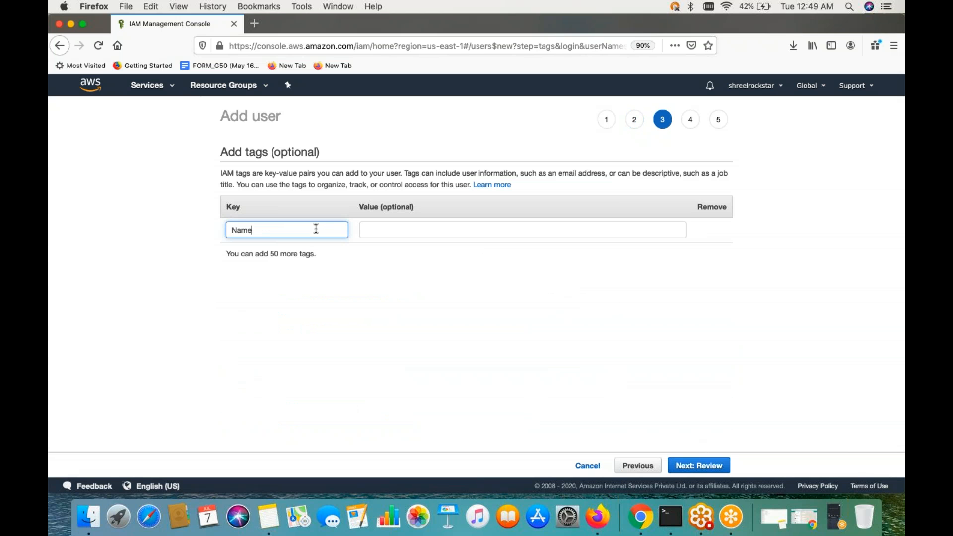
key(Tab)
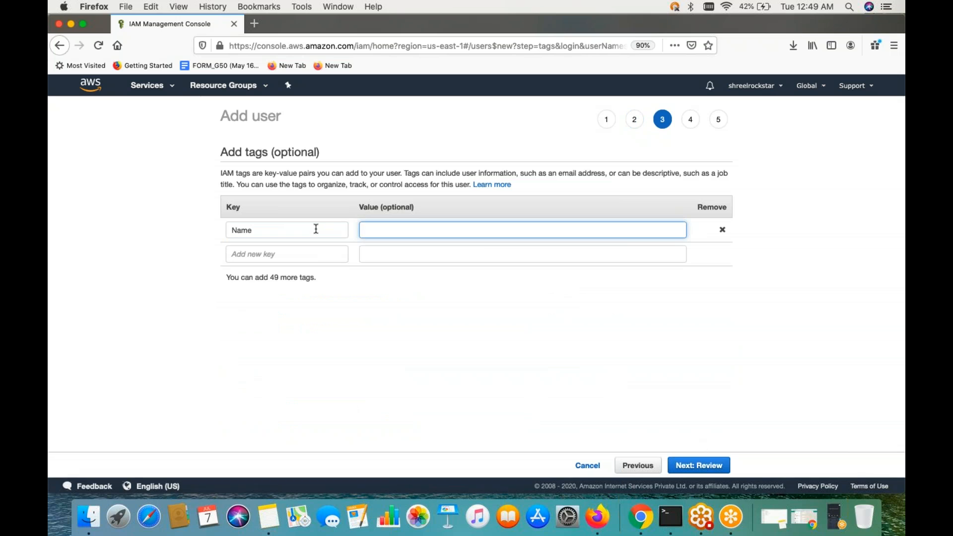
text(dbuser)
click(708, 465)
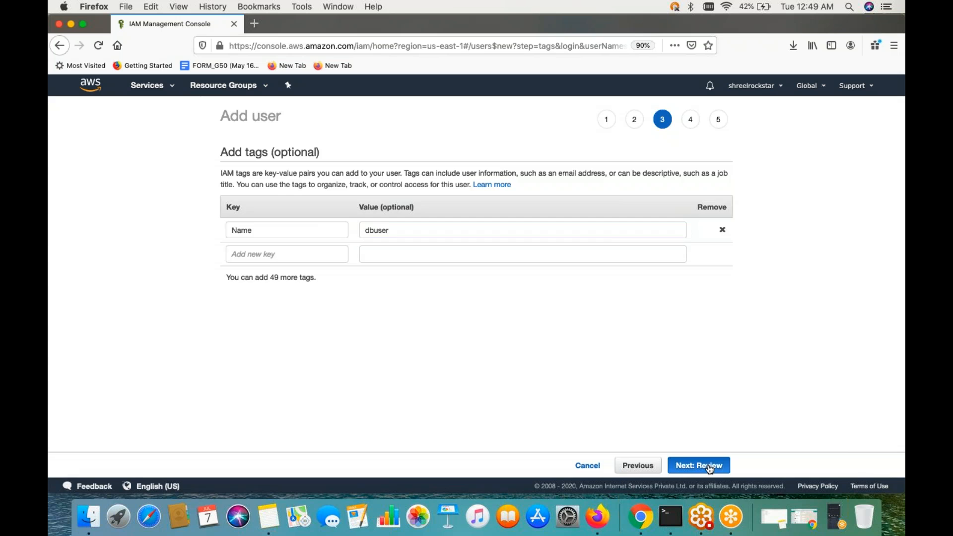
Step: Check the review summary, create the user dbuser and return to the users list
scroll(748, 420, down, 2)
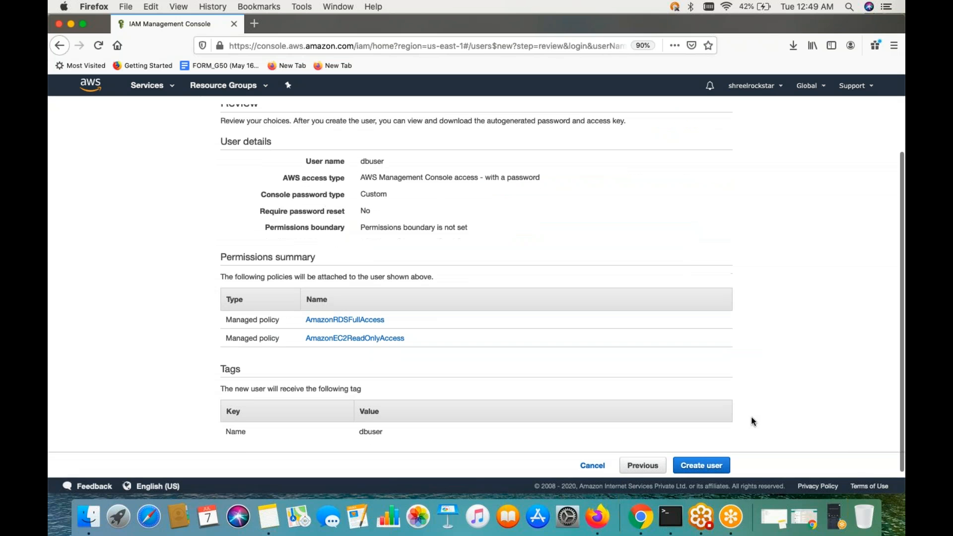
click(702, 465)
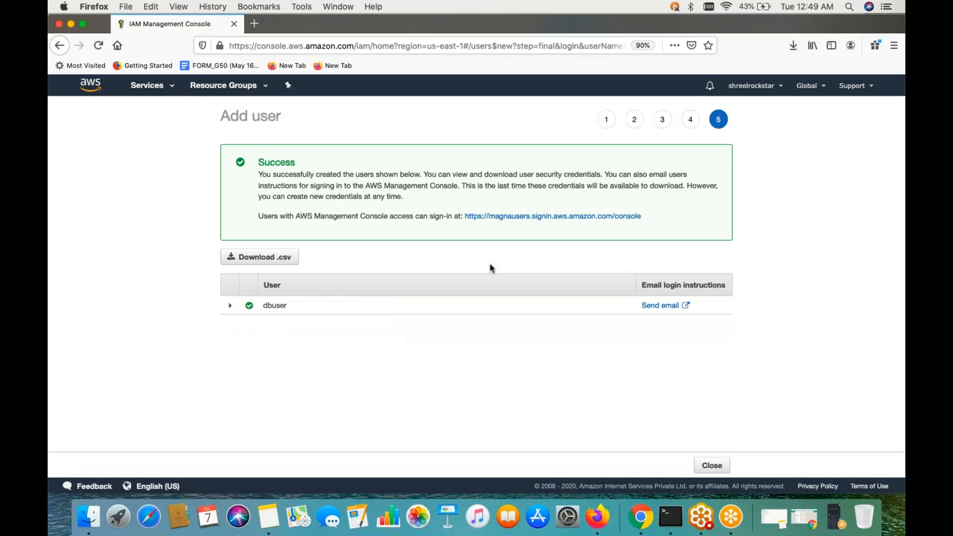
click(712, 465)
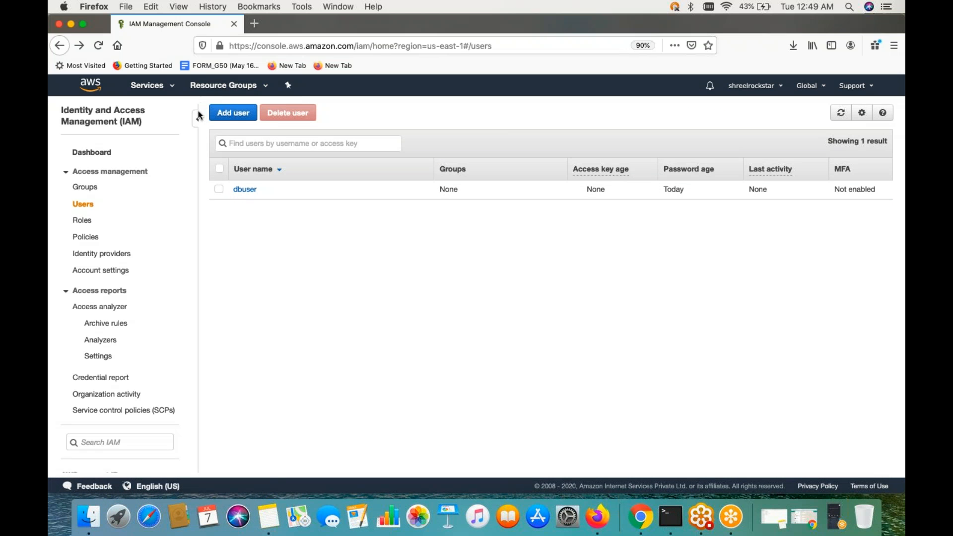
Step: Start creating a new IAM group named dbadmin and proceed to its policy selection
click(85, 187)
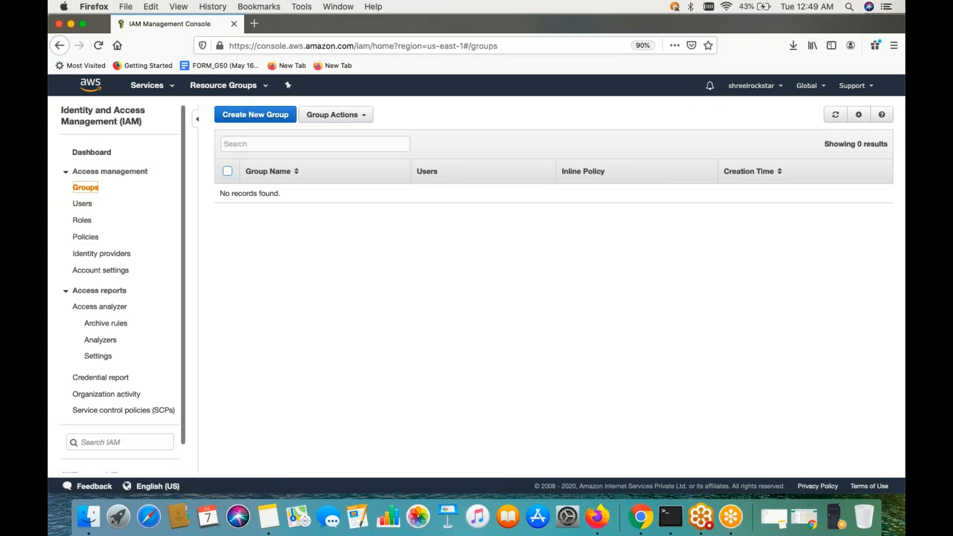
click(289, 118)
click(362, 159)
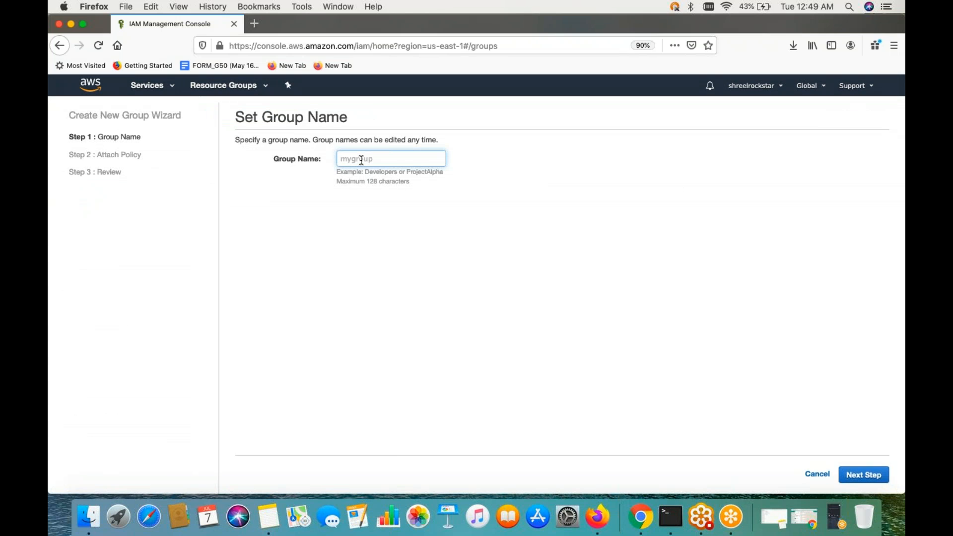
text(dbgr)
key(BackSpace)
key(BackSpace)
key(BackSpace)
text(badmin)
click(871, 480)
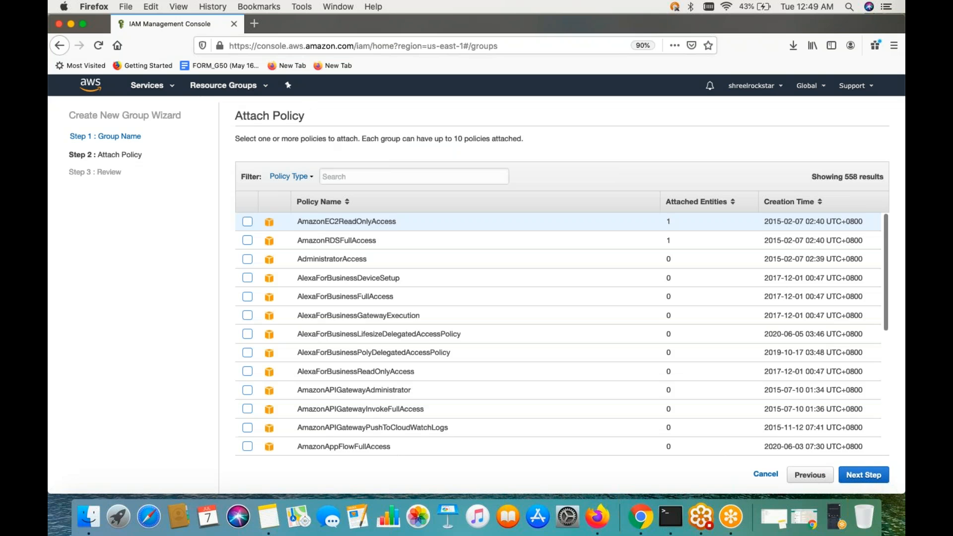
Step: Filter the policies by rds, attach AmazonRDSFullAccess to the new group and finish creating it
click(371, 175)
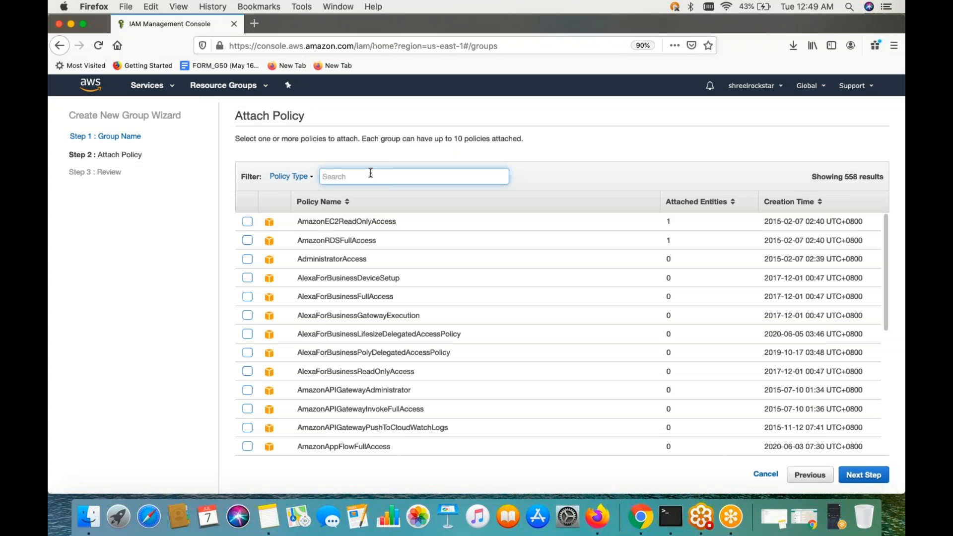
text(rds)
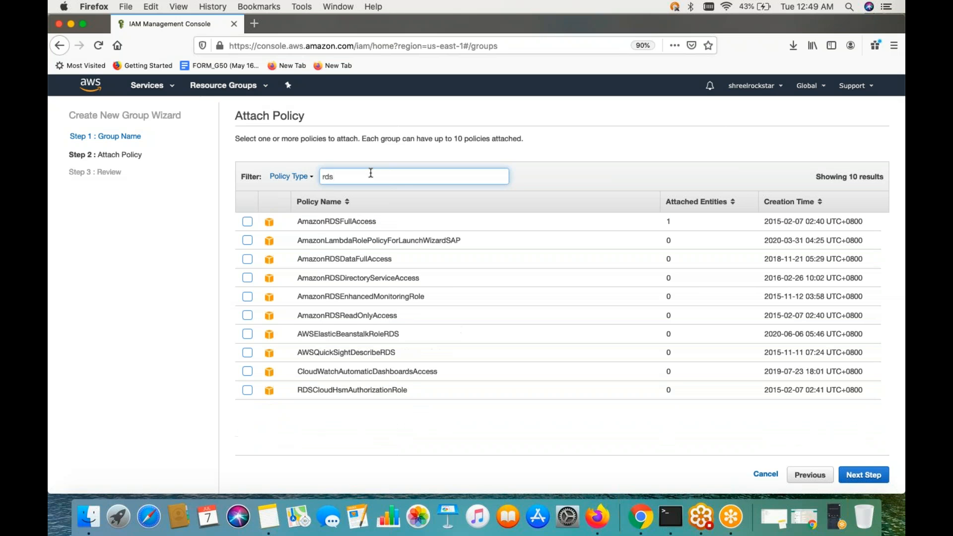
click(247, 221)
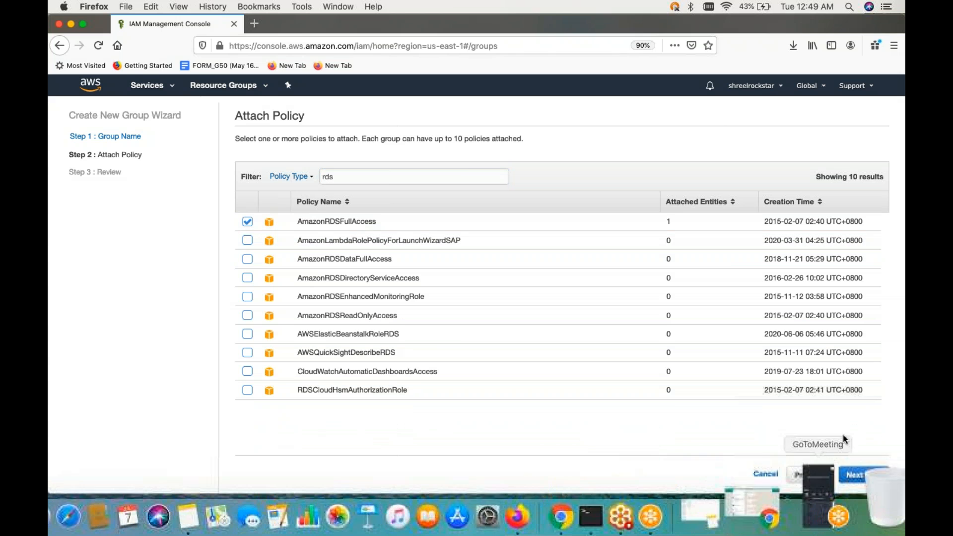
click(856, 474)
click(856, 474)
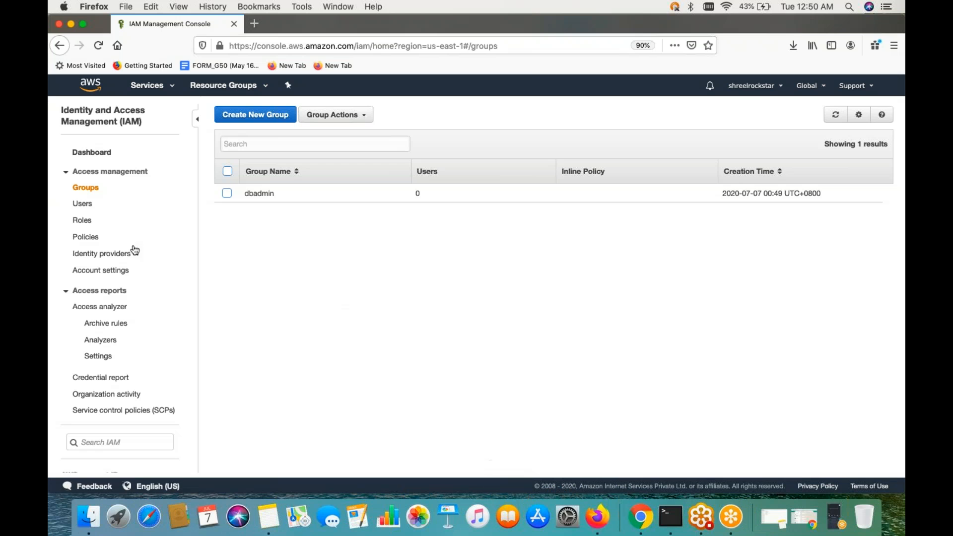
Step: Check the users list and examine the dbadmin group's summary and its member users
click(81, 202)
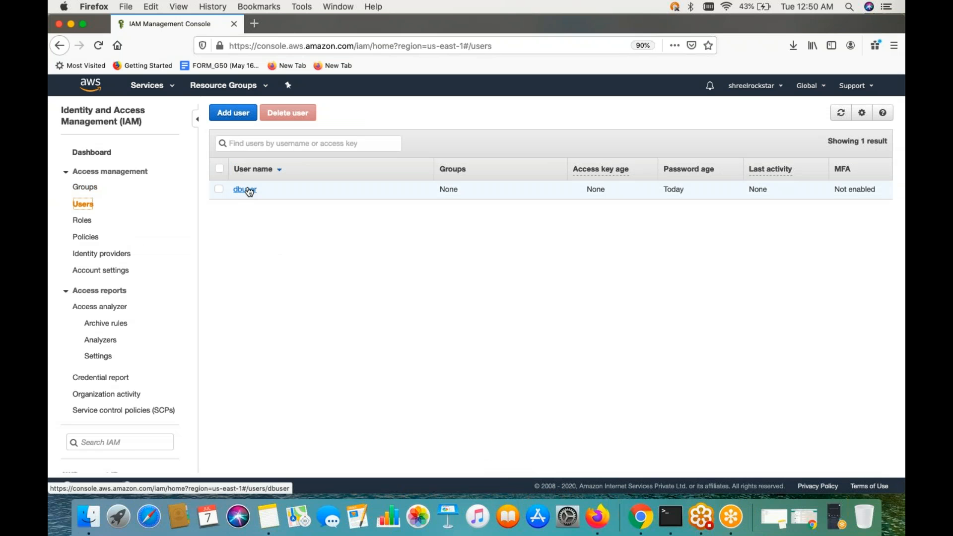
click(89, 187)
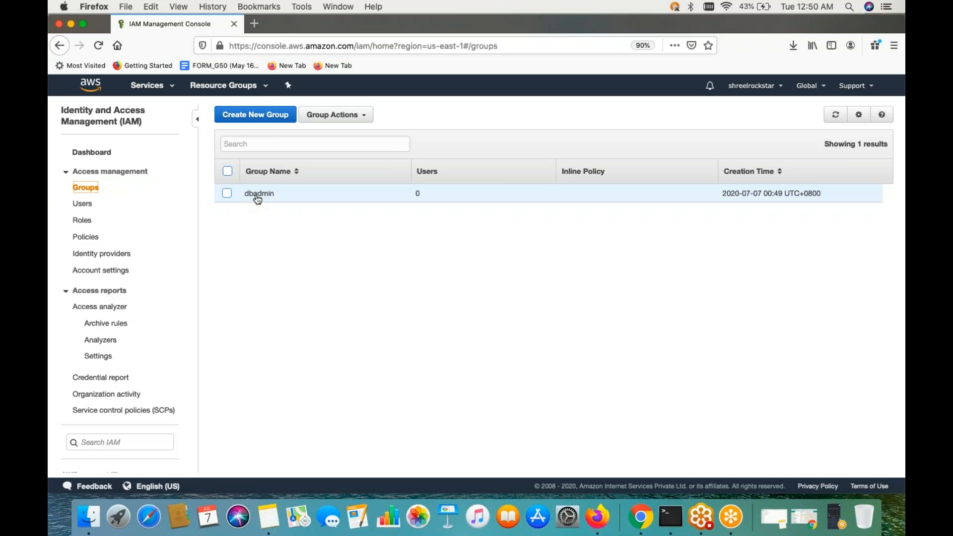
click(228, 194)
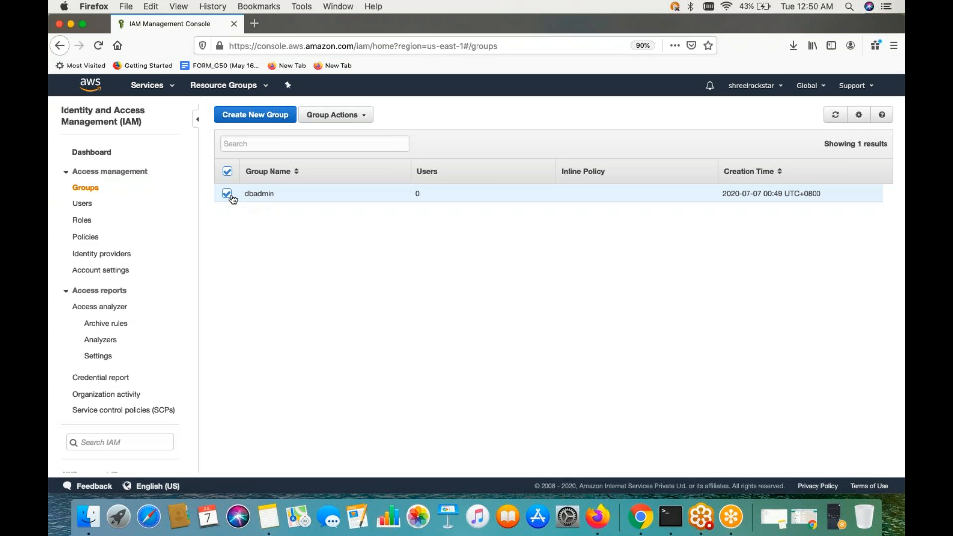
click(266, 196)
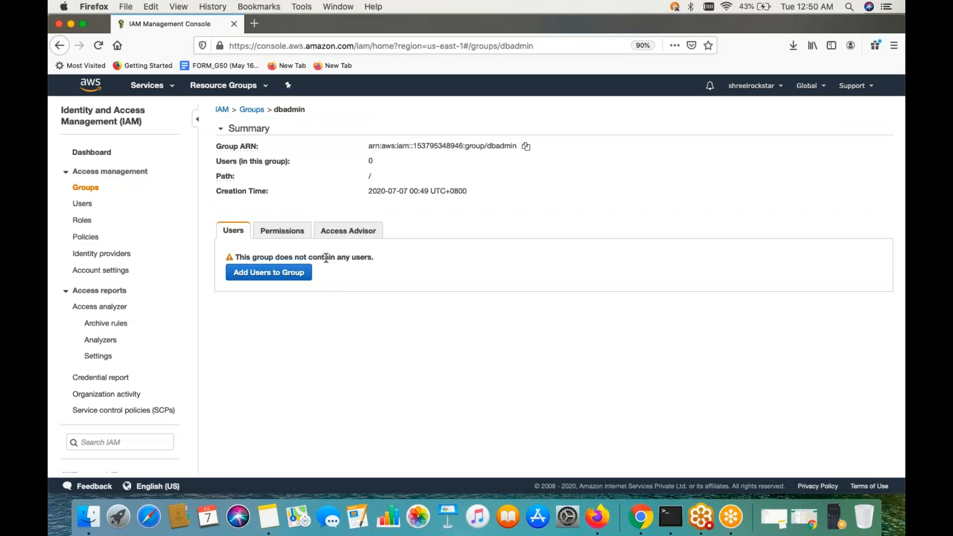
drag(329, 256, 313, 257)
click(403, 268)
Step: Start adding a new IAM user and enter admins as the user name
click(88, 208)
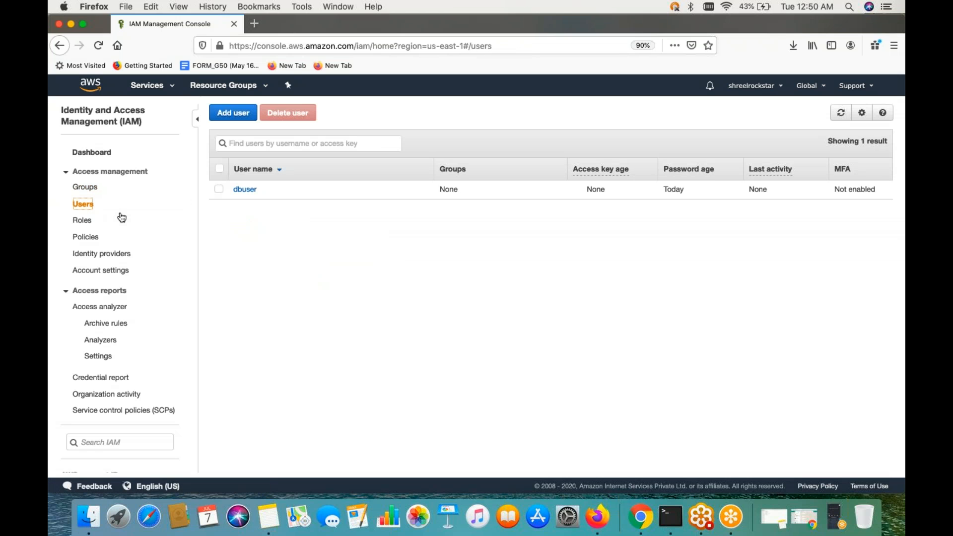
click(233, 112)
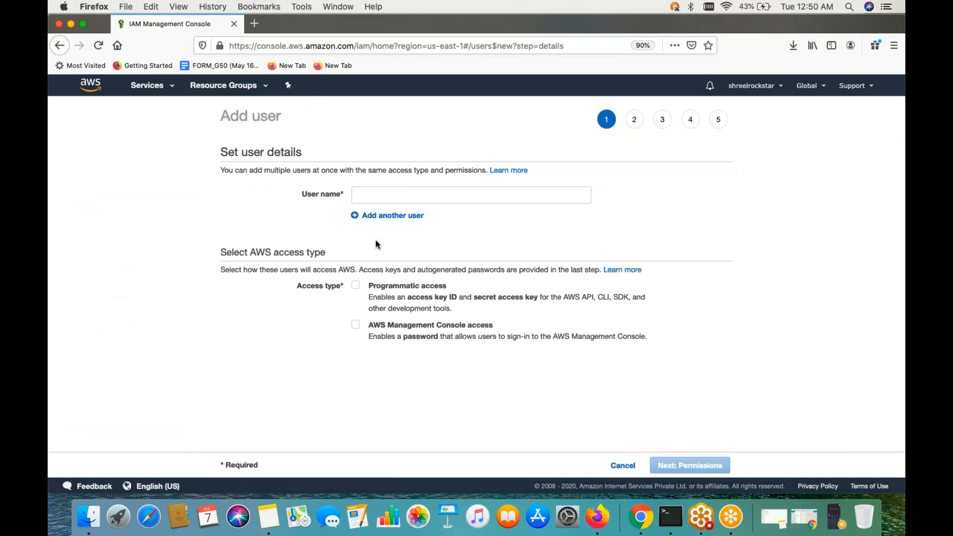
click(383, 200)
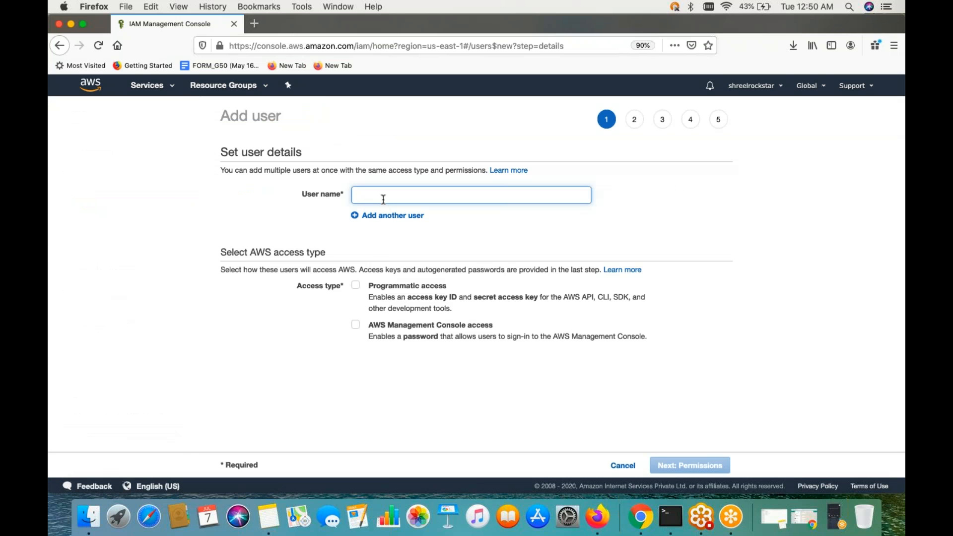
text(s3)
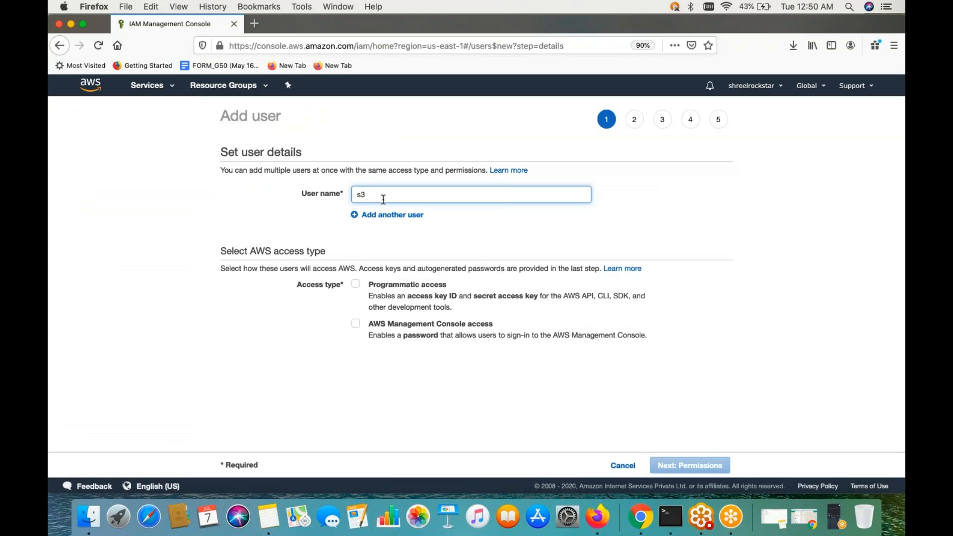
key(BackSpace)
key(BackSpace)
text(a)
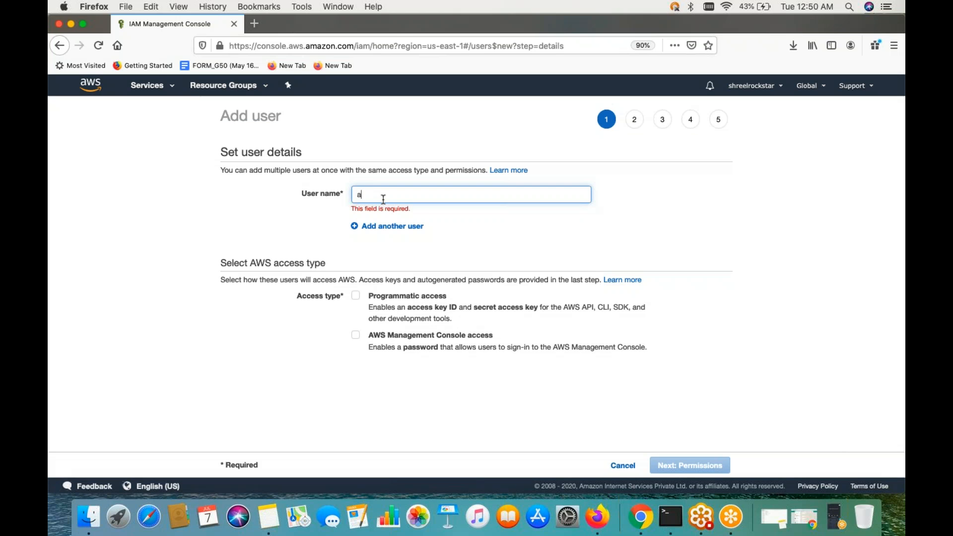
text(dmins)
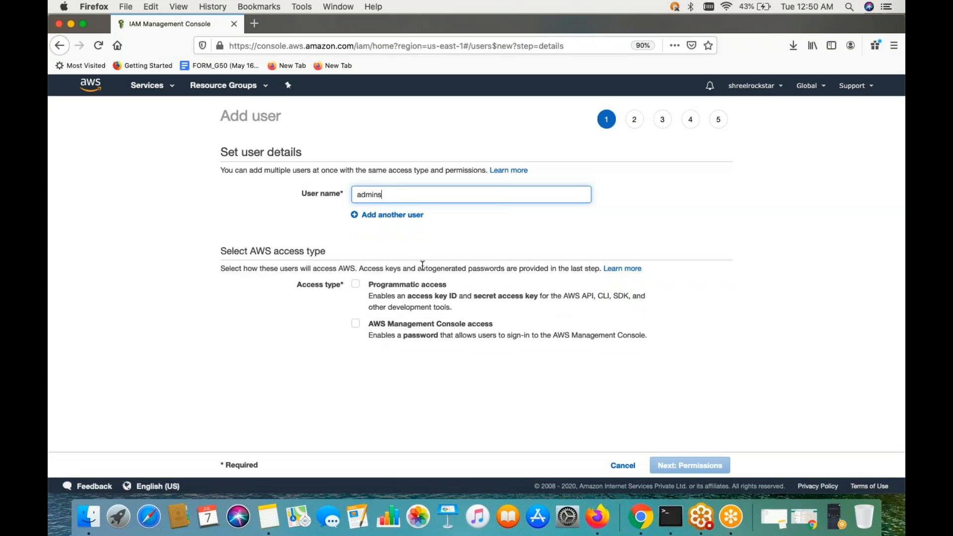
Step: Give admins both programmatic and AWS Management Console access and enter a custom console password
click(356, 284)
click(356, 323)
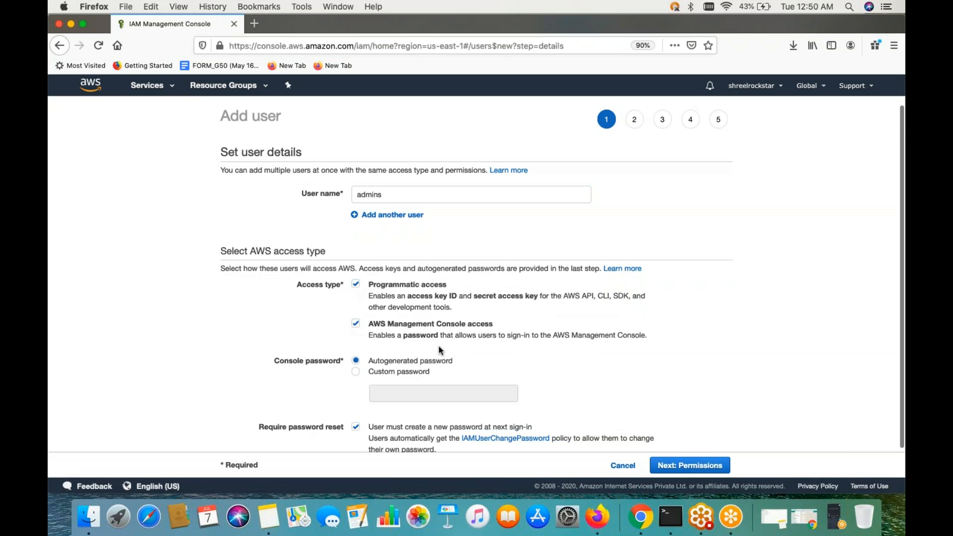
scroll(440, 350, down, 1)
click(410, 349)
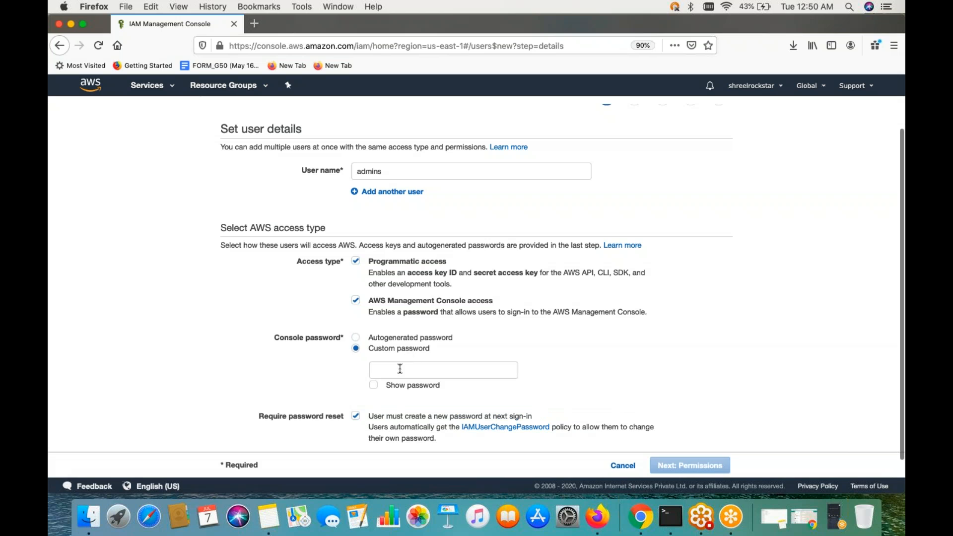
click(400, 369)
text(•••••••••)
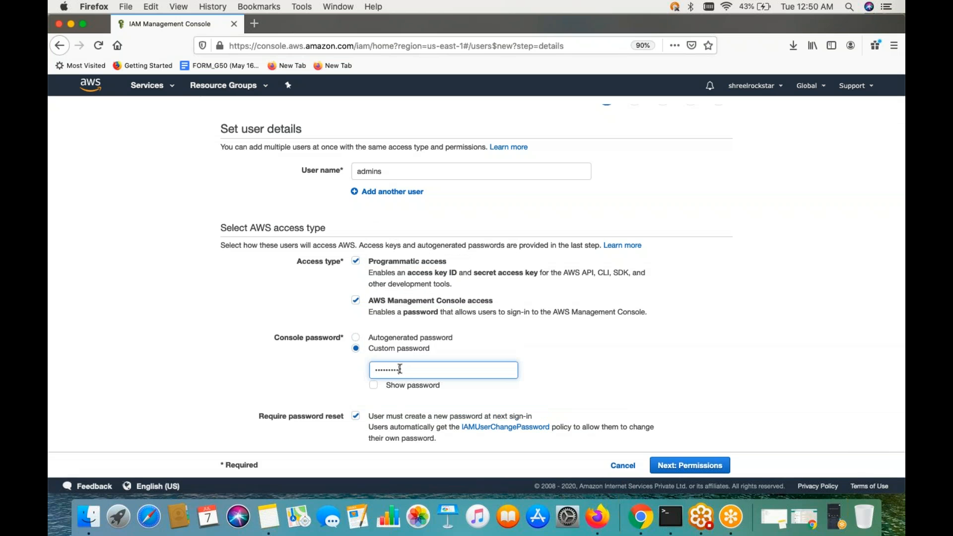
text(••)
Step: Turn off the required password reset for admins and proceed to permissions without saving the login in the browser
click(357, 417)
scroll(654, 395, down, 1)
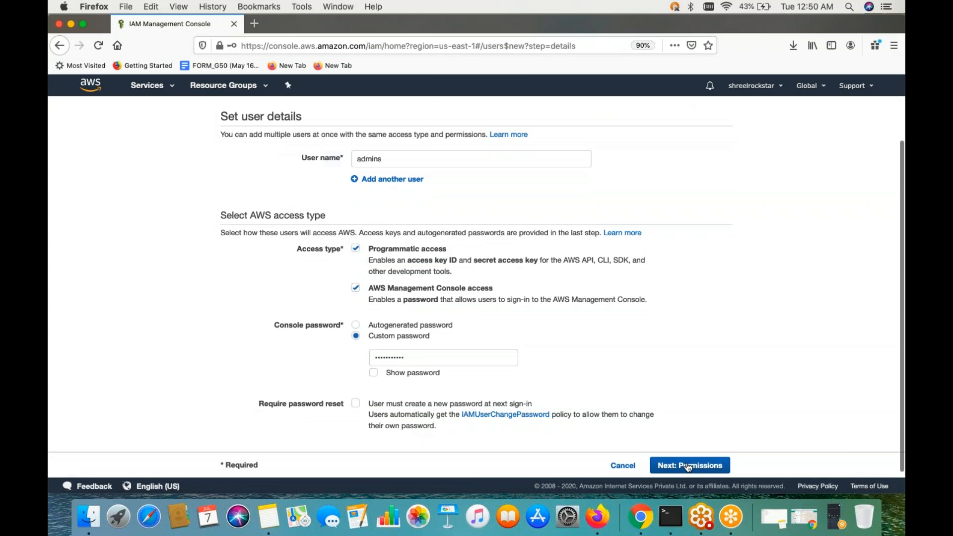
click(688, 467)
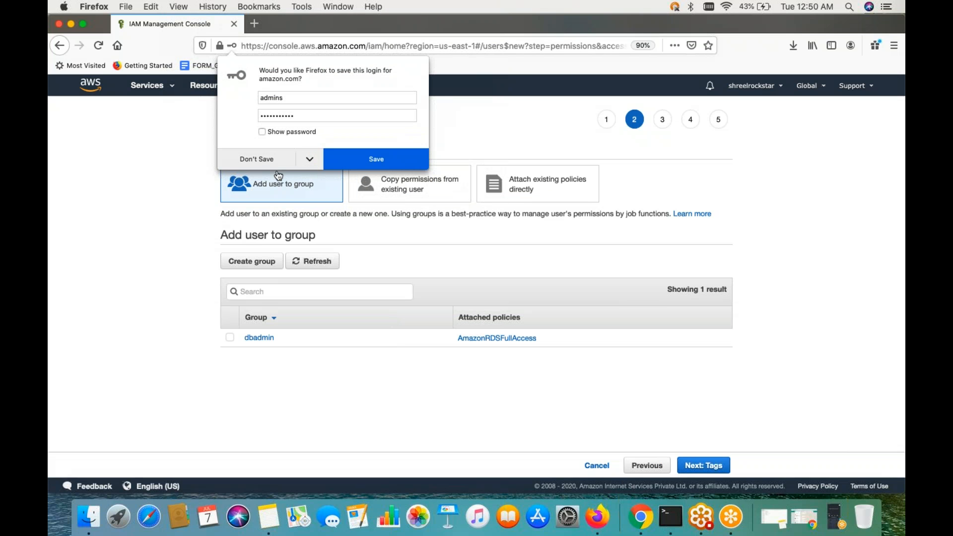
click(262, 160)
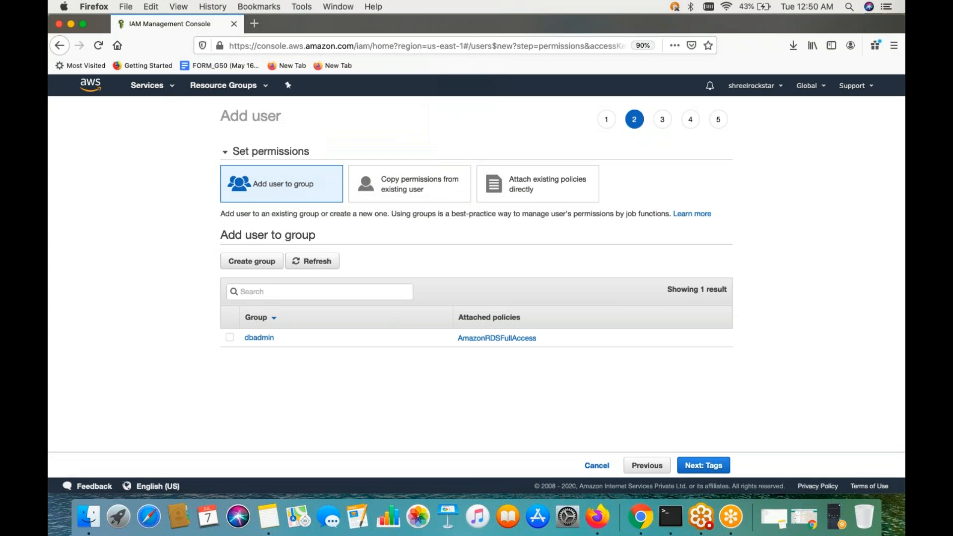
Step: Choose to attach existing policies directly to admins and select AdministratorAccess
click(518, 193)
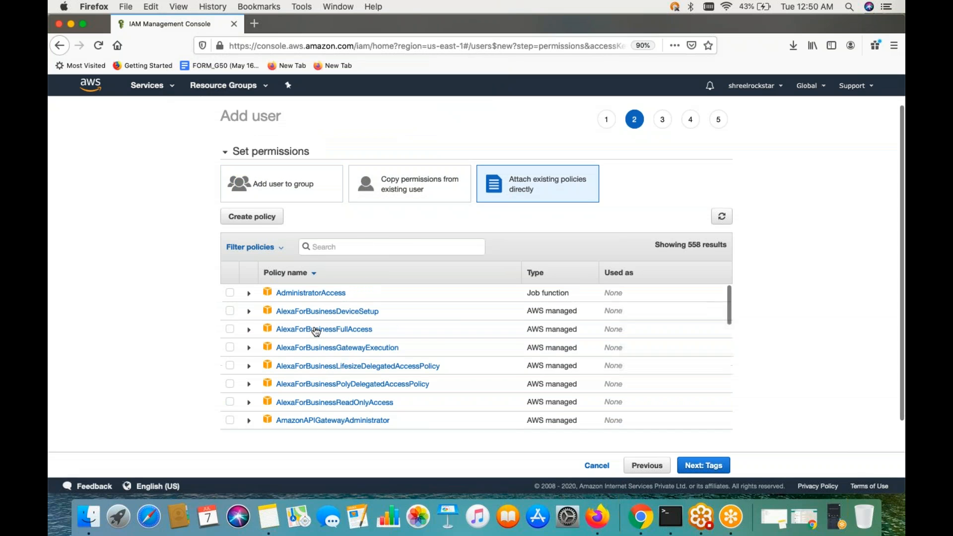
click(229, 295)
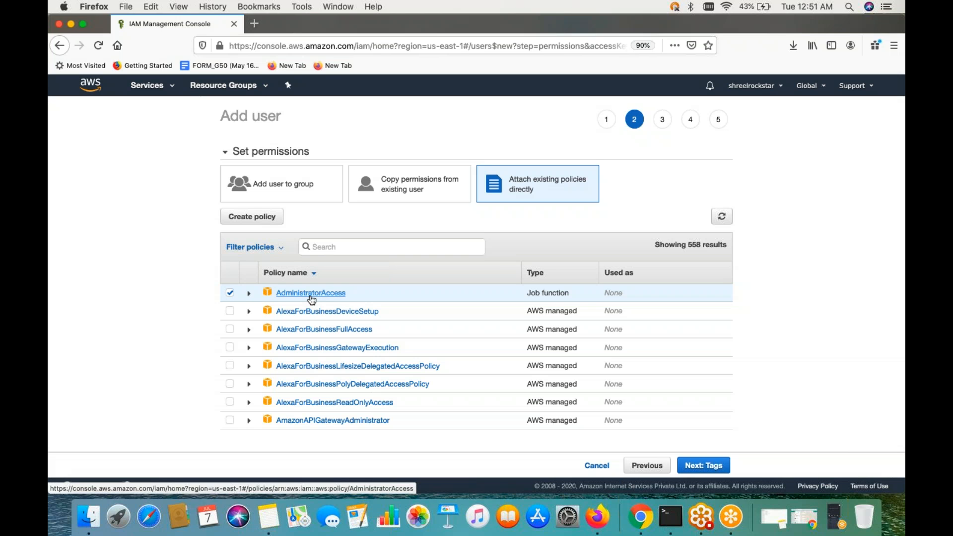
Step: Expand the AdministratorAccess policy, examine the services and access levels in its summary, and collapse it again
click(248, 293)
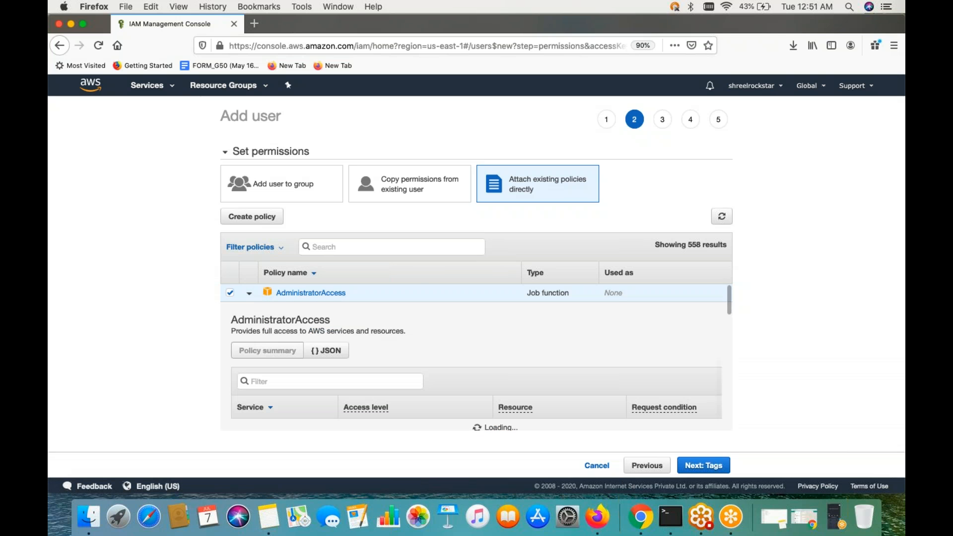
scroll(476, 357, down, 3)
scroll(476, 358, up, 3)
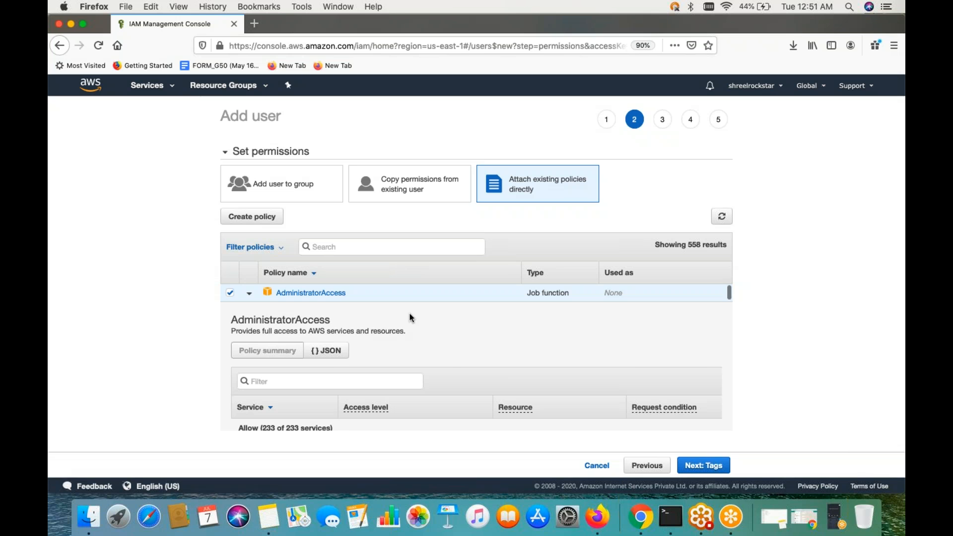
scroll(409, 314, down, 5)
scroll(410, 314, up, 5)
scroll(409, 314, down, 8)
scroll(410, 314, up, 8)
click(249, 294)
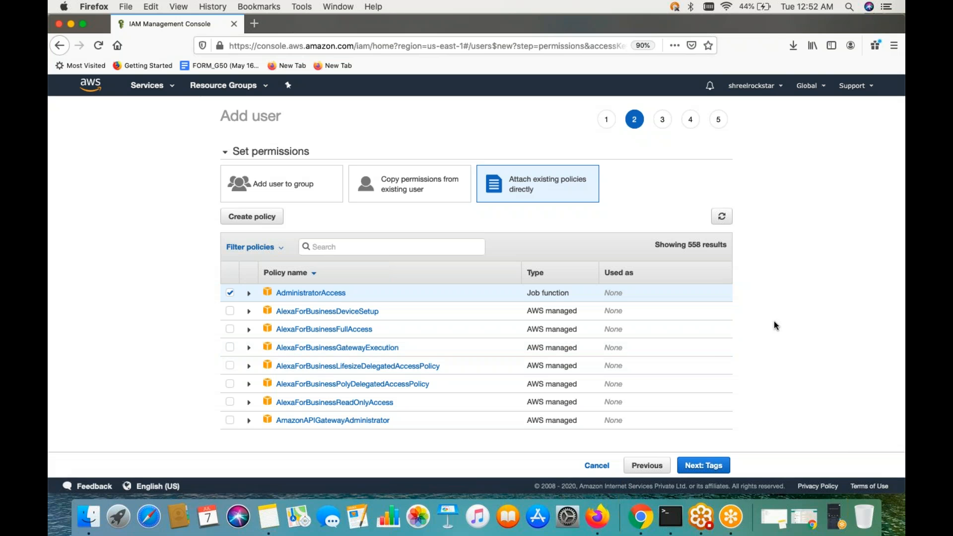
scroll(774, 321, down, 2)
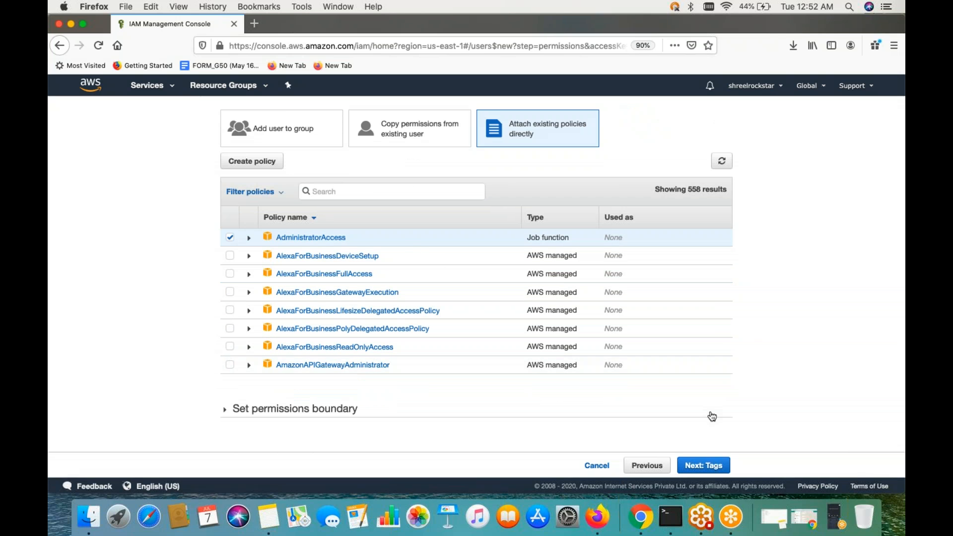
Step: Tag the new user with key Name and value admins, and complete the review to create the user
click(713, 466)
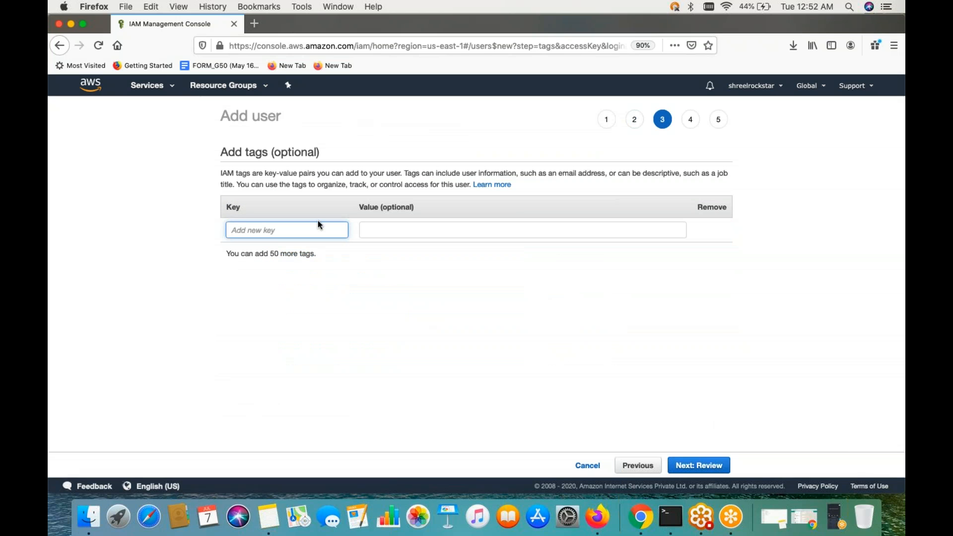
text(Name)
key(Tab)
text(admins)
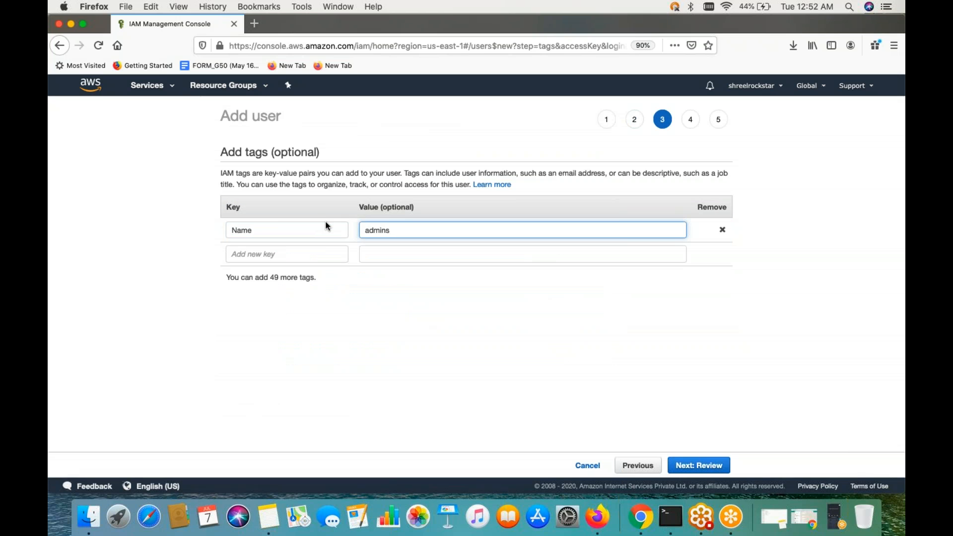
key(Return)
scroll(725, 472, down, 2)
click(702, 465)
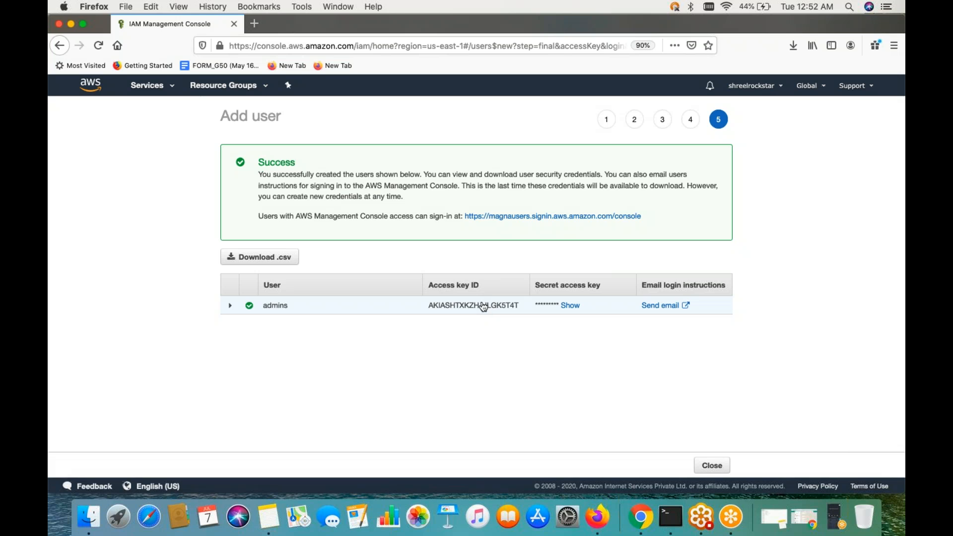
Step: Examine the creation details for admins and the notice about credential availability, and close the user creation wizard
click(230, 305)
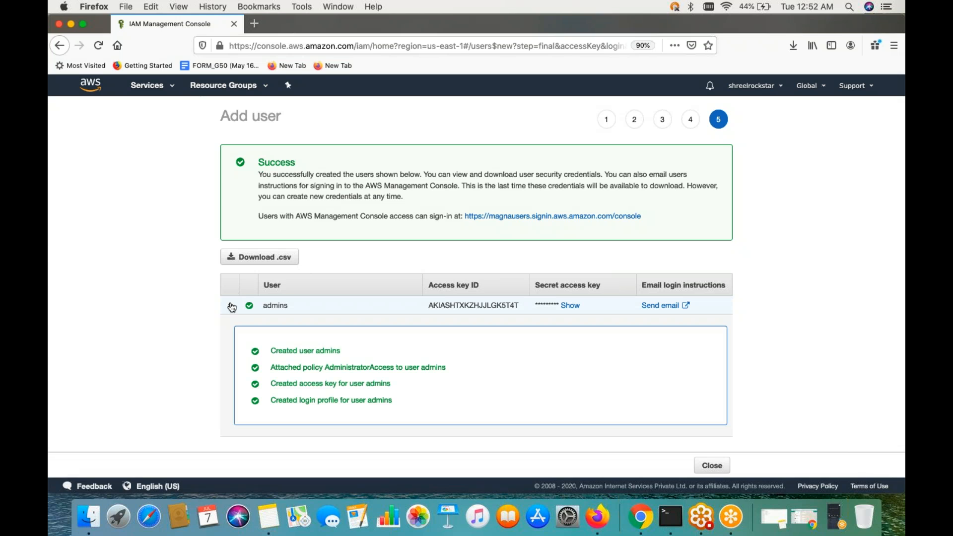
click(231, 306)
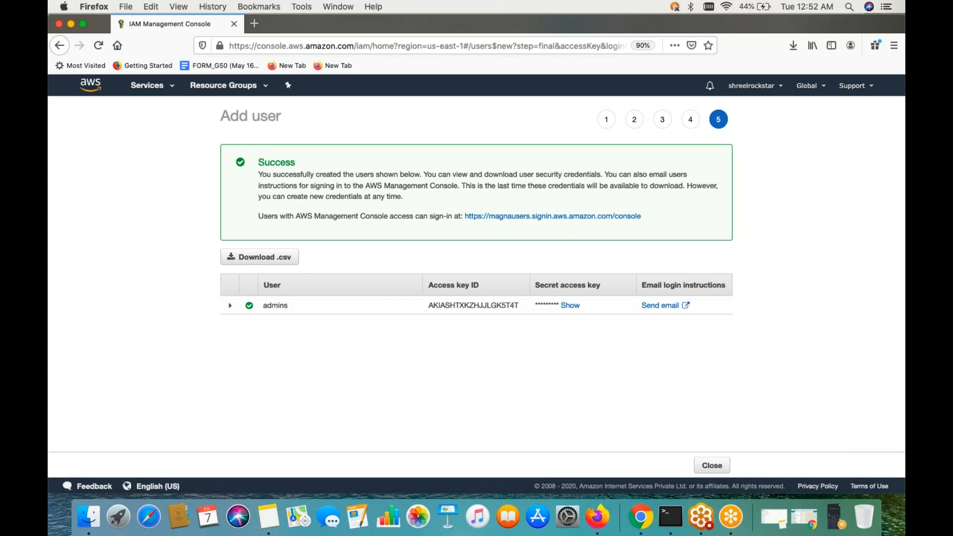
drag(297, 175, 412, 187)
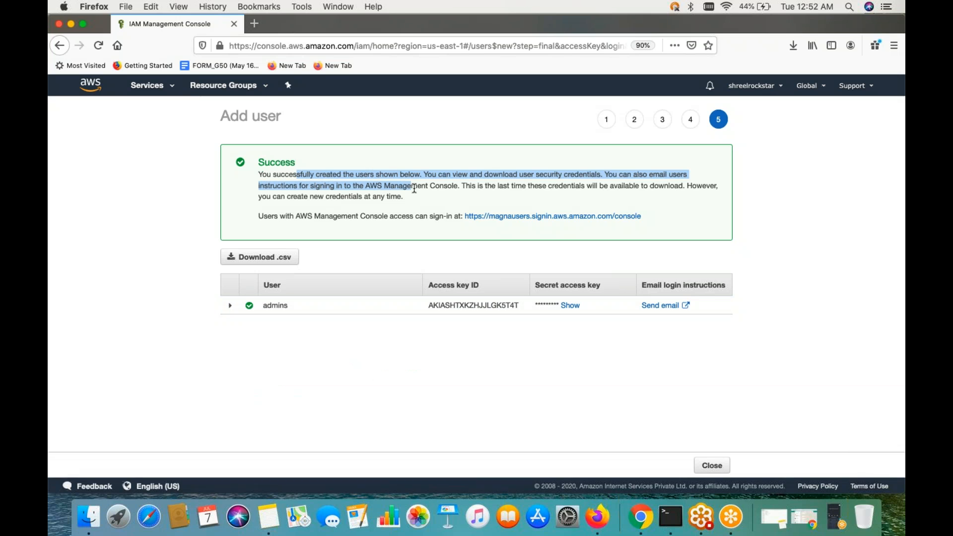
click(521, 196)
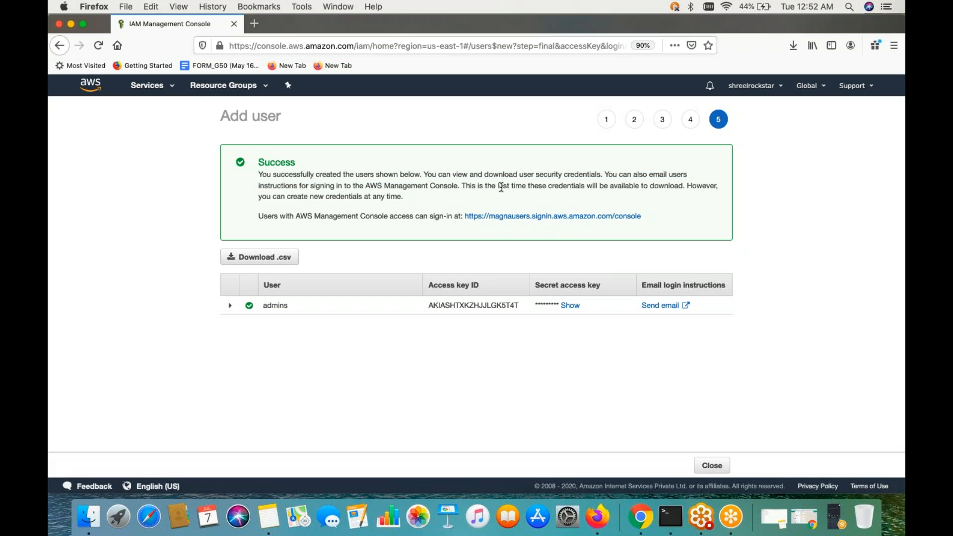
drag(486, 186, 589, 187)
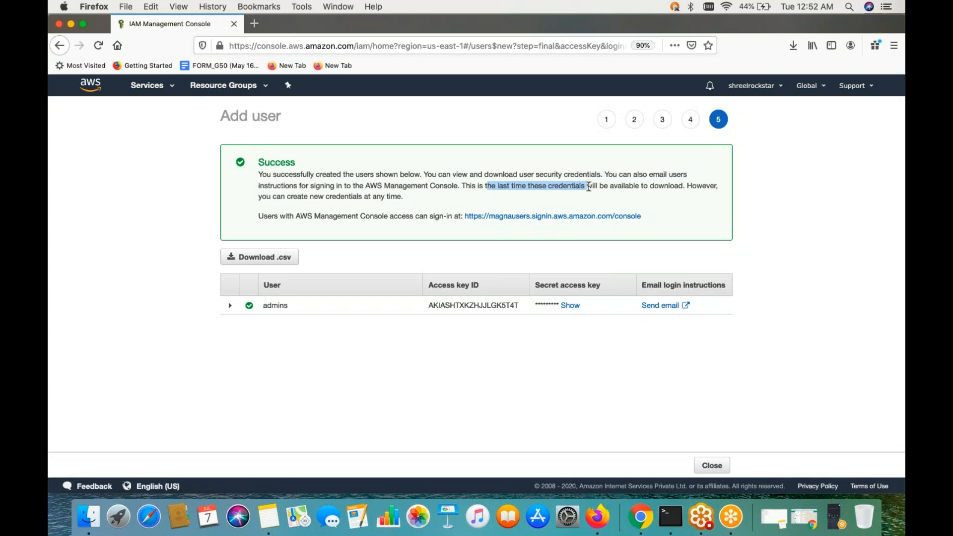
click(683, 204)
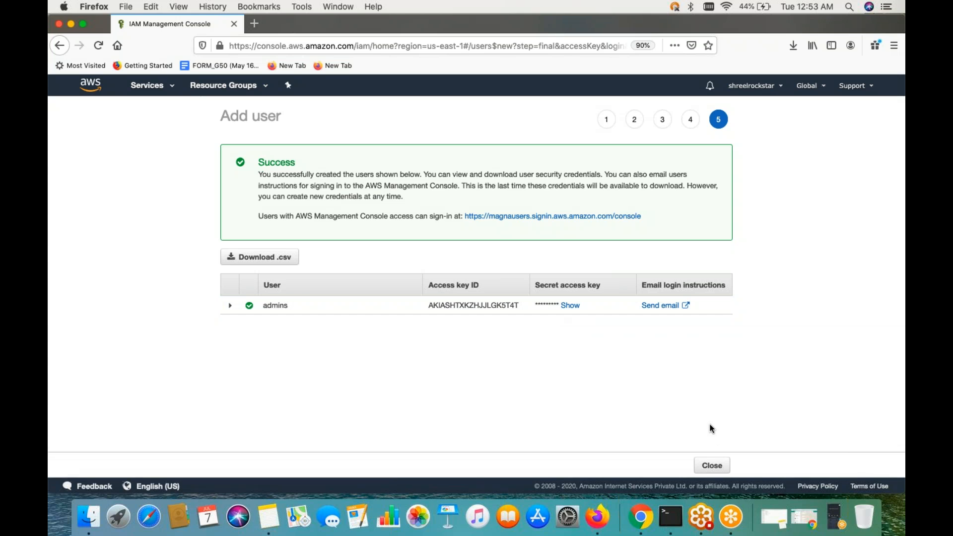
click(711, 466)
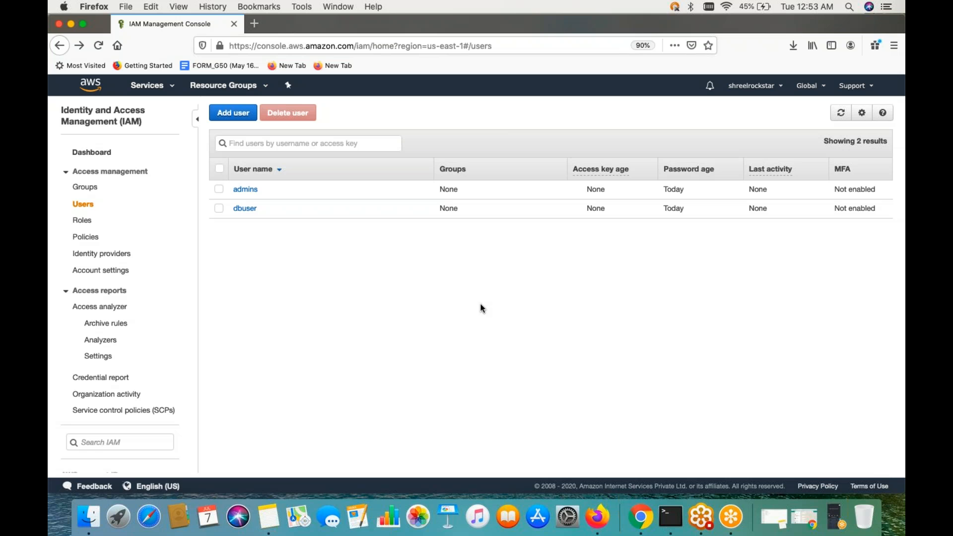
Step: Open the security credentials of the admins user and make its access key inactive
click(245, 190)
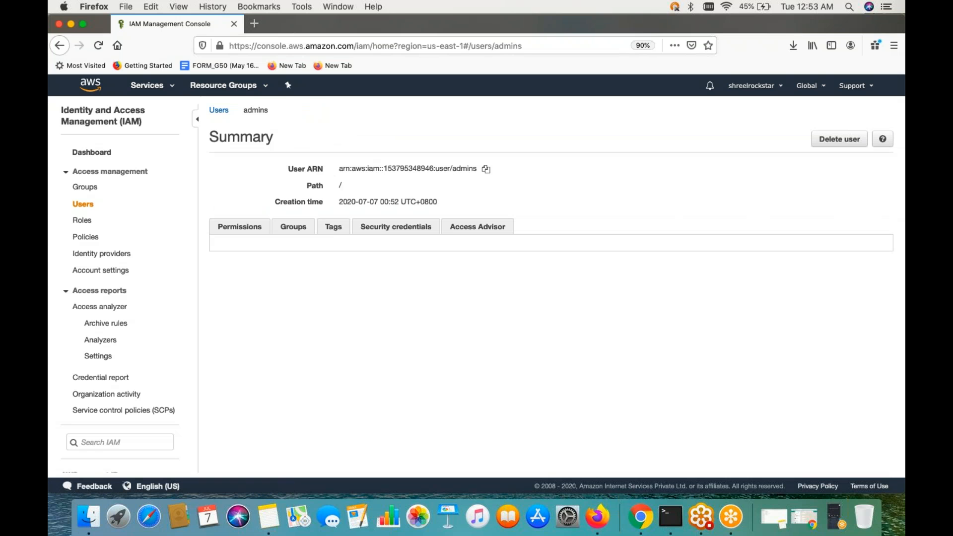
click(403, 227)
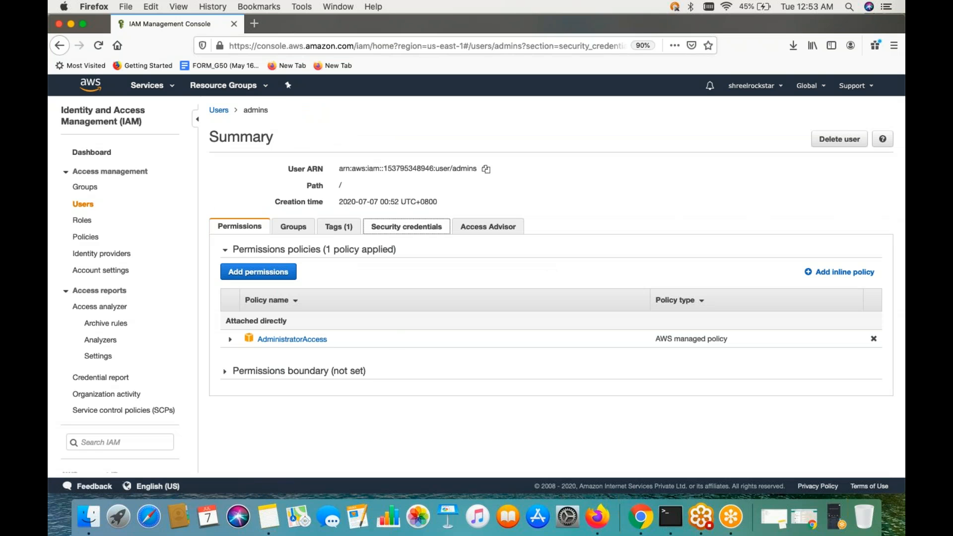
scroll(320, 358, down, 5)
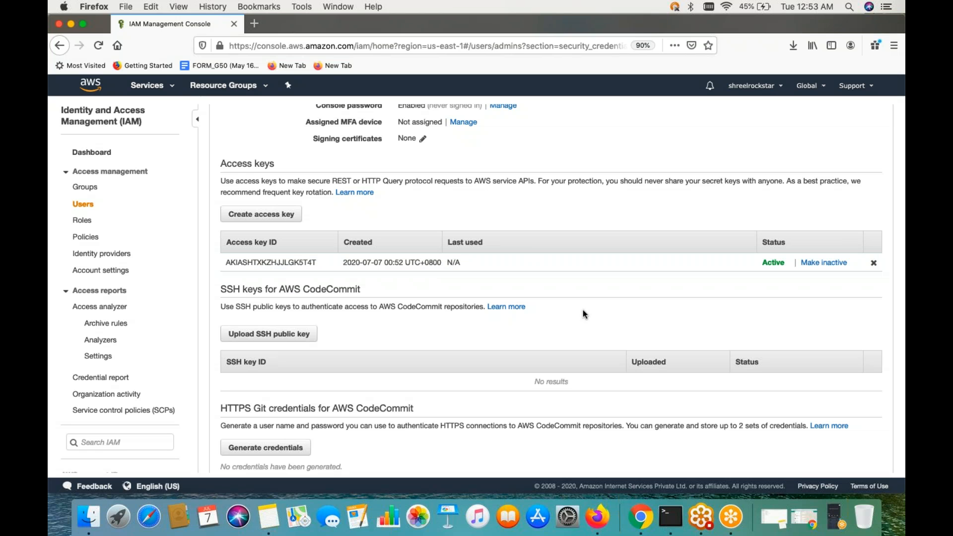
scroll(584, 313, up, 1)
scroll(583, 310, up, 5)
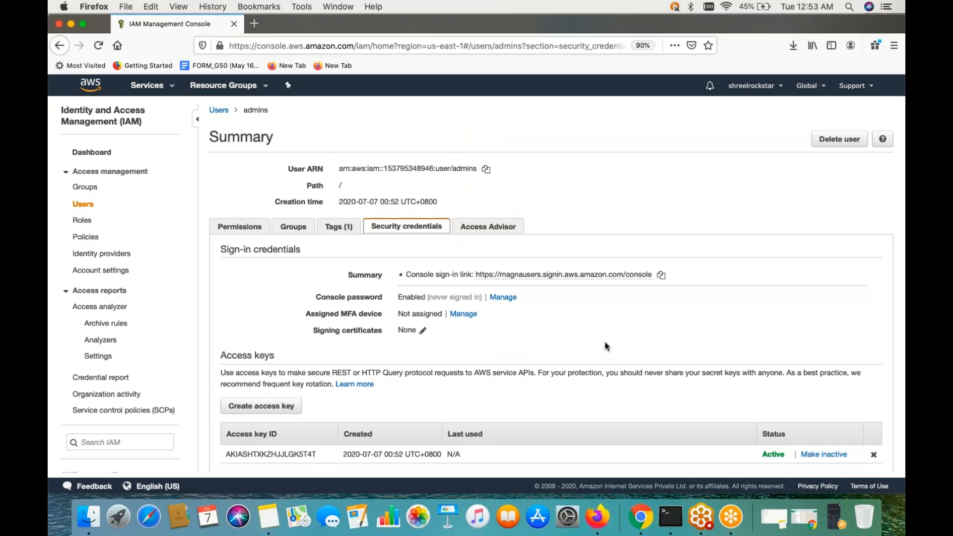
scroll(604, 346, down, 5)
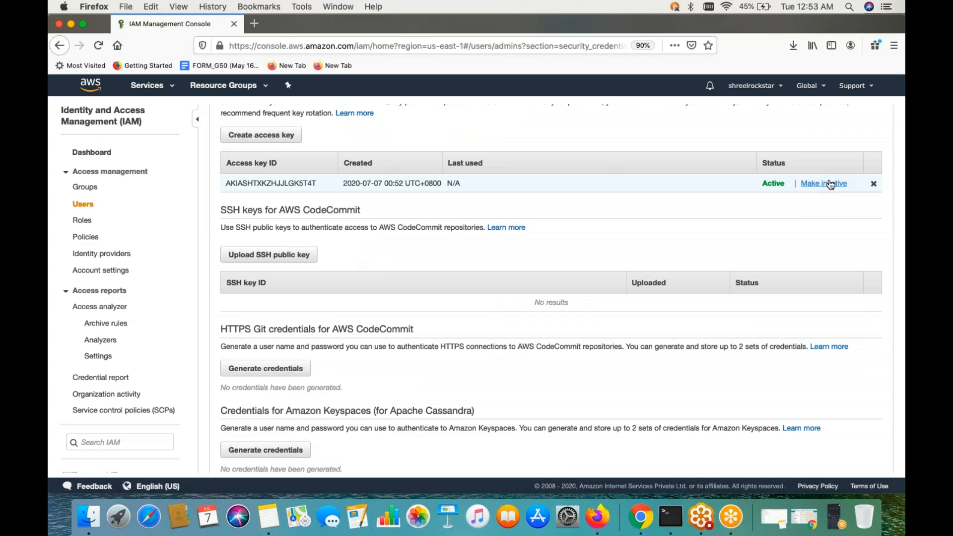
click(829, 184)
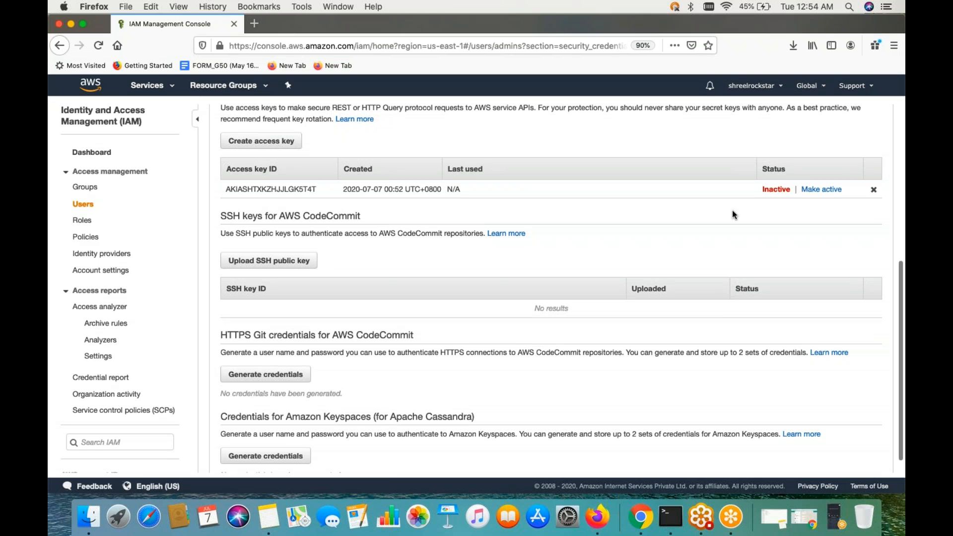
Step: Delete the inactive access key of admins and return to the IAM users list
scroll(733, 213, up, 3)
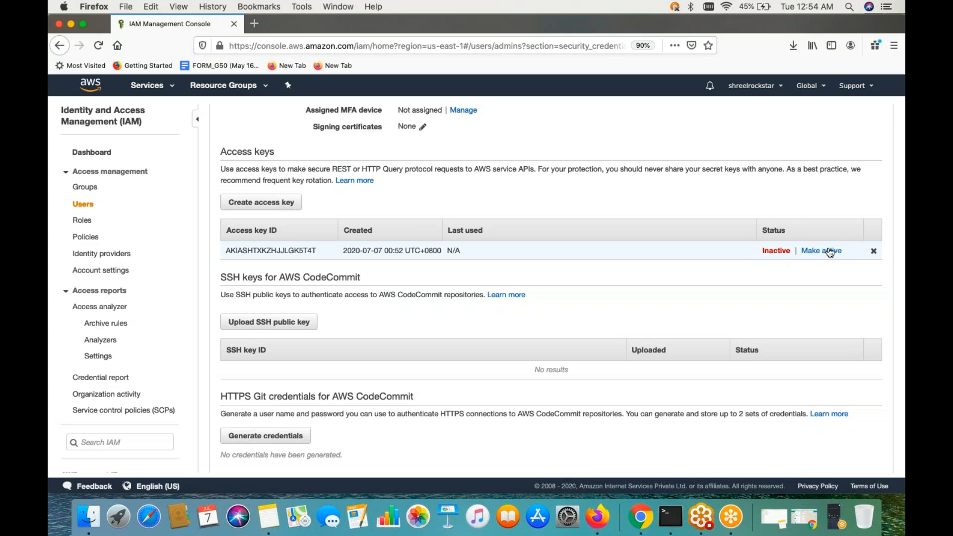
click(874, 254)
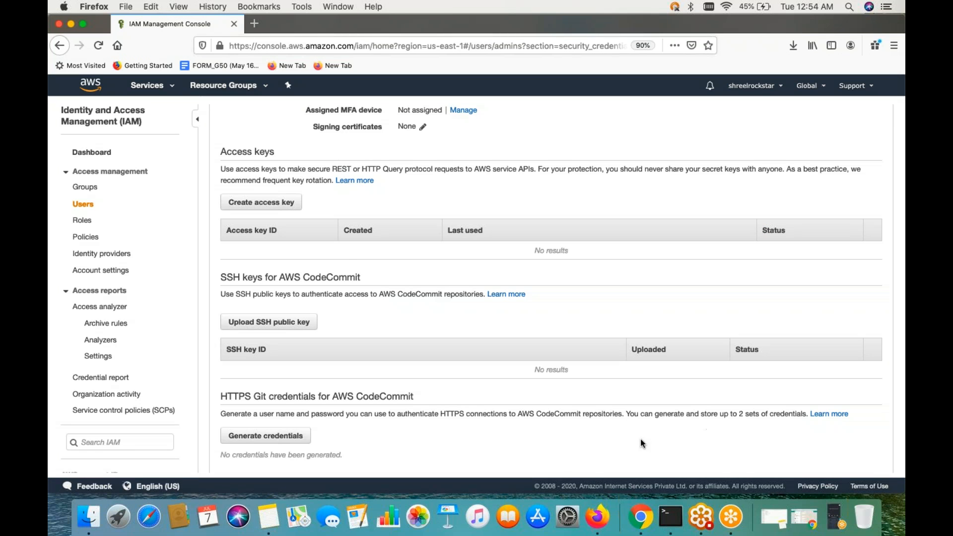
scroll(350, 281, up, 1)
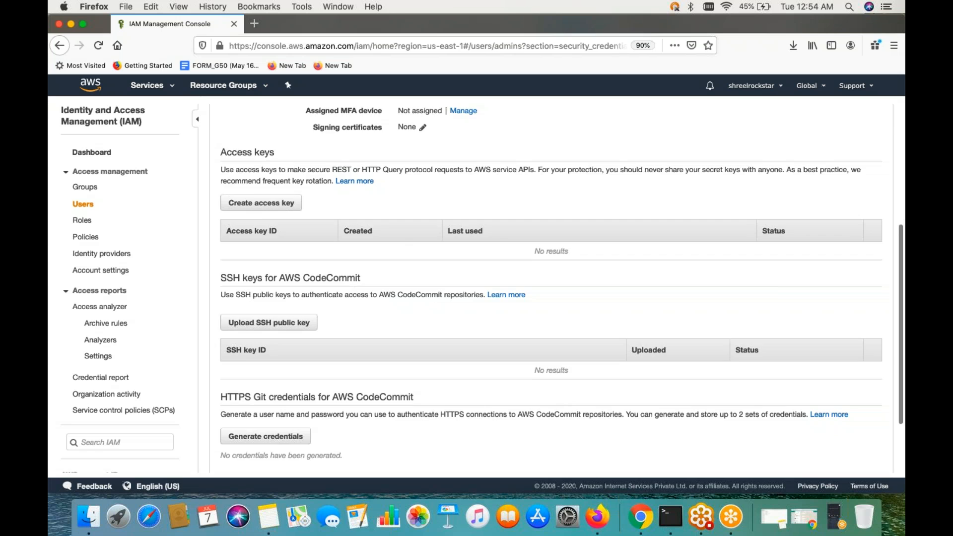
scroll(660, 277, up, 5)
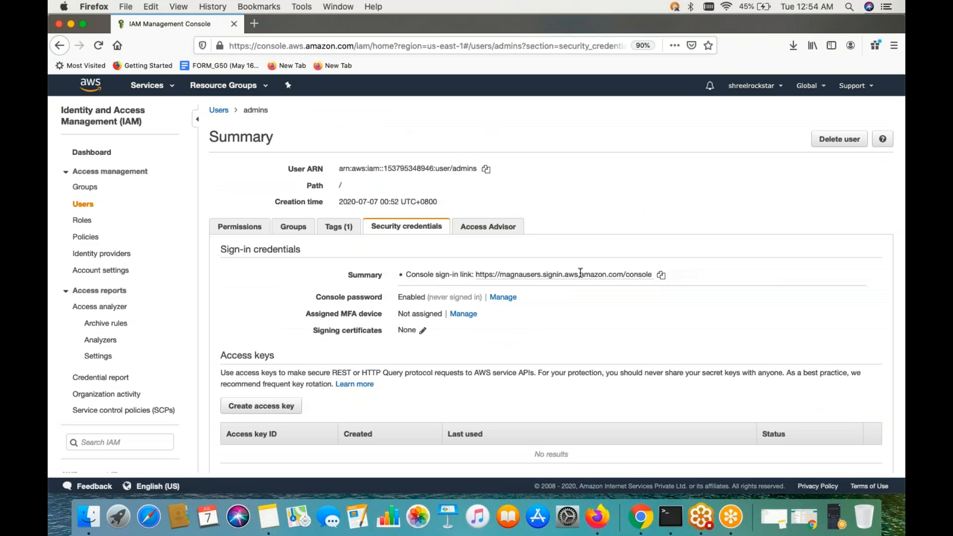
click(83, 204)
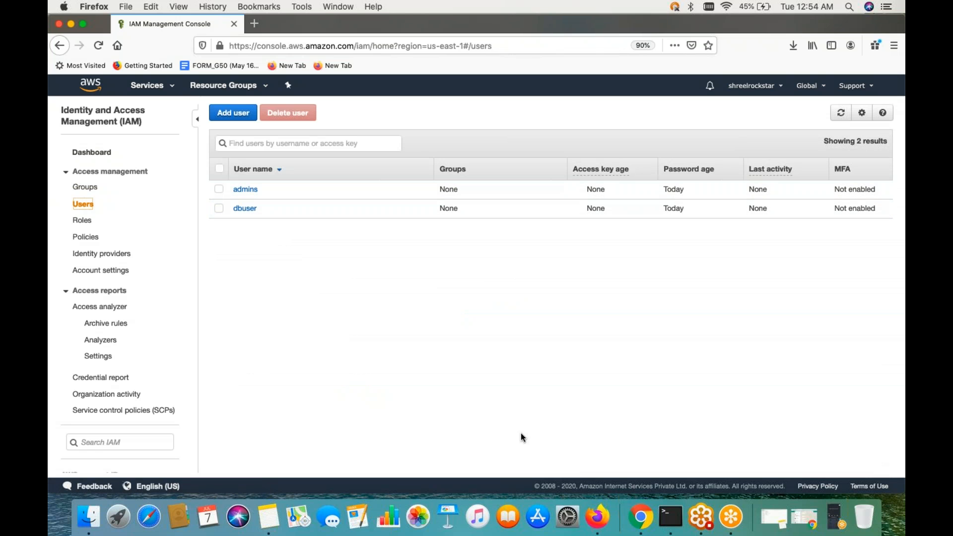
click(151, 474)
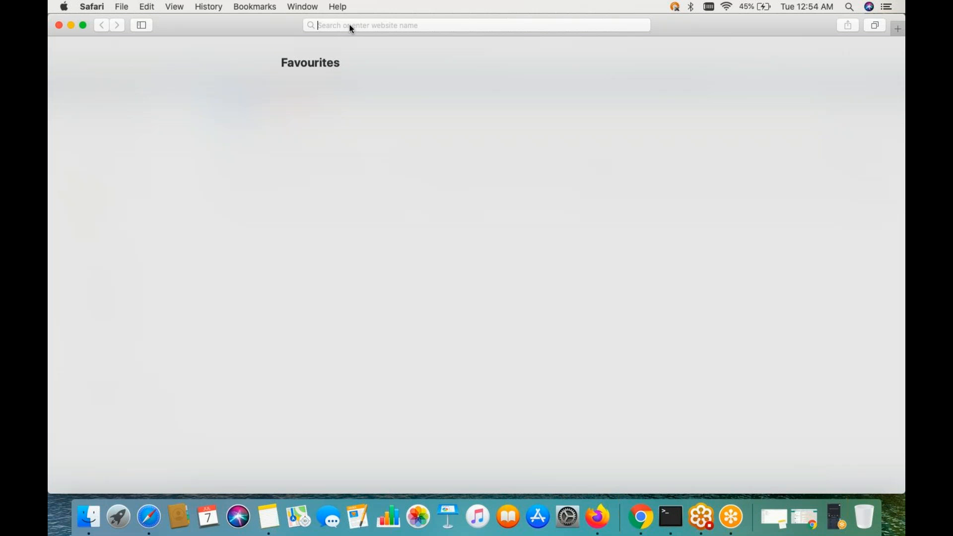
text(https://magnausers.signin.aws.amazon.com/console)
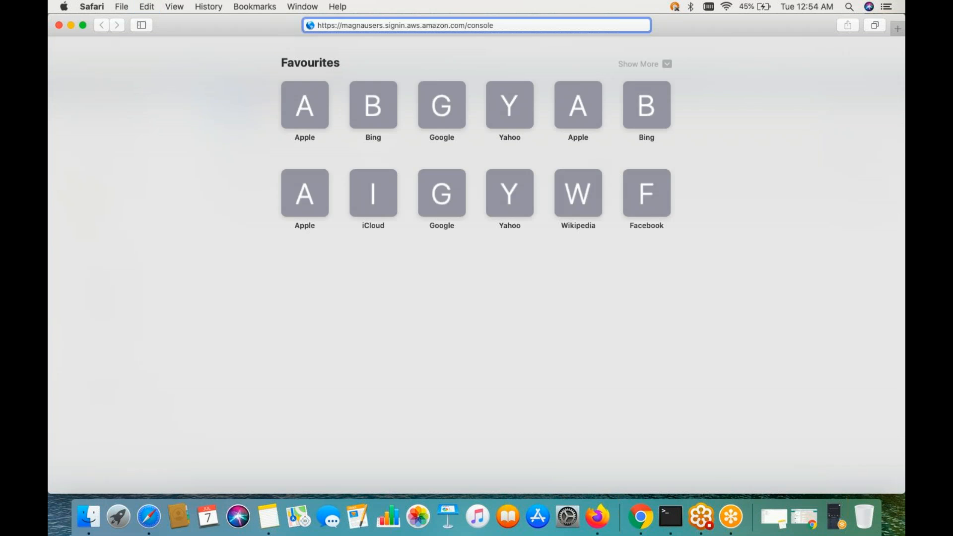
key(Return)
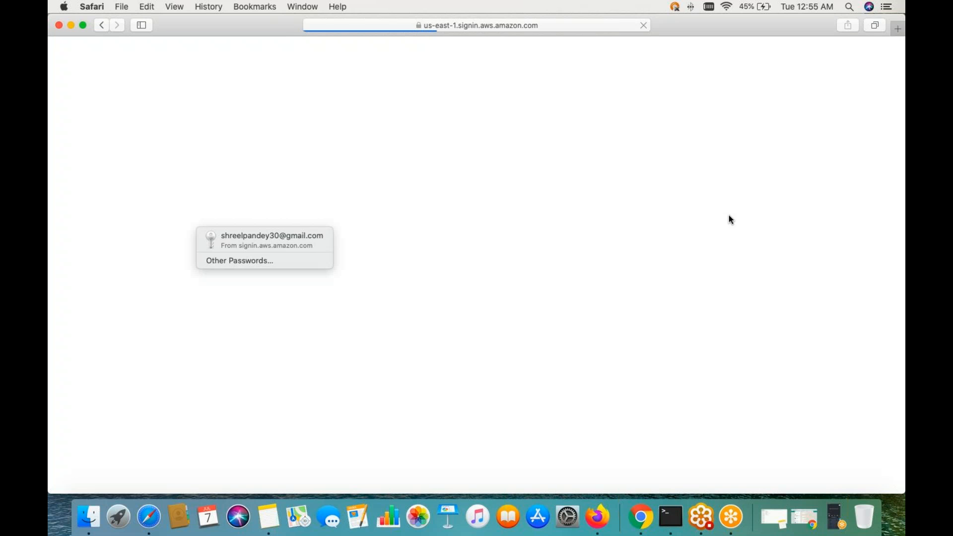
click(72, 159)
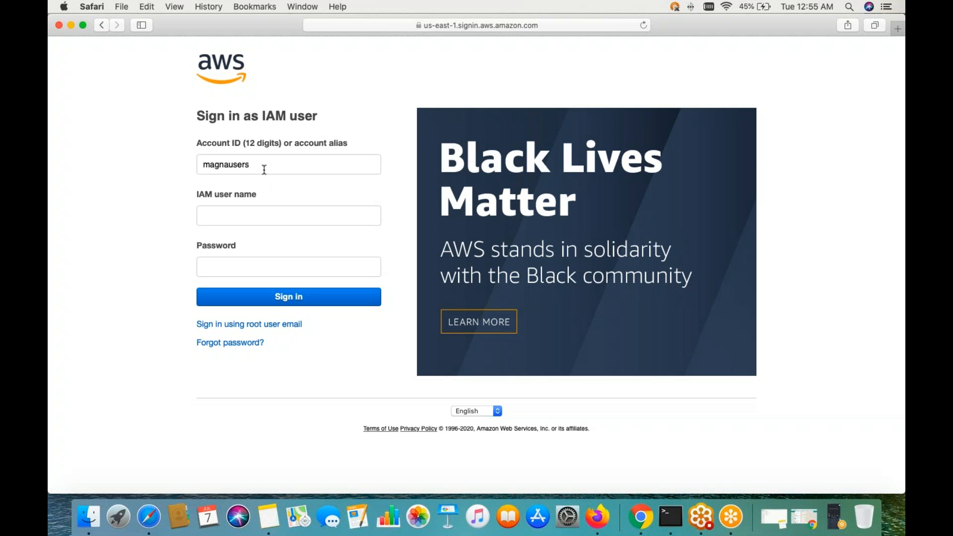
Step: Try to sign in as IAM user dbuser, entering the account password
click(243, 224)
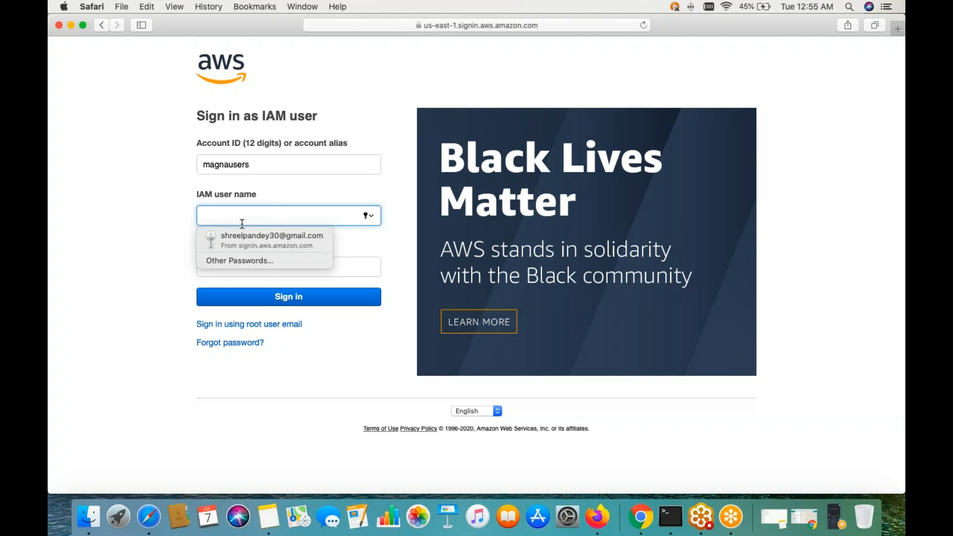
text(dbuser)
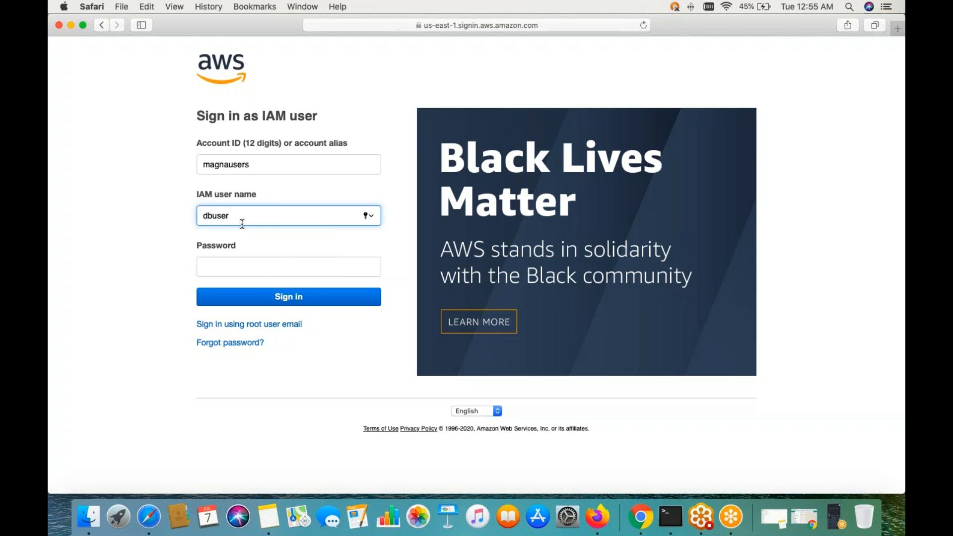
click(259, 266)
text(•••••••••••)
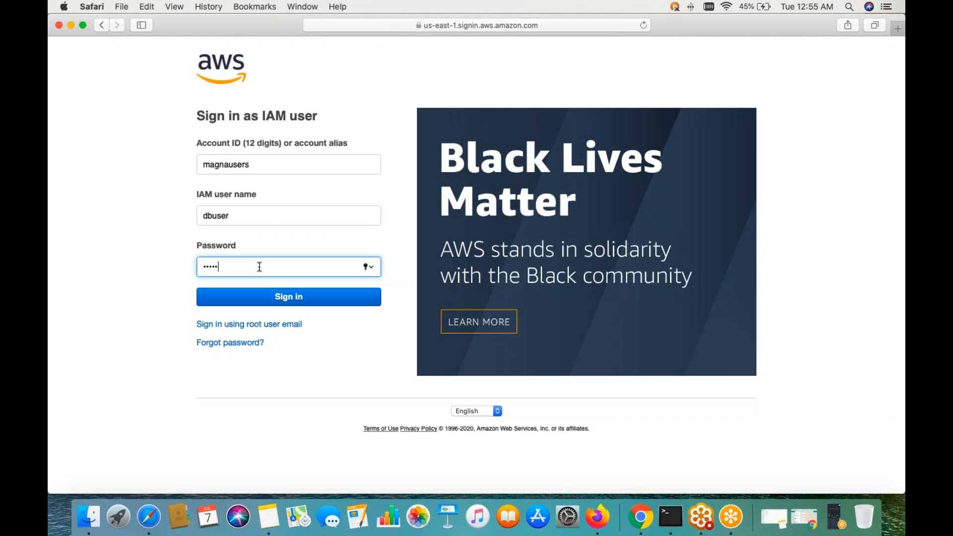
key(Return)
click(519, 96)
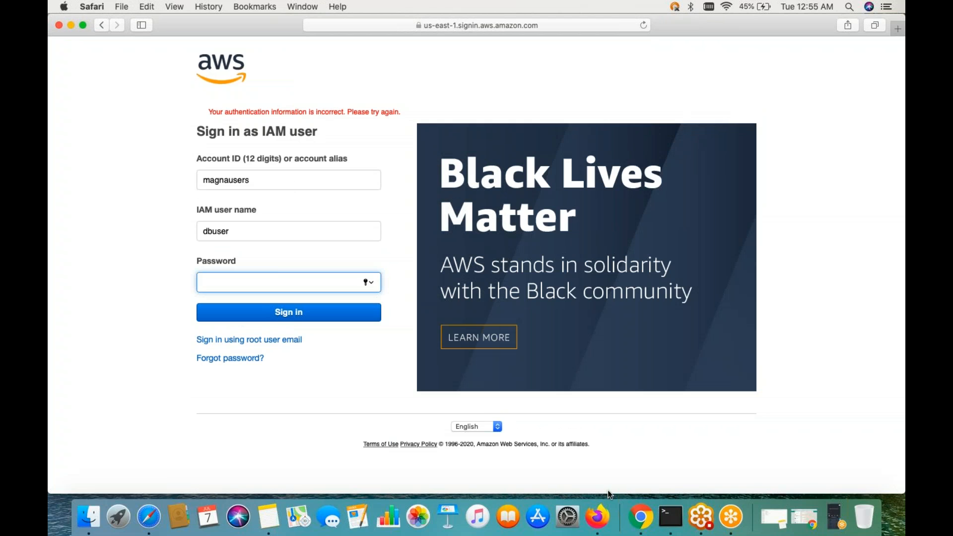
Step: Switch to Firefox to check the dbuser name in the IAM users list, and return to the sign-in page in Safari
click(640, 508)
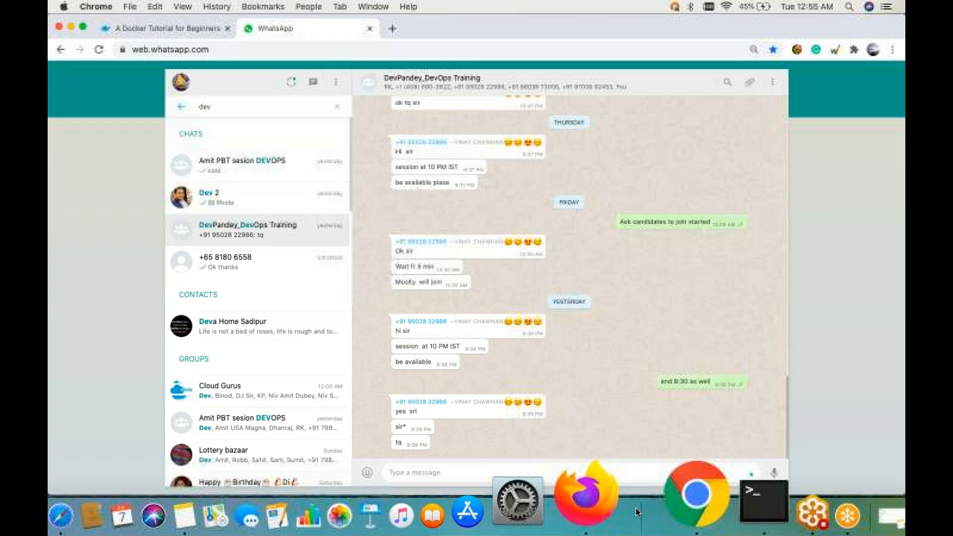
click(72, 26)
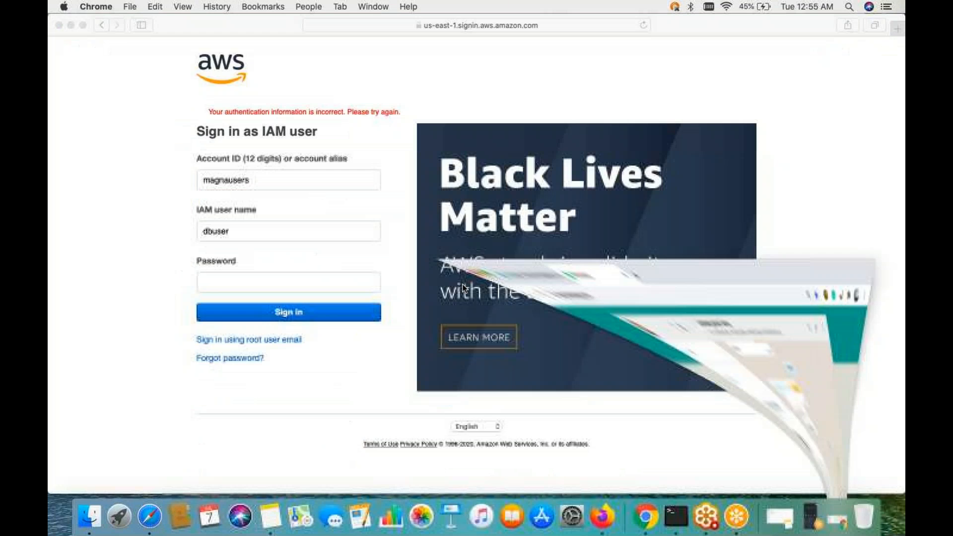
click(594, 489)
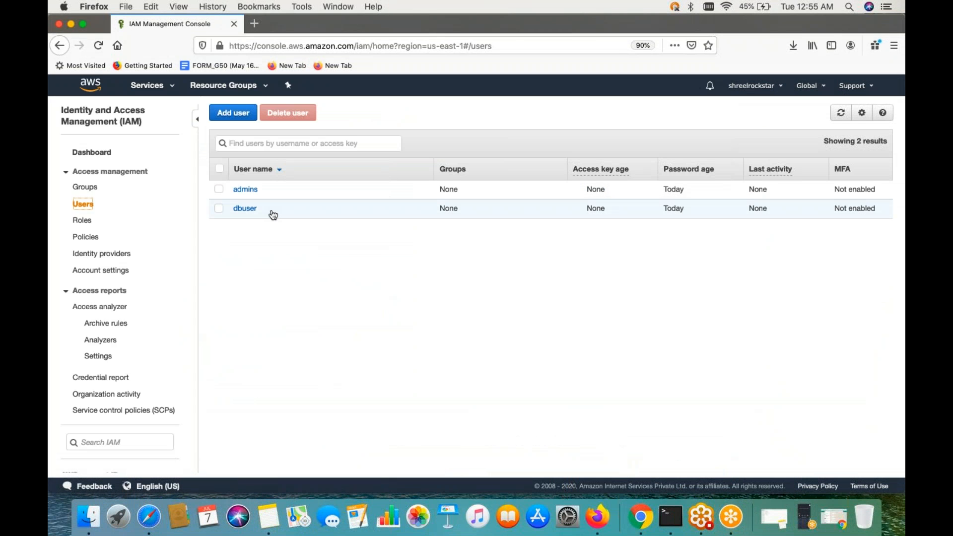
key(super+Tab)
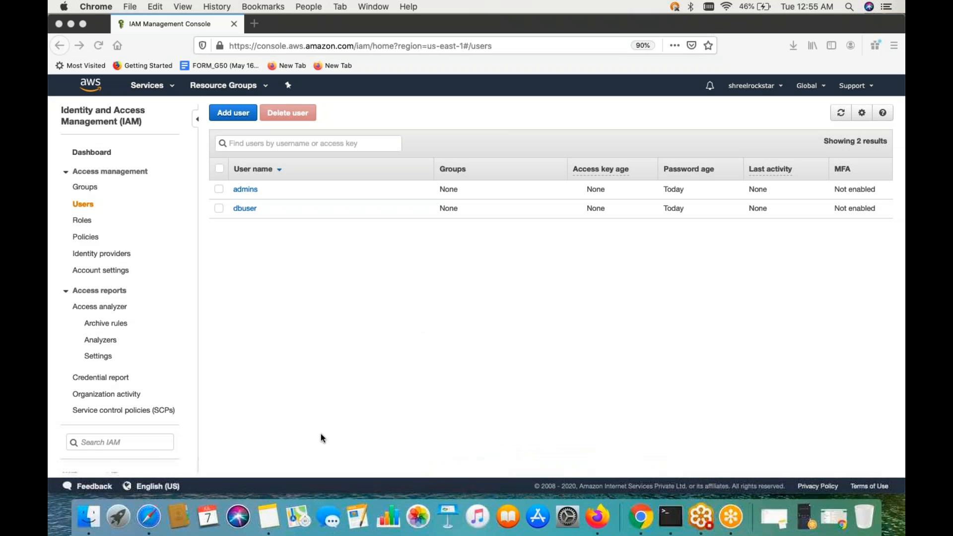
click(141, 499)
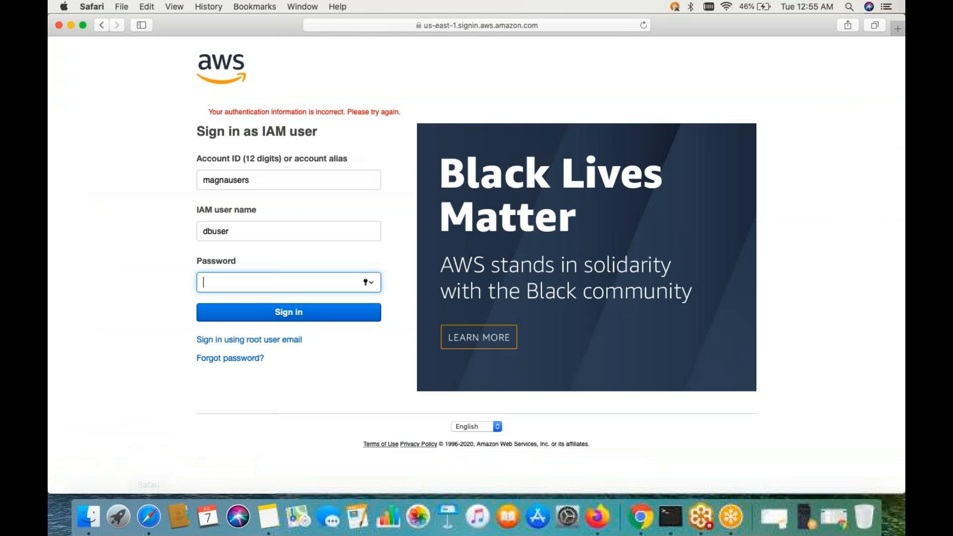
Step: Try again to sign in as IAM user dbuser, re-entering the user name and account password, without saving the password in the browser
click(248, 232)
key(BackSpace)
key(BackSpace)
key(BackSpace)
key(BackSpace)
key(BackSpace)
key(BackSpace)
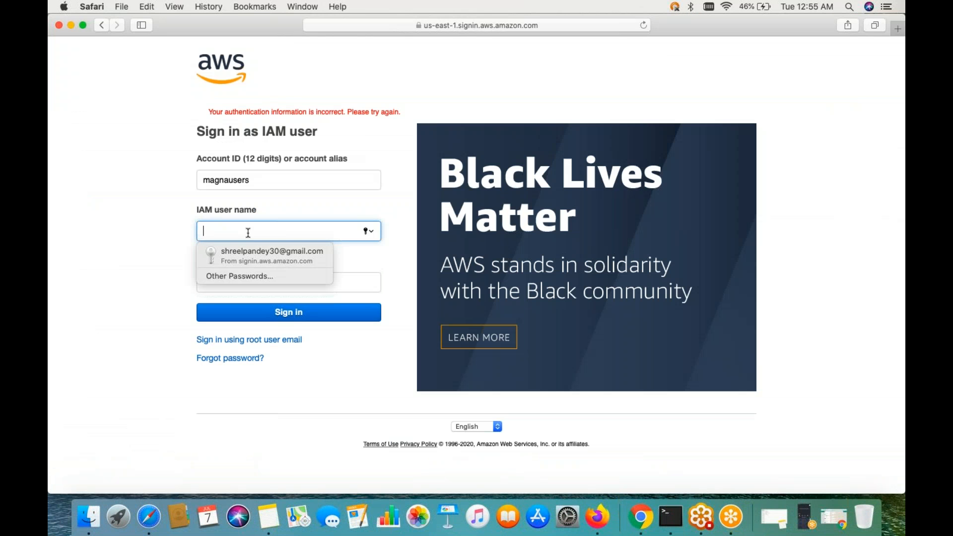
text(dbuser)
key(Tab)
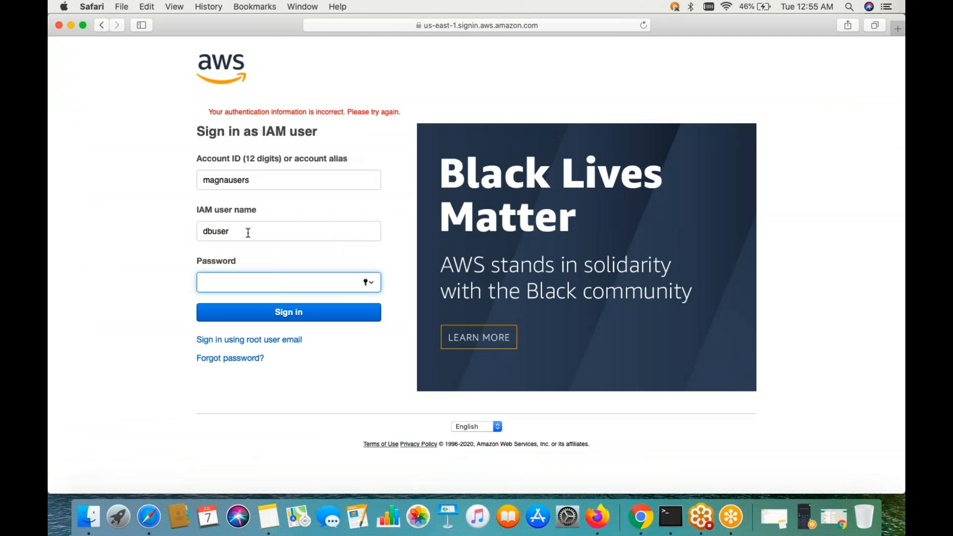
text(•••••••••••)
click(251, 312)
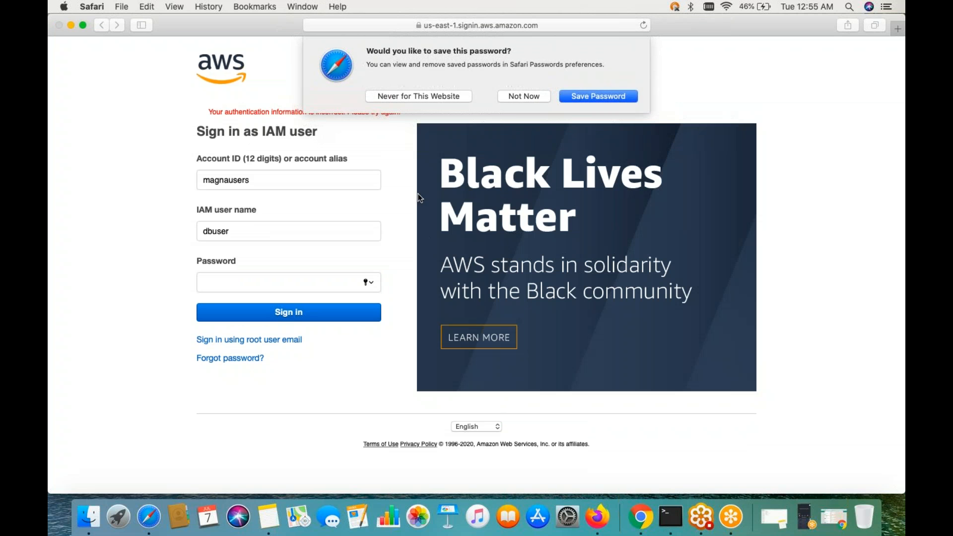
click(525, 97)
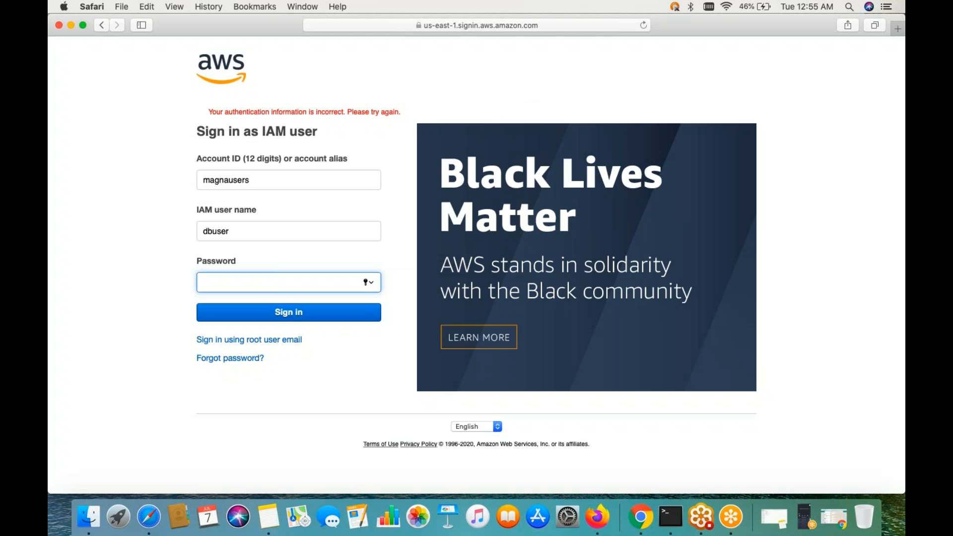
Step: Switch to Firefox and open the security credentials of the IAM user dbuser
click(589, 495)
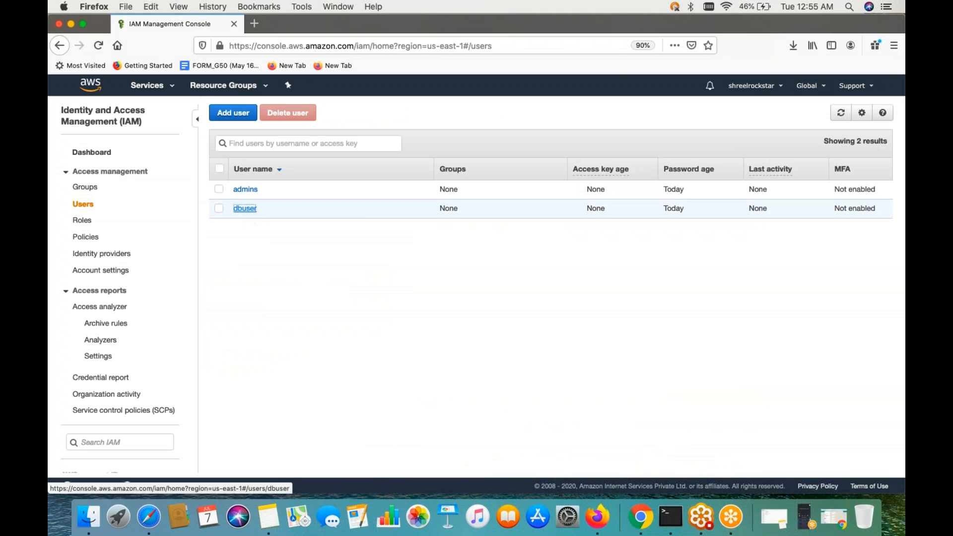
click(245, 208)
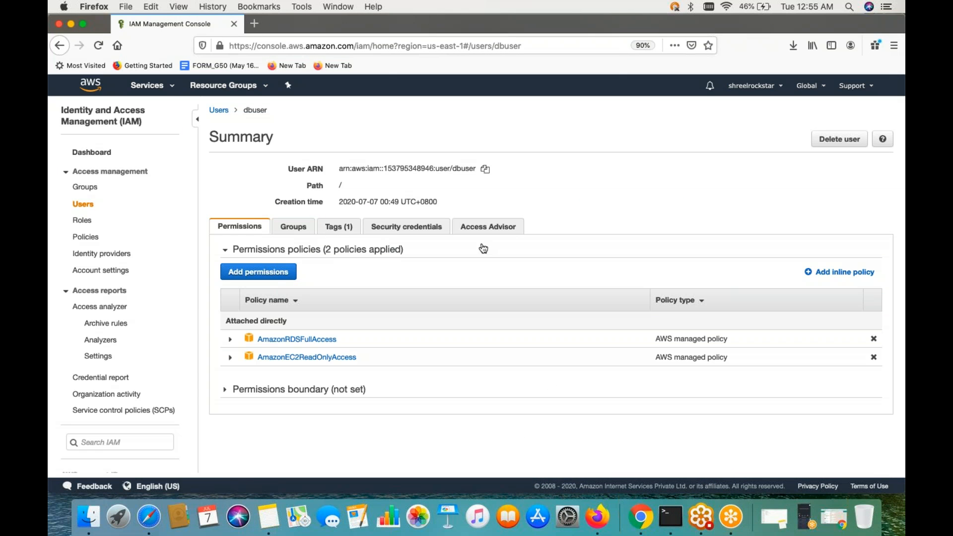
click(406, 226)
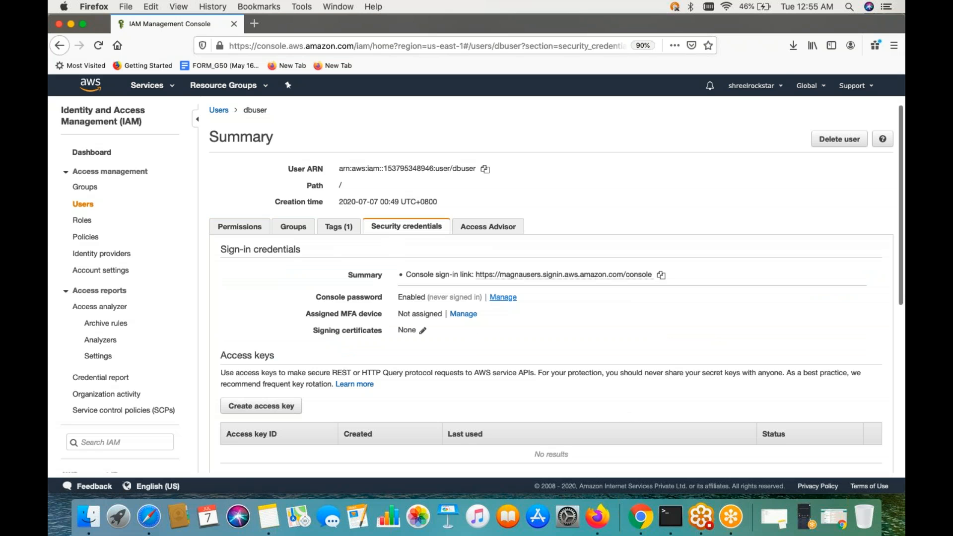
Step: Set a new custom console password for dbuser without requiring a password reset, and decline saving it in the browser
click(503, 297)
click(456, 256)
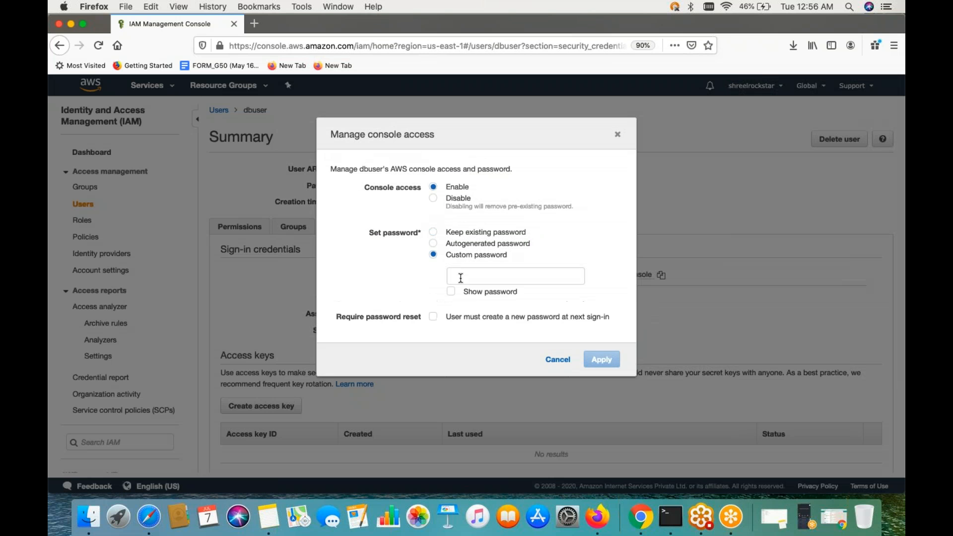
click(460, 276)
text(d)
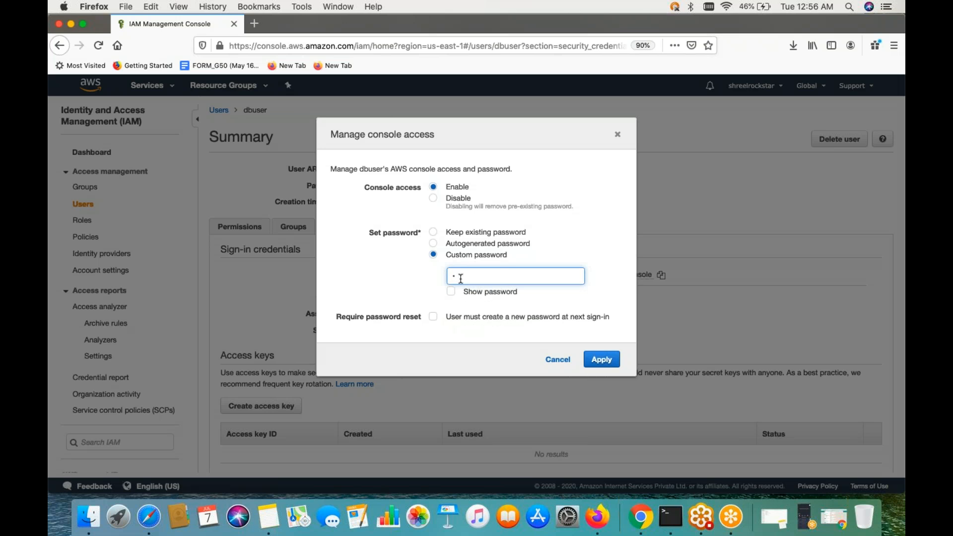
text(••••••••••)
click(451, 293)
click(451, 293)
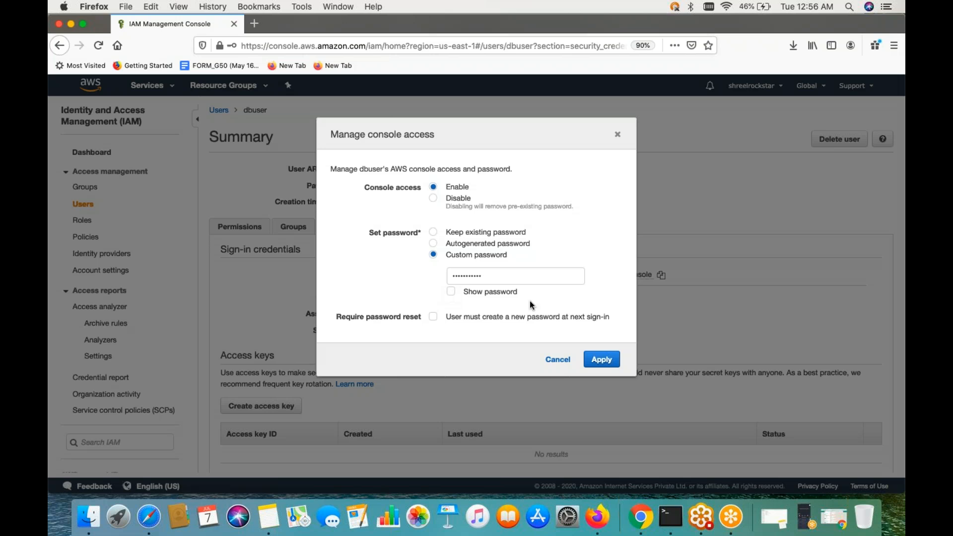
click(433, 317)
click(602, 359)
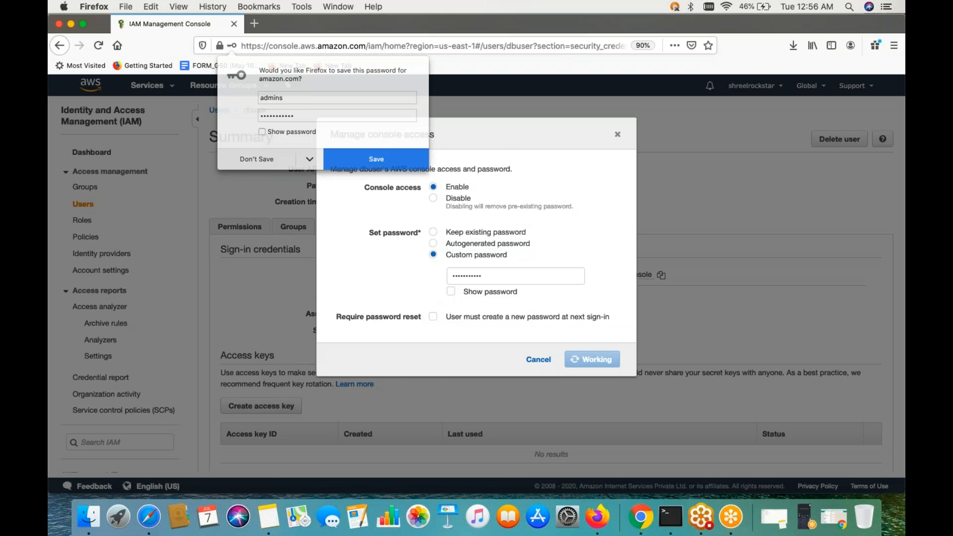
click(253, 157)
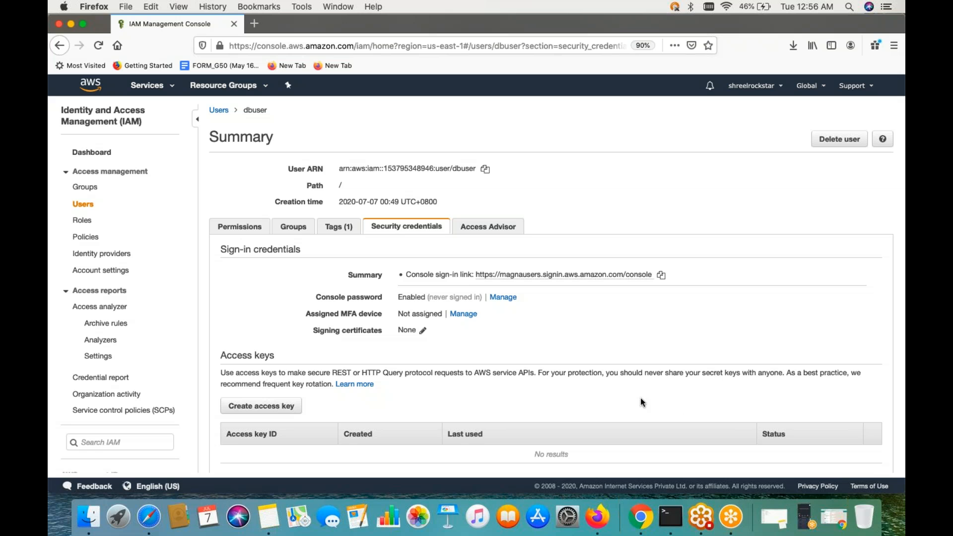
Step: Switch to Safari and sign in as dbuser with the new account password, without saving it in the browser
click(154, 498)
text(•••••••)
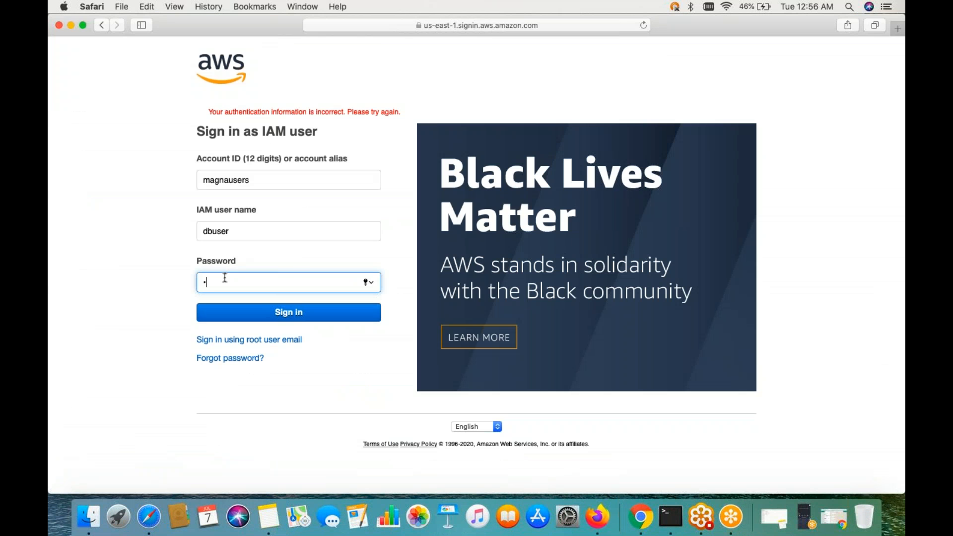
text(••••)
click(231, 314)
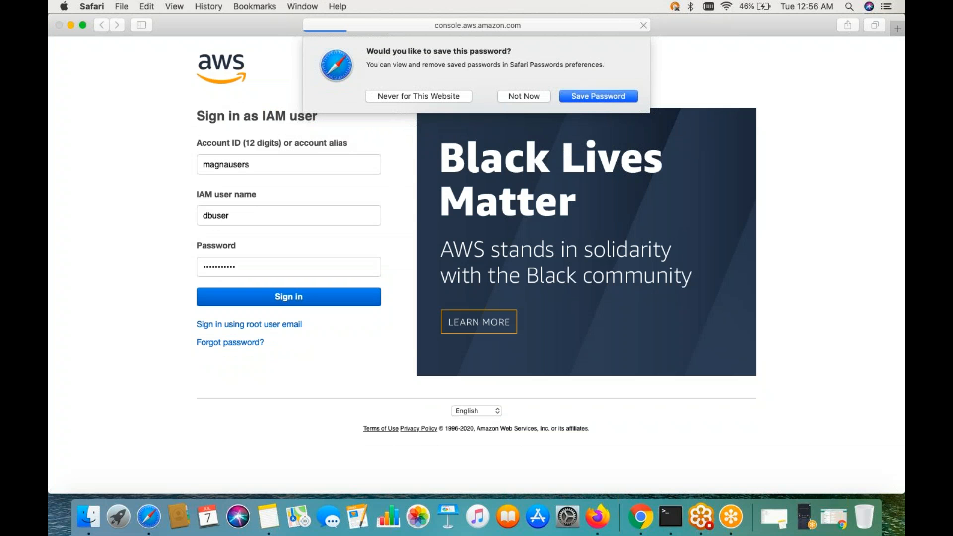
click(513, 97)
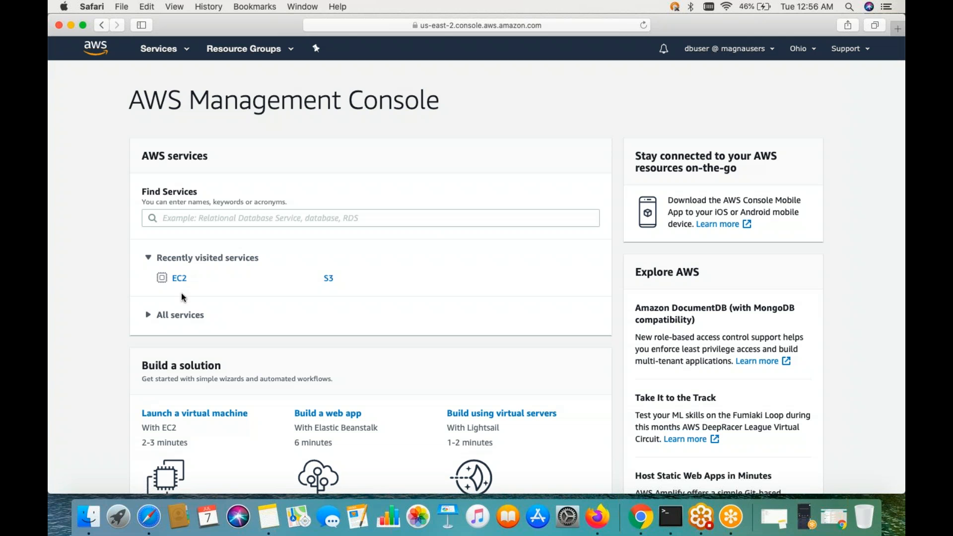
Step: Open the running instances list in EC2 and start launching a new instance
click(179, 278)
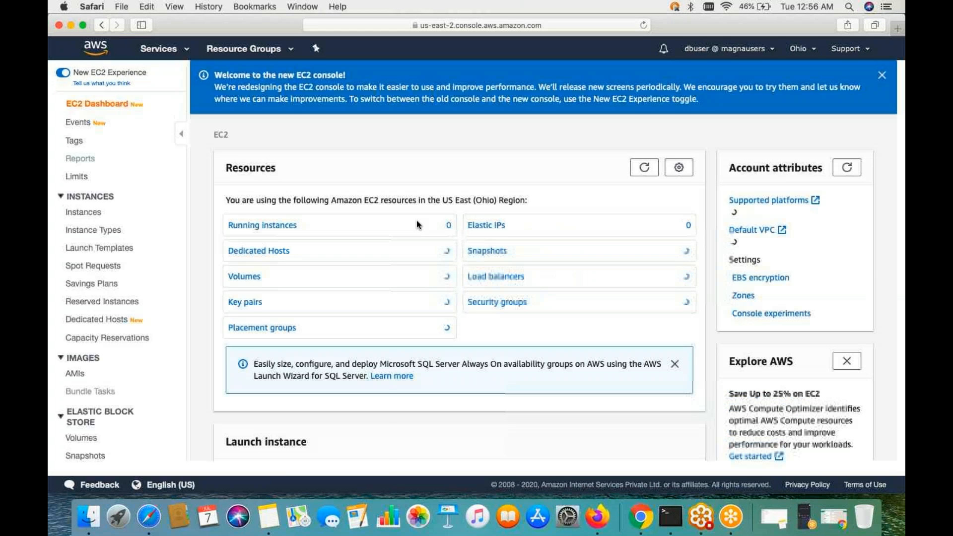
click(273, 225)
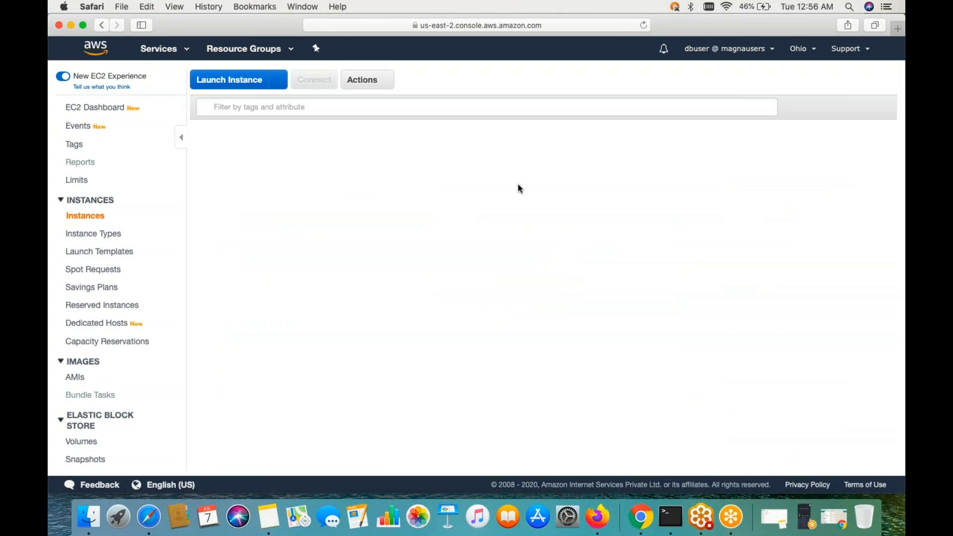
click(526, 171)
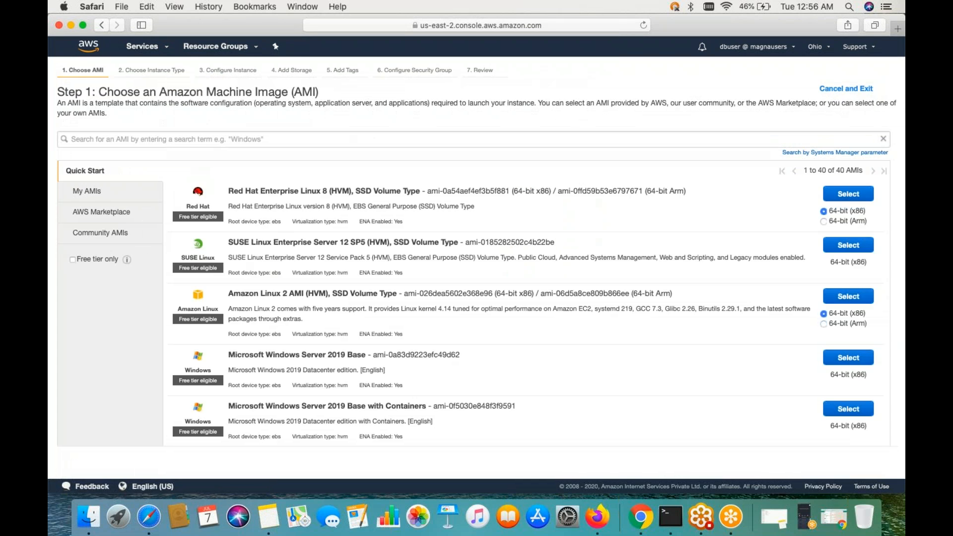
Step: Choose the Ubuntu Server 16.04 LTS (HVM) with SQL Server 2017 Standard image for the instance
scroll(274, 217, down, 10)
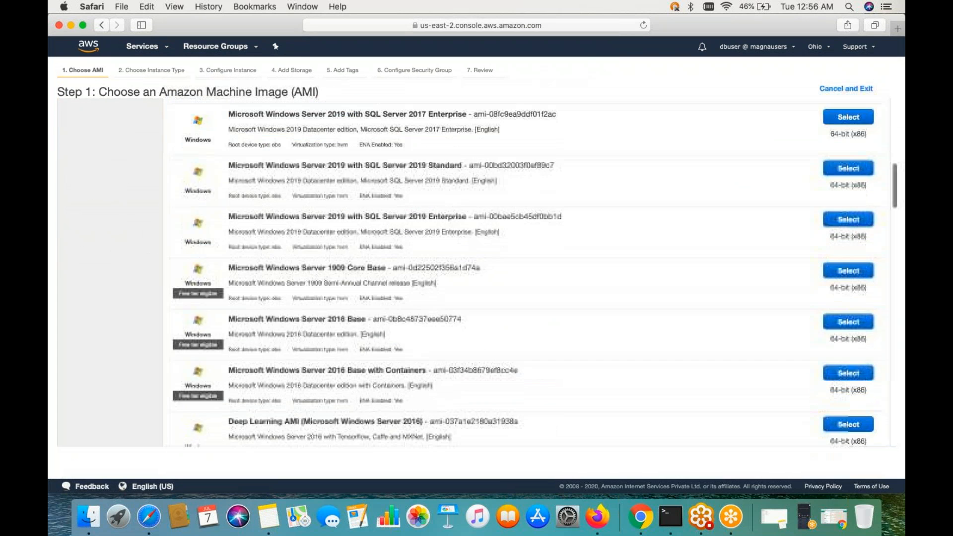
scroll(476, 273, up, 10)
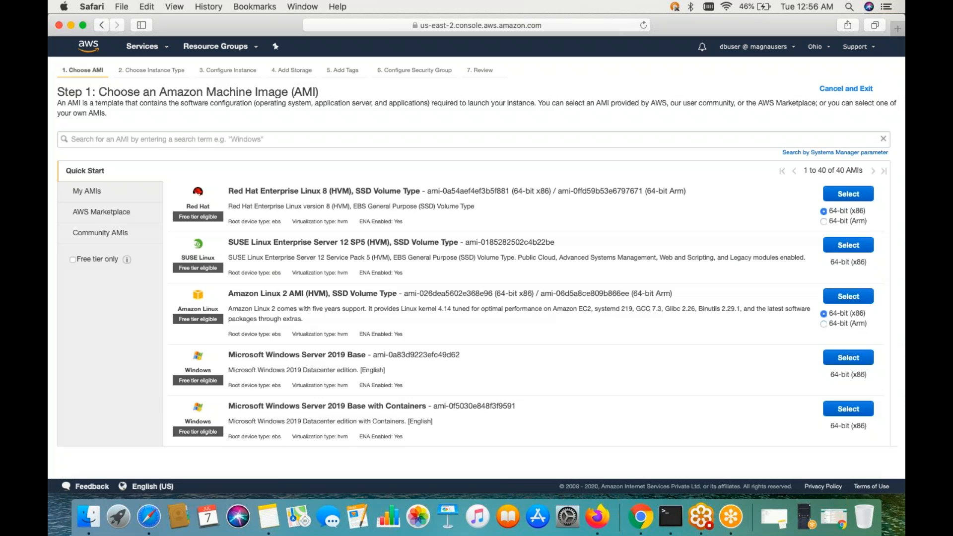
scroll(477, 273, down, 3)
scroll(477, 273, up, 3)
scroll(476, 273, down, 1)
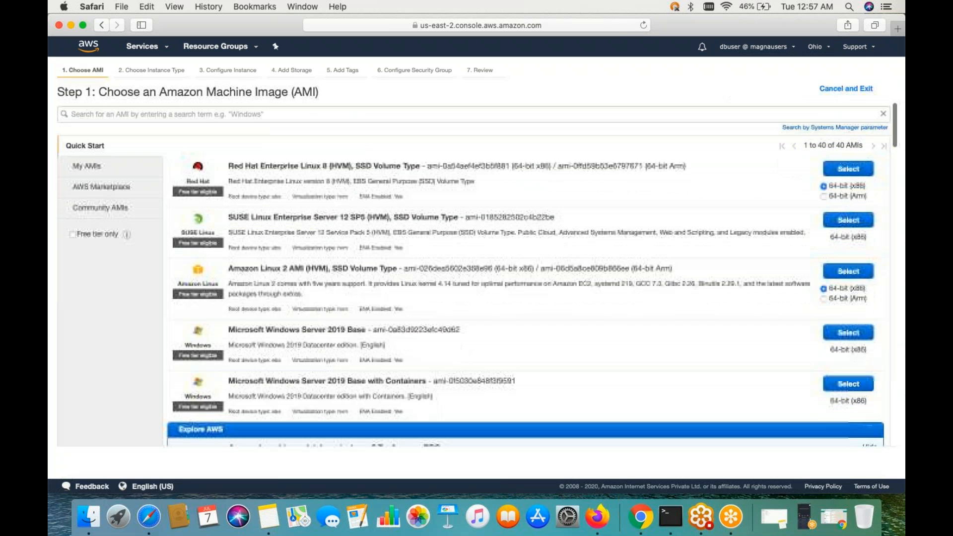
scroll(476, 273, down, 15)
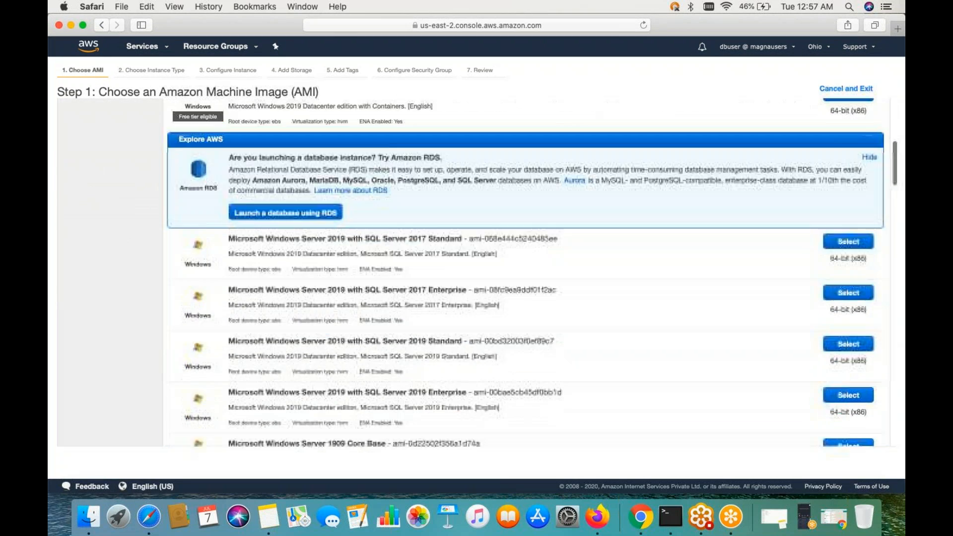
scroll(832, 198, down, 5)
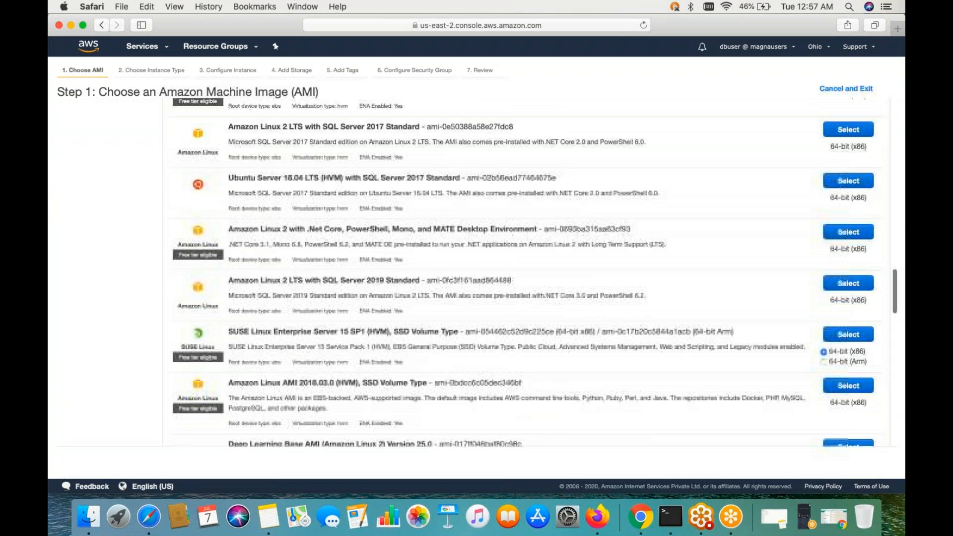
click(834, 183)
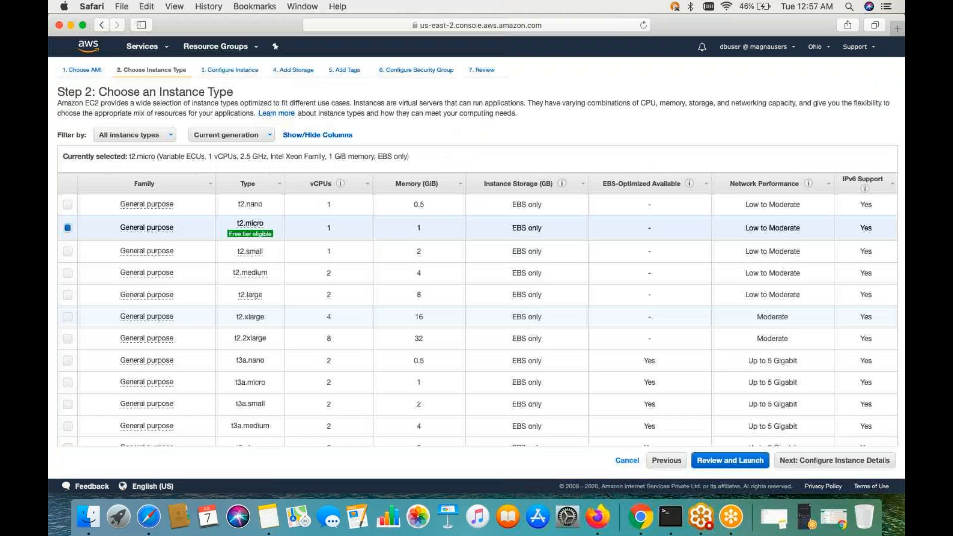
Step: Keep the t2.micro type and default details, storage, tags and security group, and proceed from the review to launching the instance
click(840, 463)
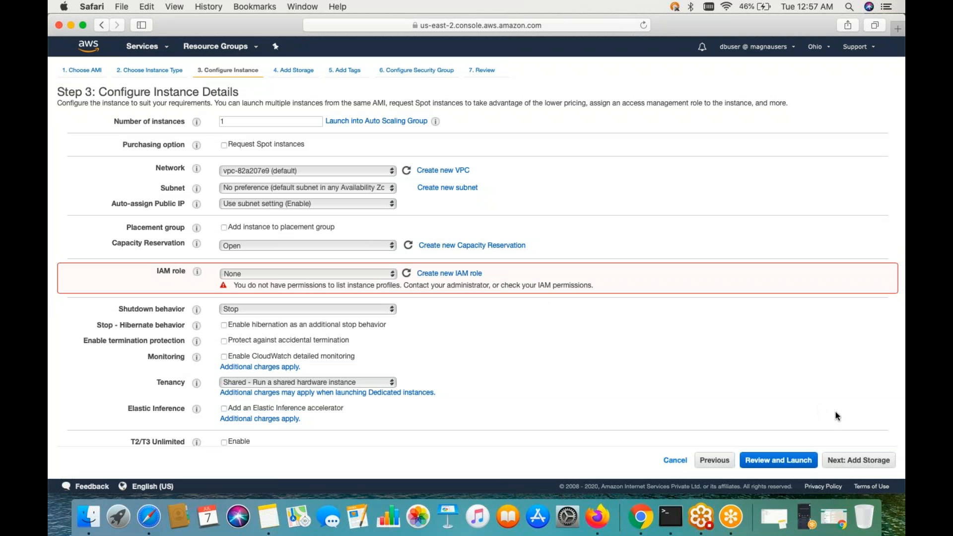
click(859, 460)
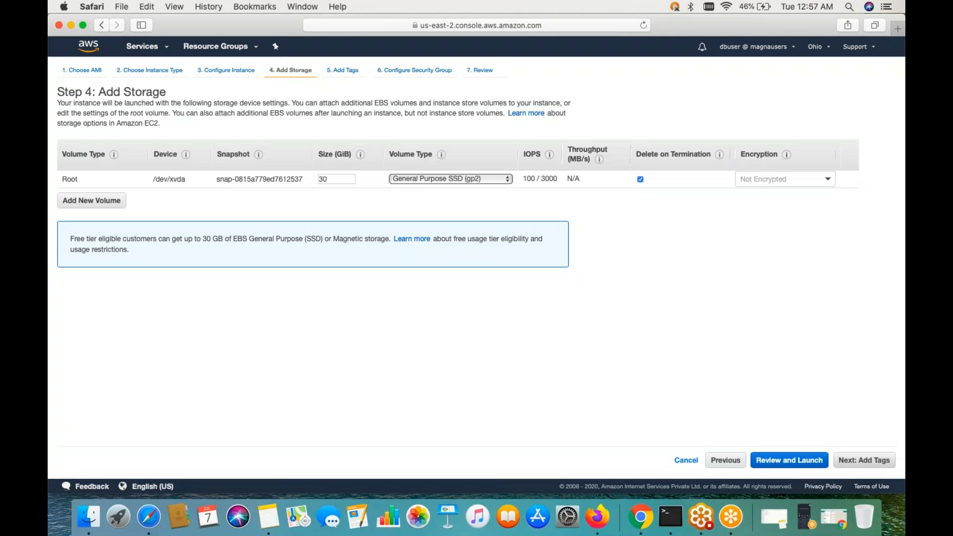
click(866, 461)
click(866, 460)
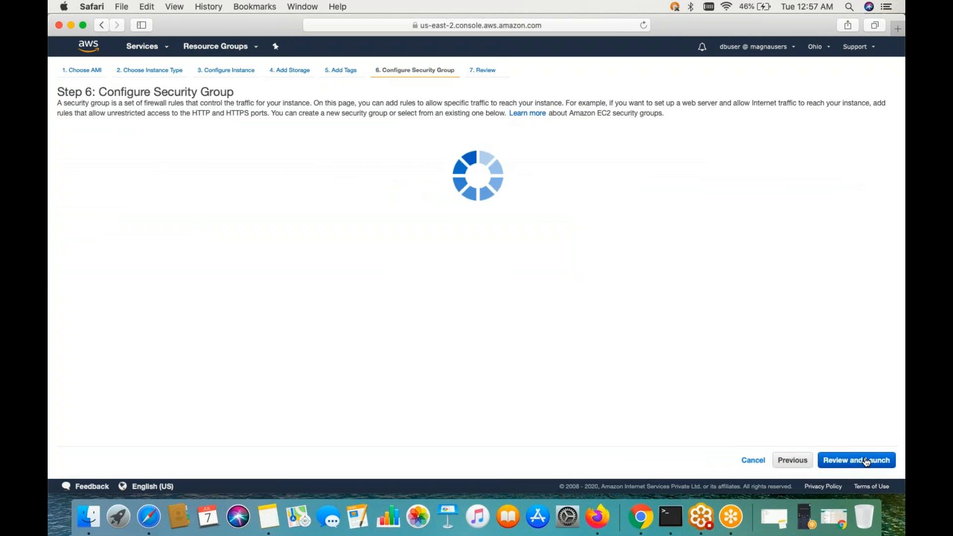
click(866, 461)
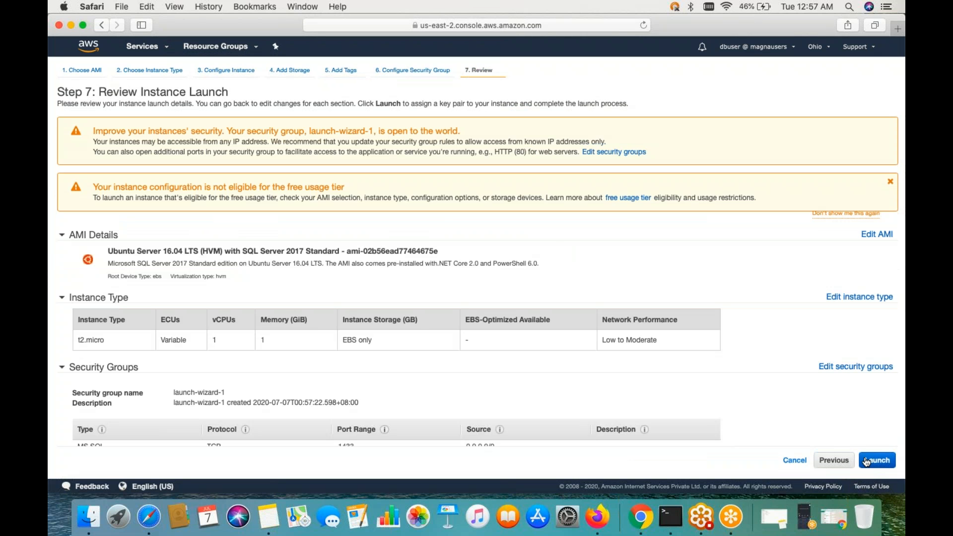
click(866, 461)
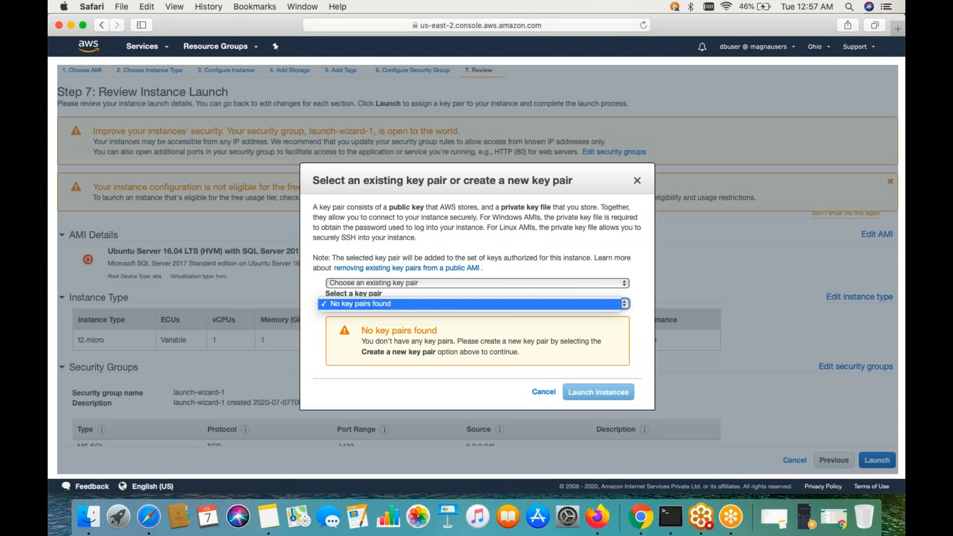
Step: Try to create and download a new key pair named test for the instance
click(357, 285)
click(356, 284)
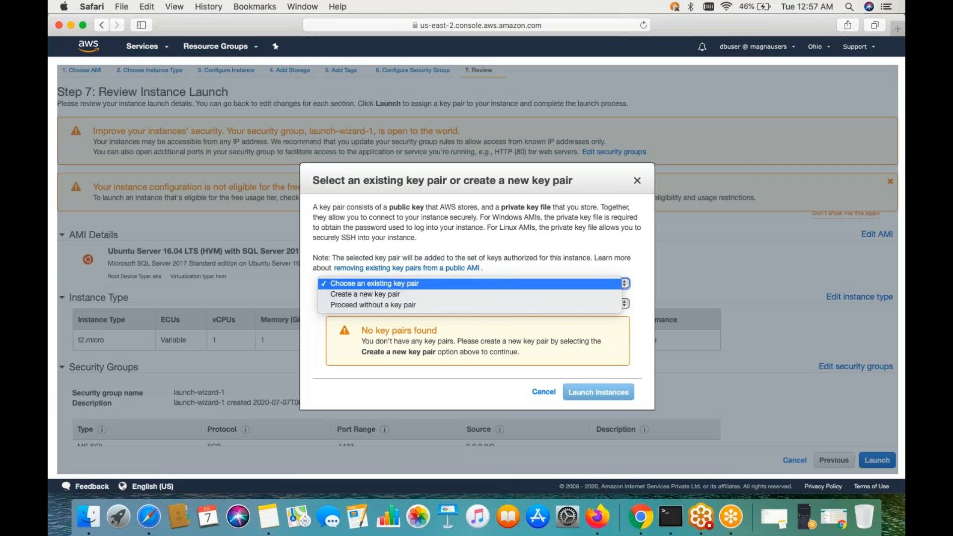
click(377, 284)
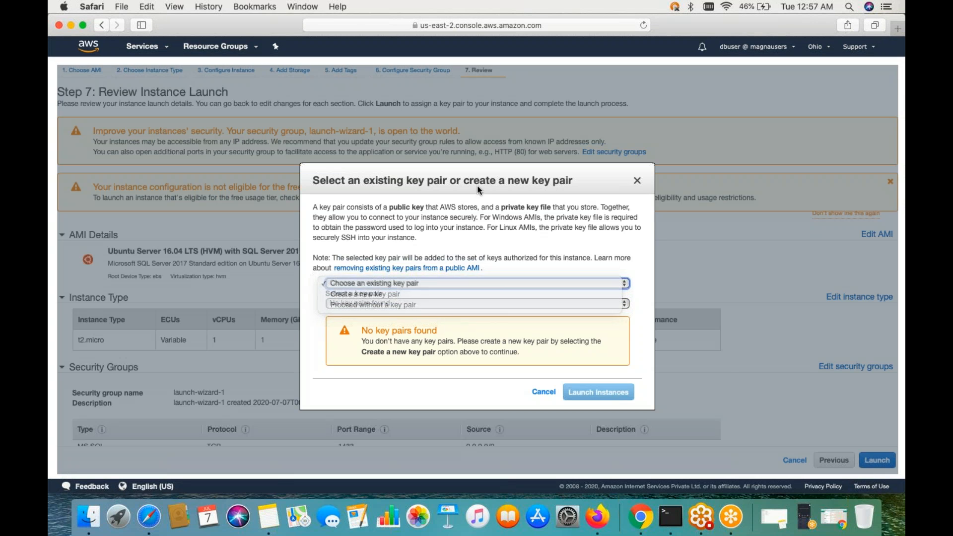
click(359, 305)
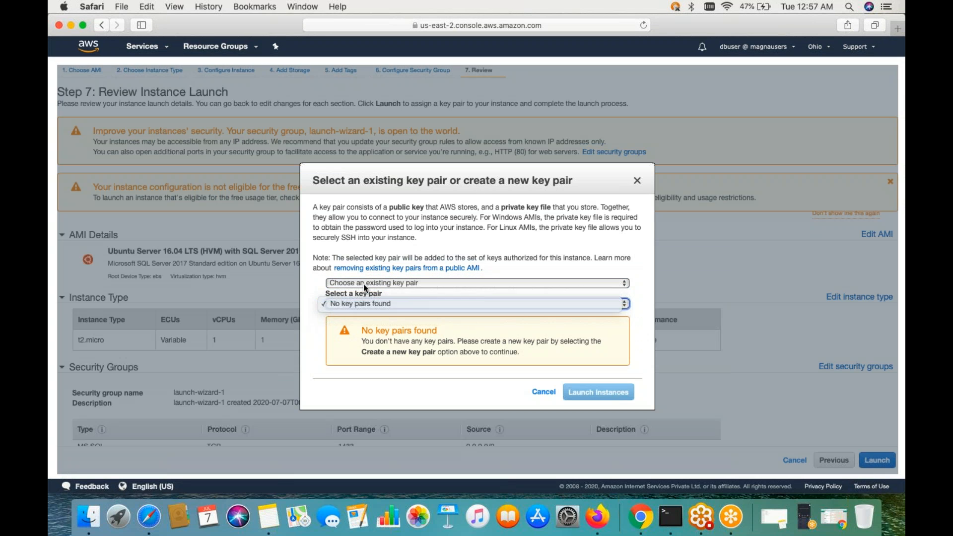
click(363, 284)
click(367, 284)
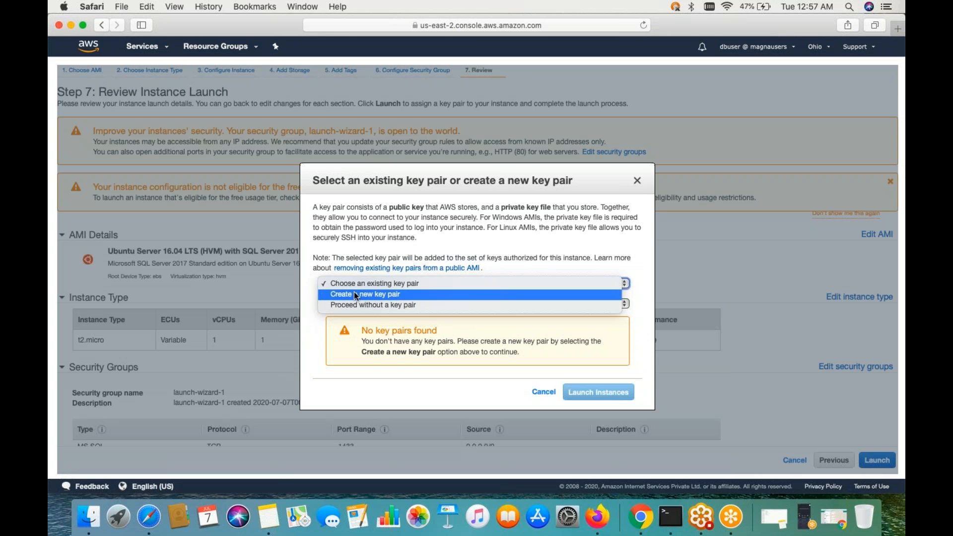
click(354, 294)
text(test)
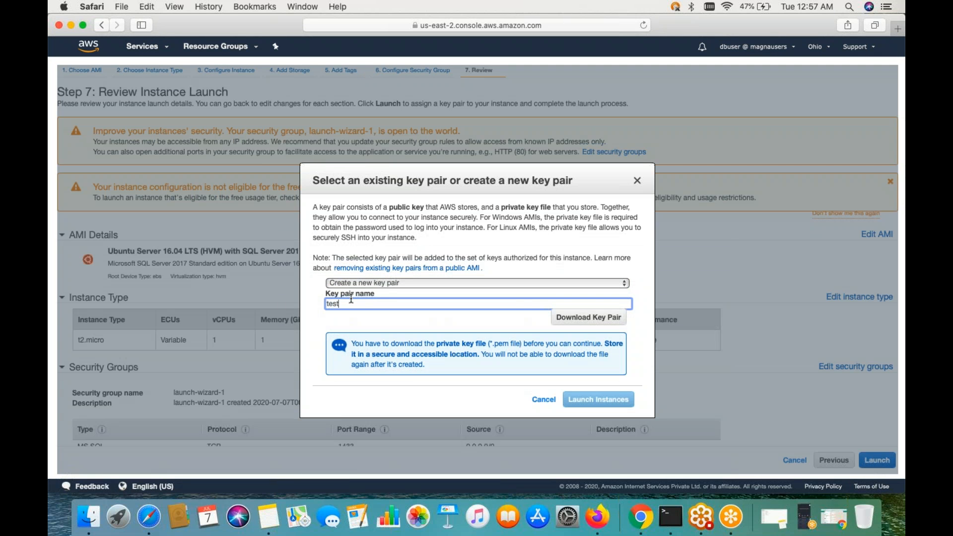
click(569, 318)
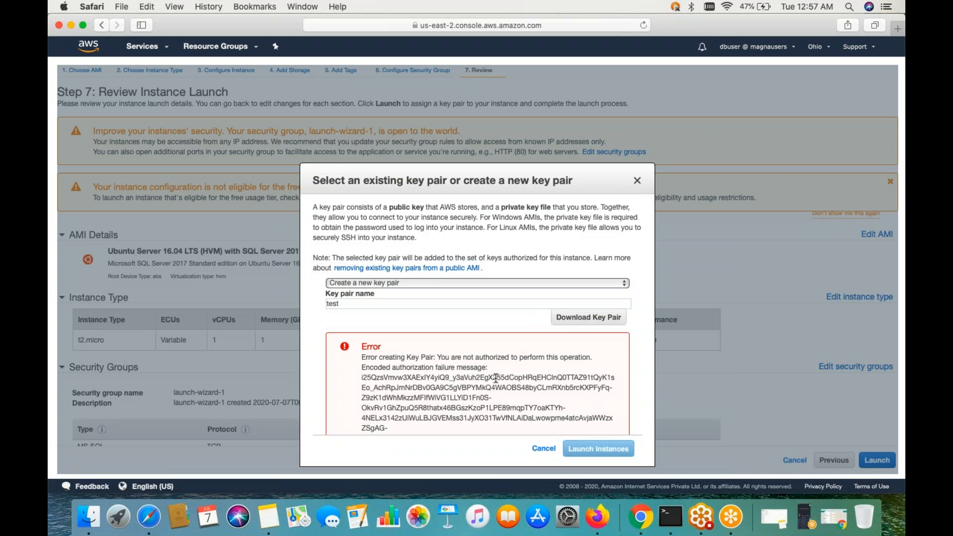
Step: Read the key pair authorization error, then cancel the key pair dialog and the instance launch
scroll(495, 379, down, 4)
drag(437, 268, 466, 318)
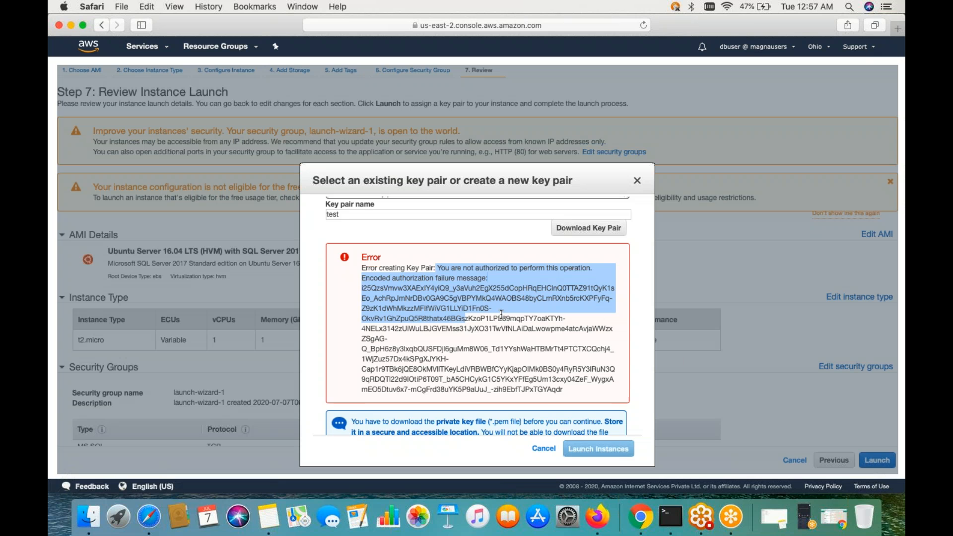
scroll(501, 314, down, 2)
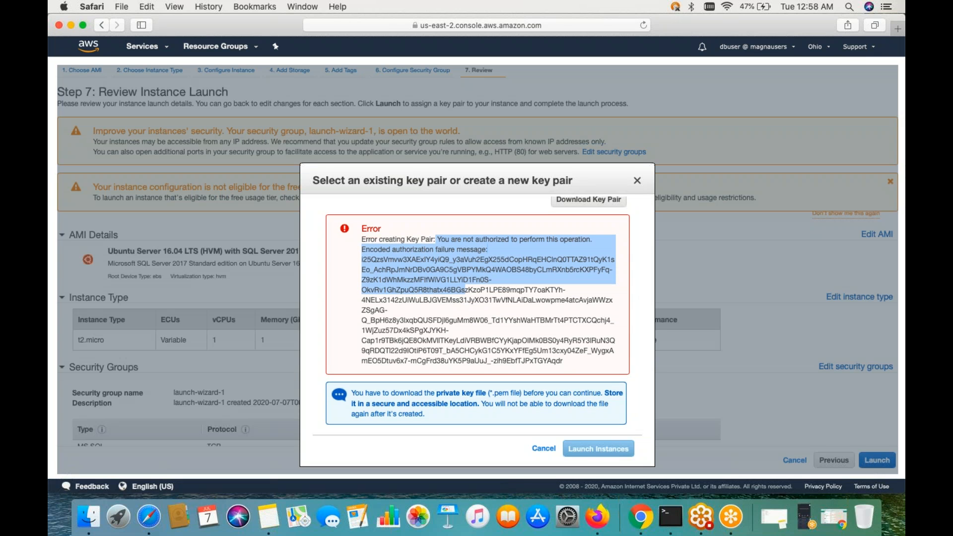
click(544, 449)
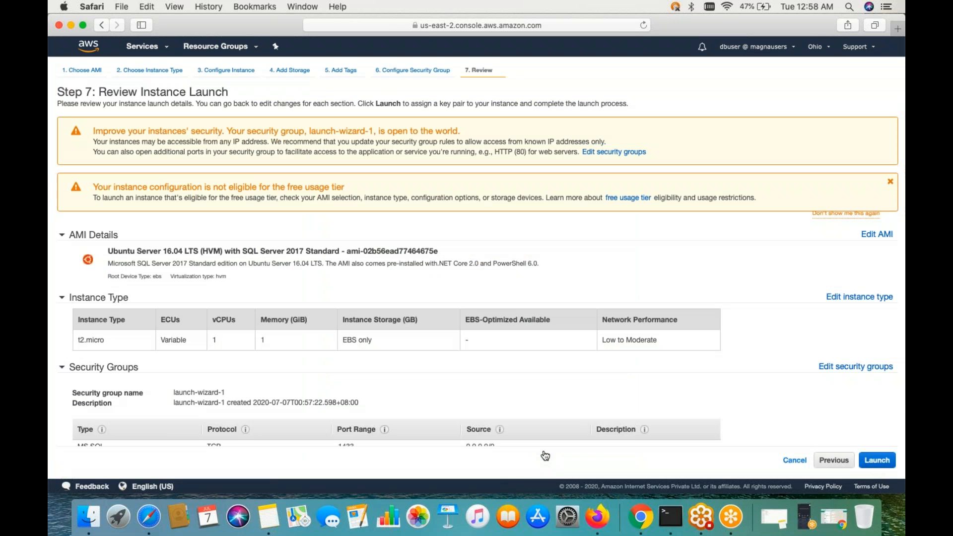
click(792, 461)
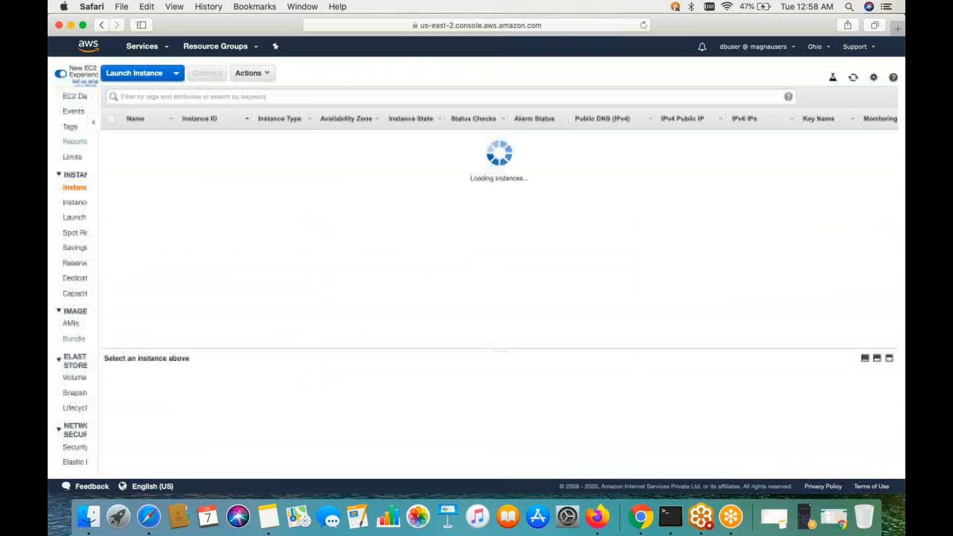
Step: Find the RDS service with the search term rds and open its DB instances list
click(137, 47)
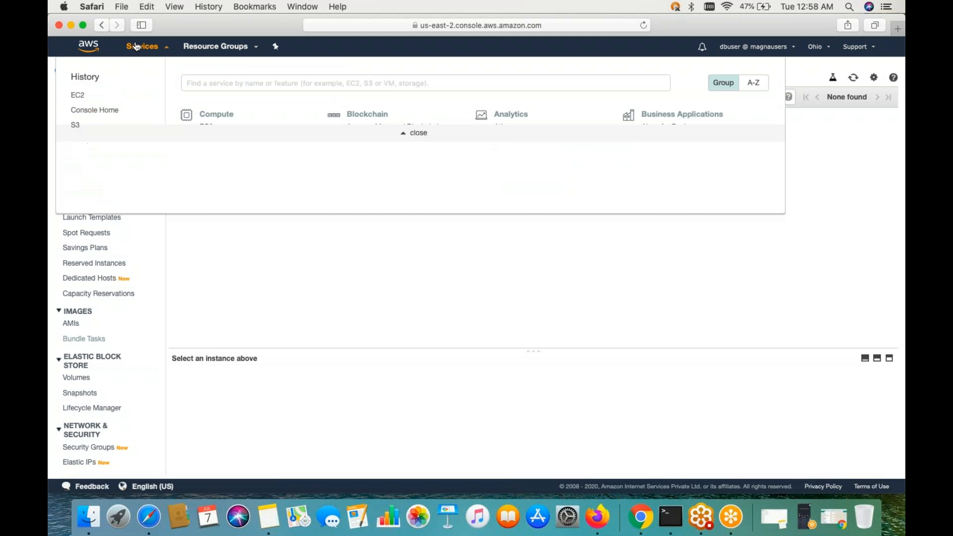
text(rds)
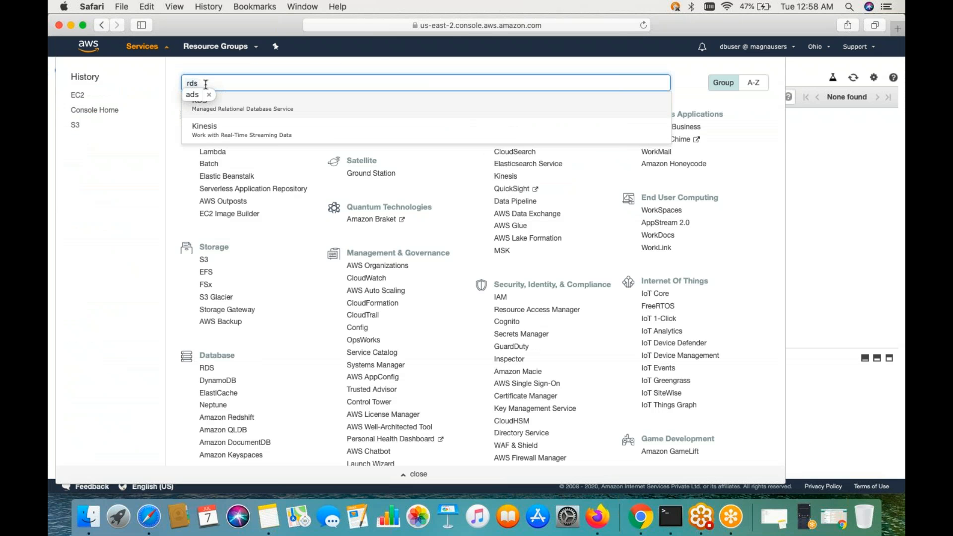
click(246, 101)
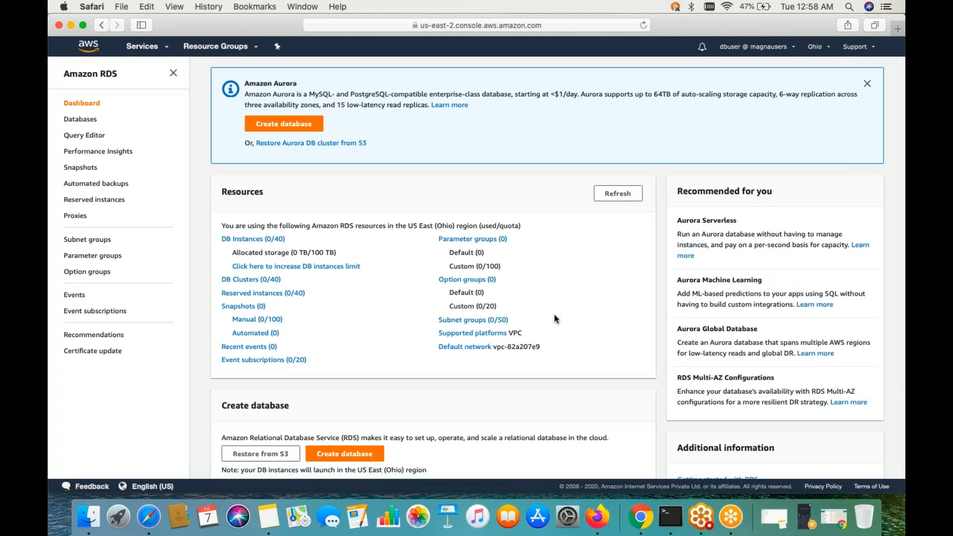
click(250, 240)
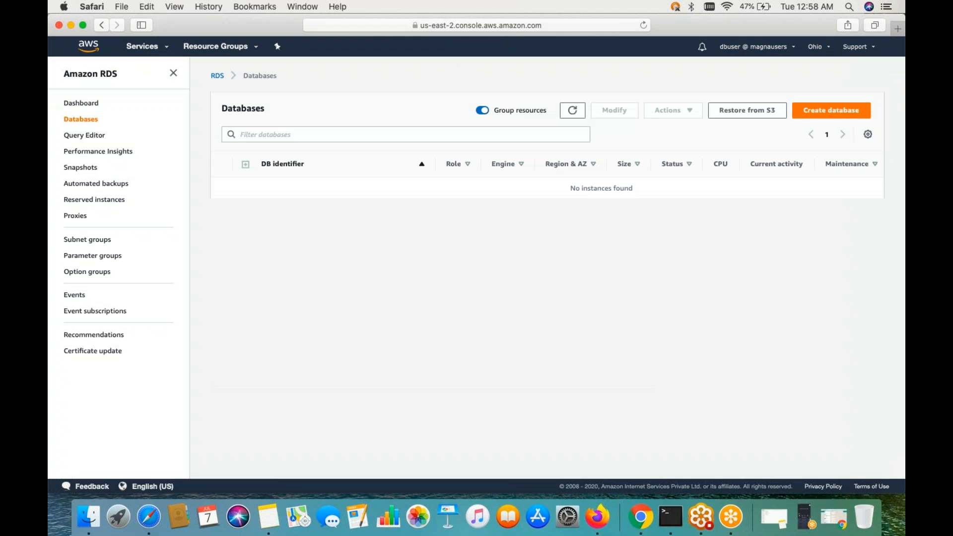
Step: Examine the database creation form with the MySQL and Microsoft SQL Server engines, look through its settings, and cancel it
click(820, 114)
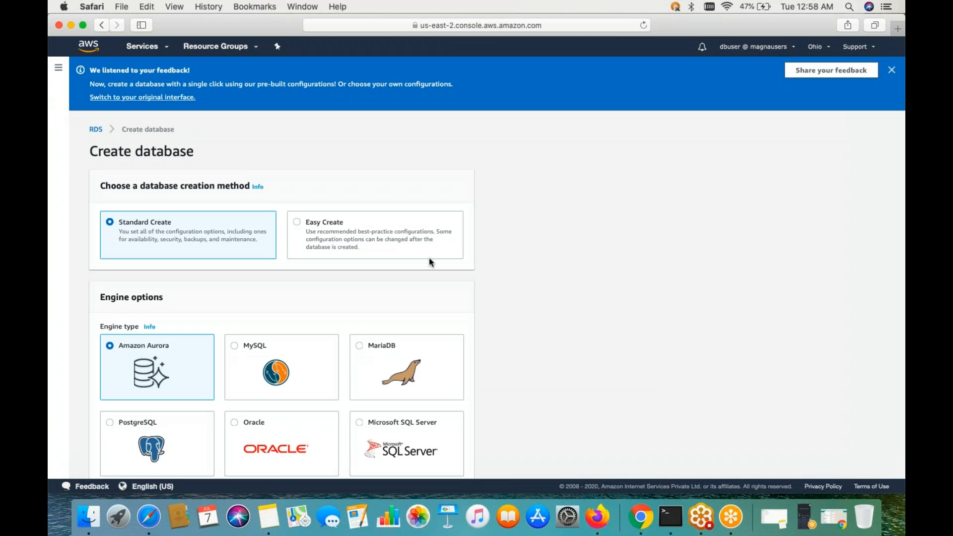
scroll(429, 258, down, 5)
scroll(429, 257, up, 5)
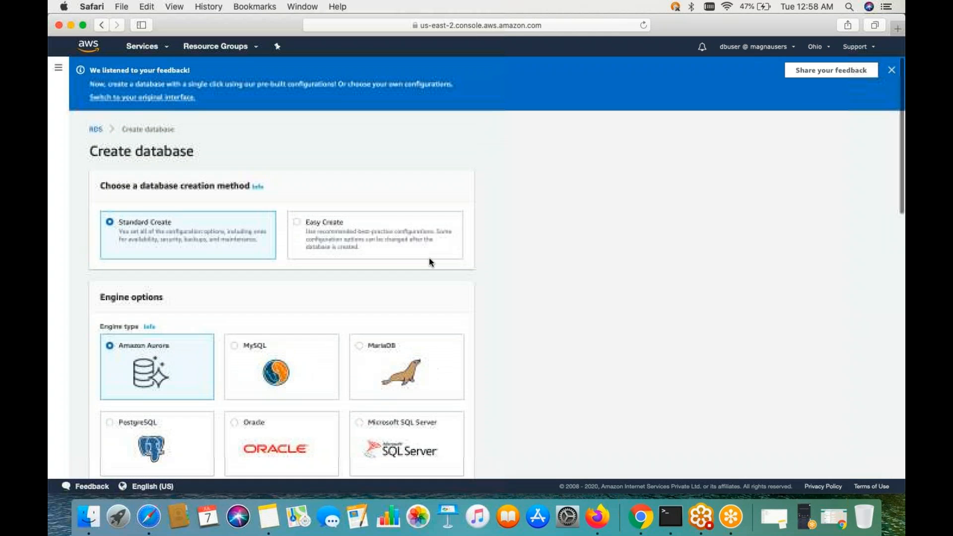
scroll(429, 258, down, 3)
click(231, 210)
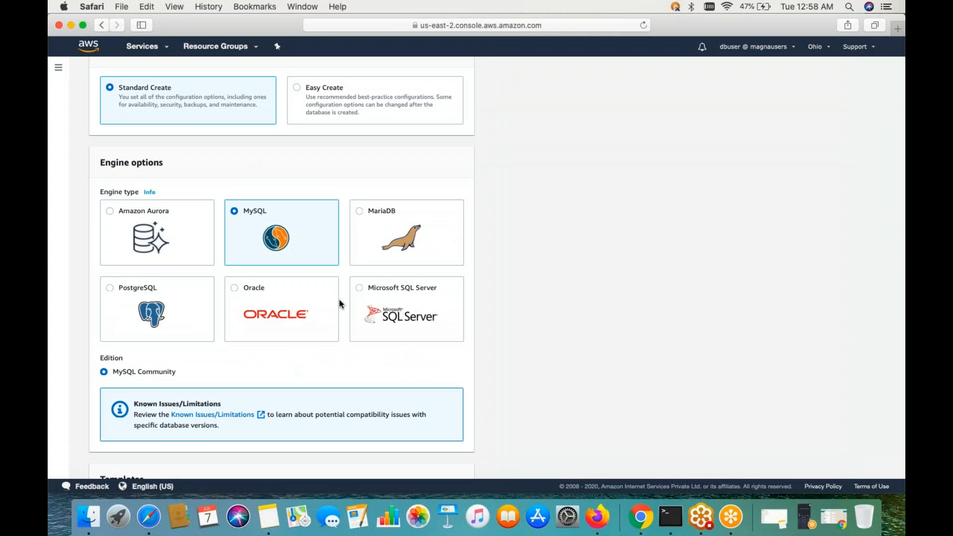
click(452, 340)
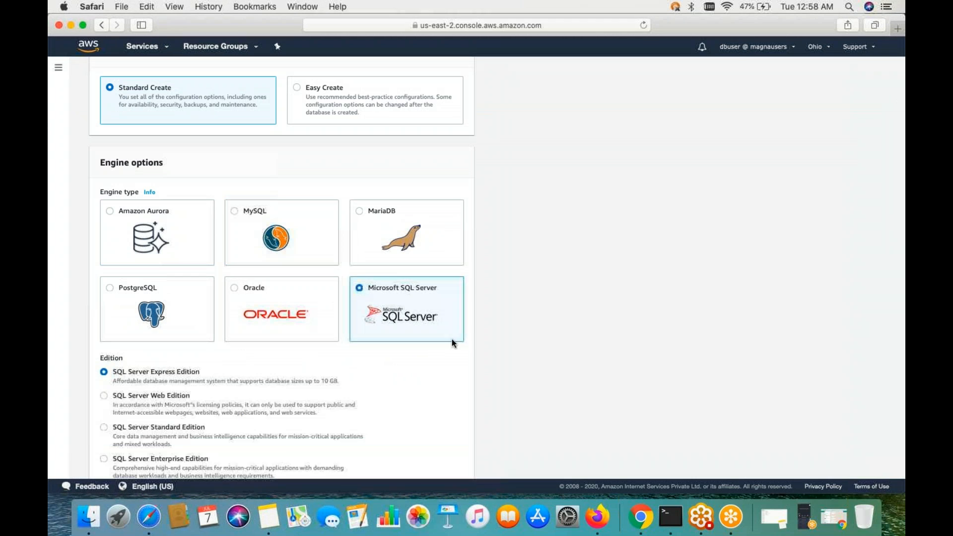
scroll(473, 350, down, 4)
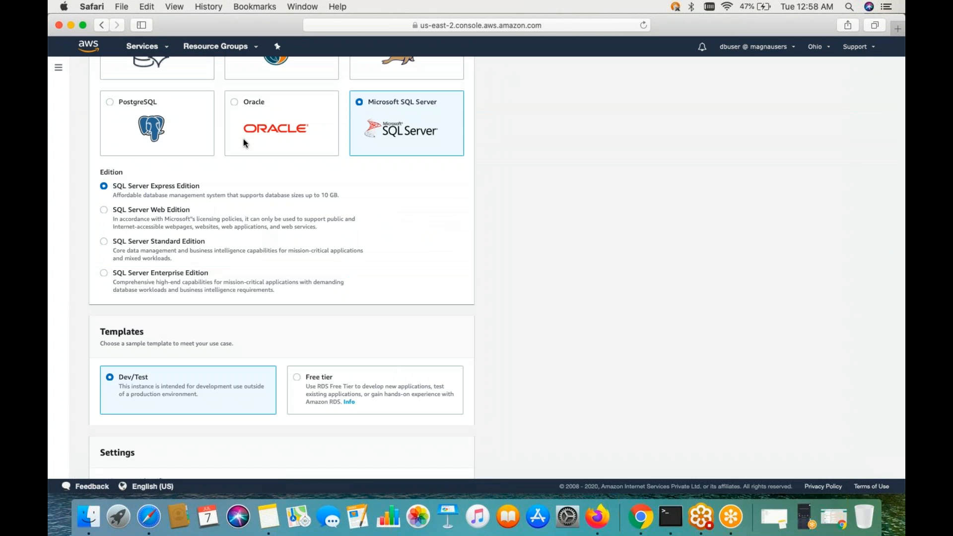
scroll(366, 311, down, 20)
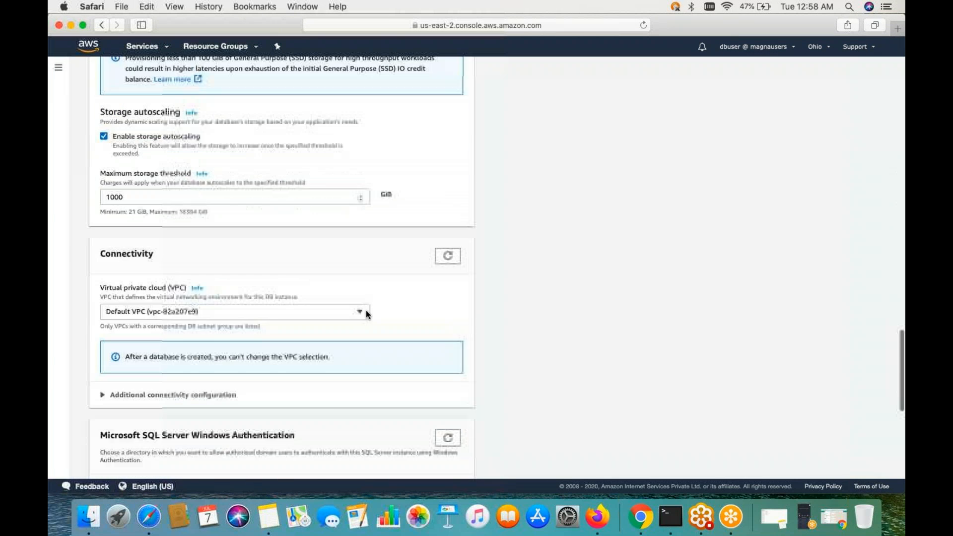
scroll(365, 310, down, 6)
click(364, 459)
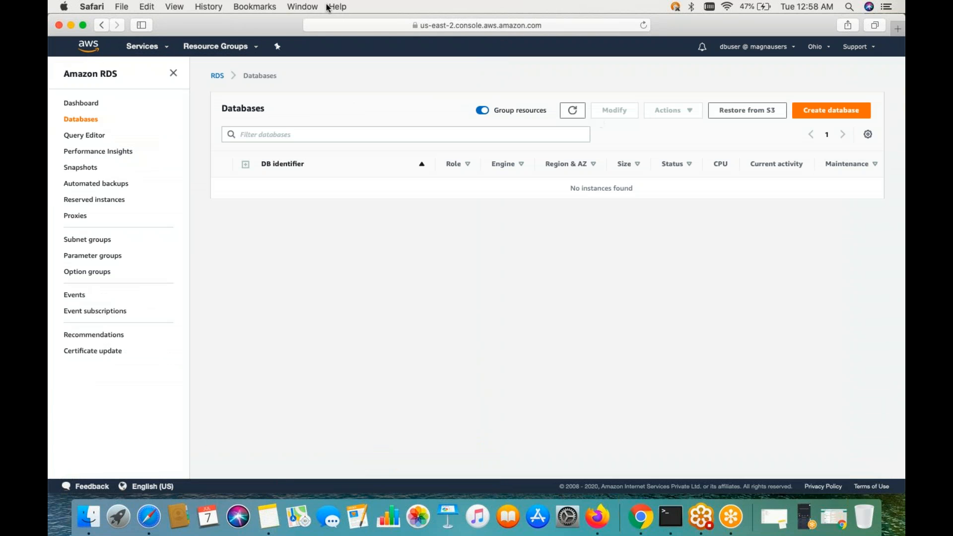
Step: Sign out of the dbuser session and open the console's IAM user sign-in page
drag(275, 25, 272, 75)
click(779, 103)
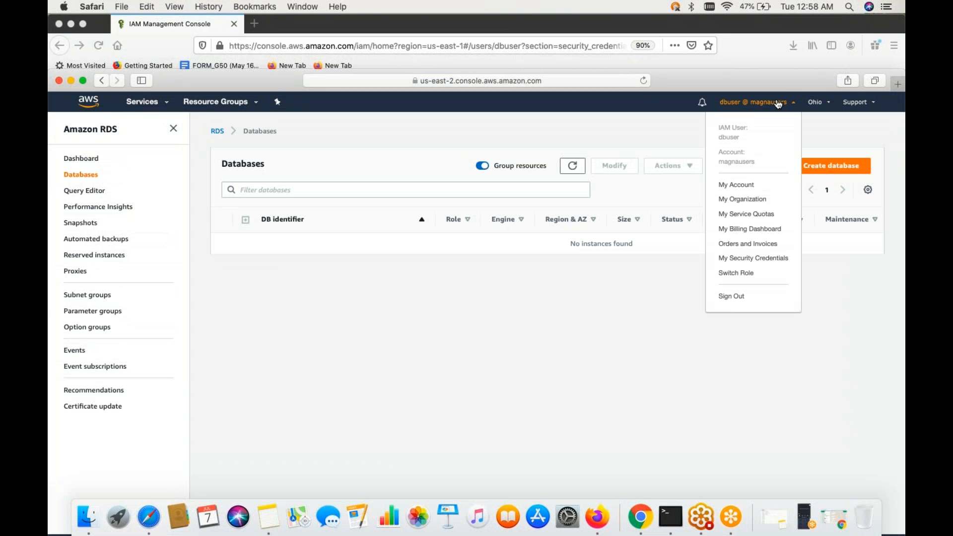
click(738, 294)
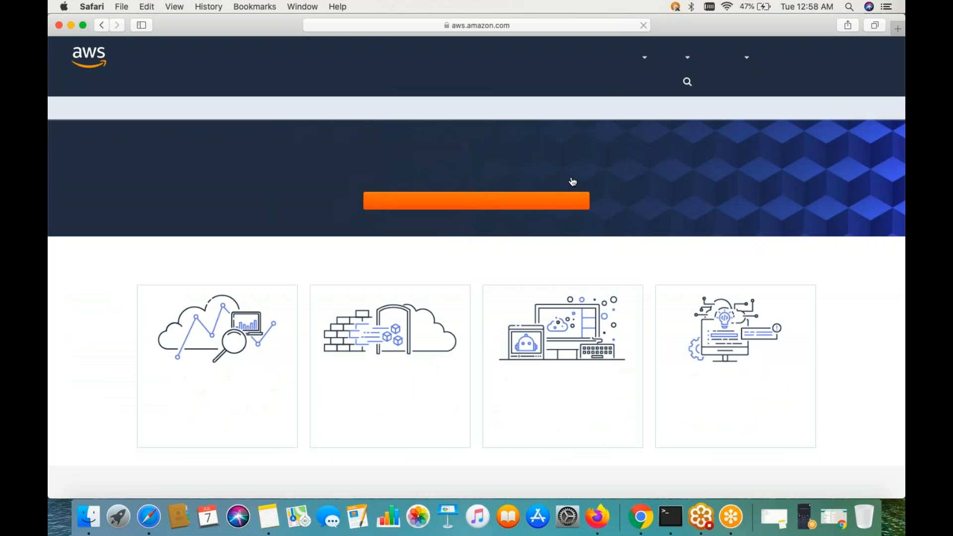
click(814, 68)
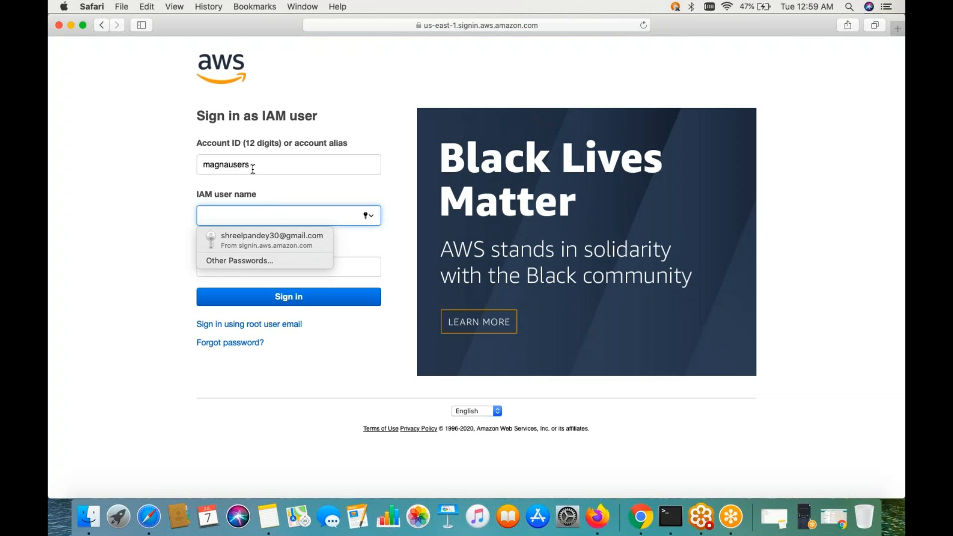
Step: Try to sign in as IAM user admins with the account password, and decline saving the password
text(admins)
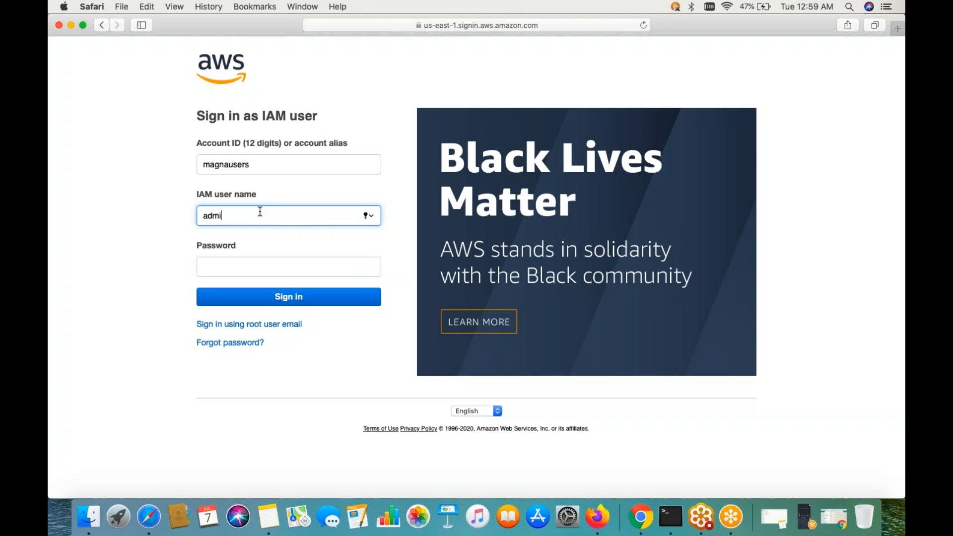
key(Tab)
text(•••••••••••)
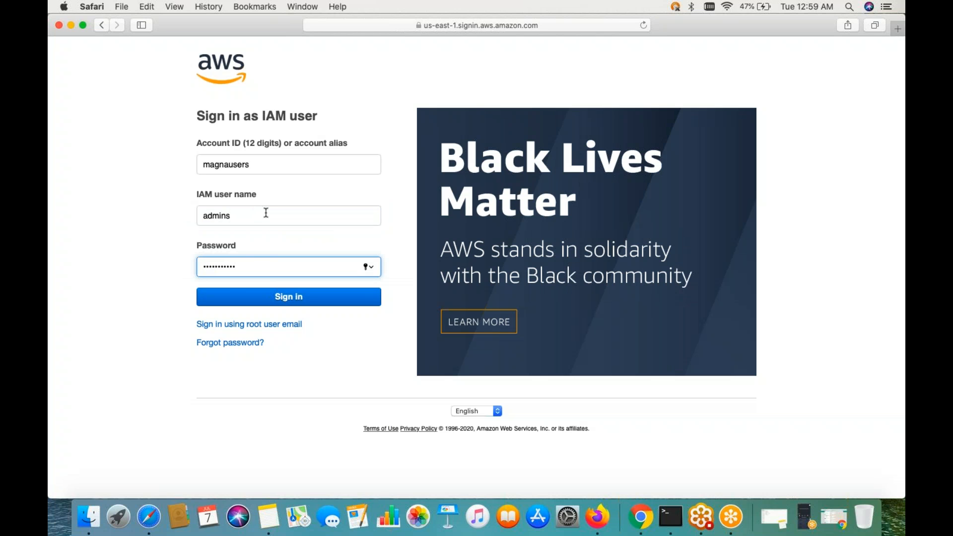
key(Return)
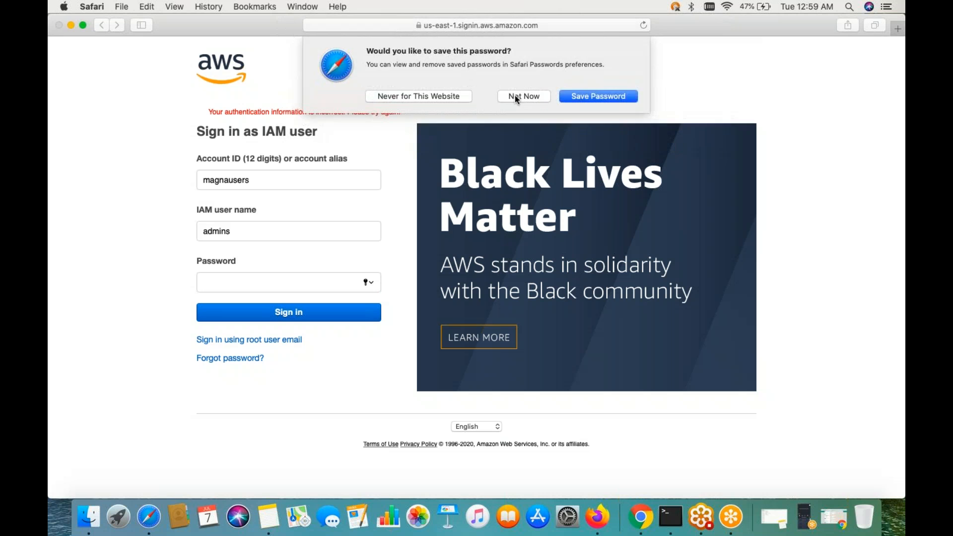
click(515, 96)
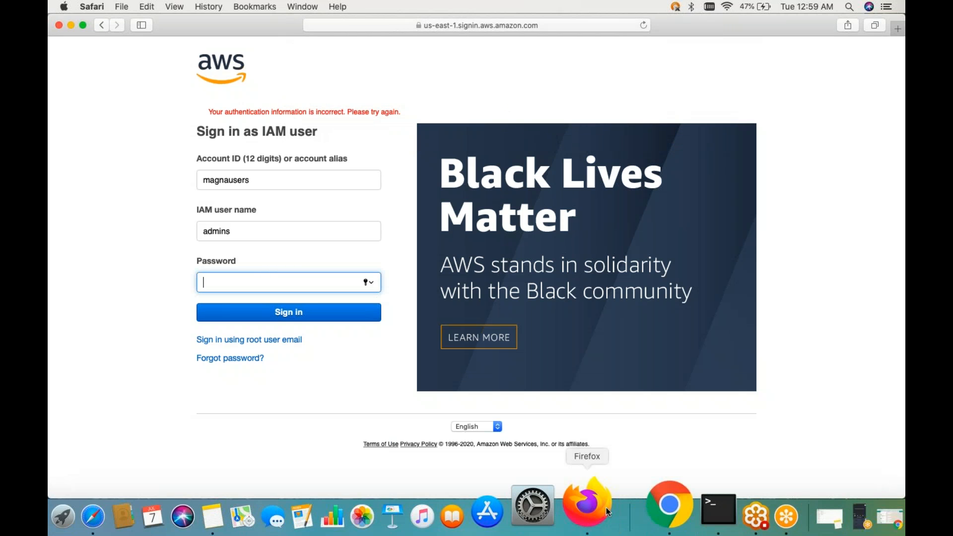
Step: Switch to the IAM console in Firefox and open the security credentials of the user admins
click(597, 516)
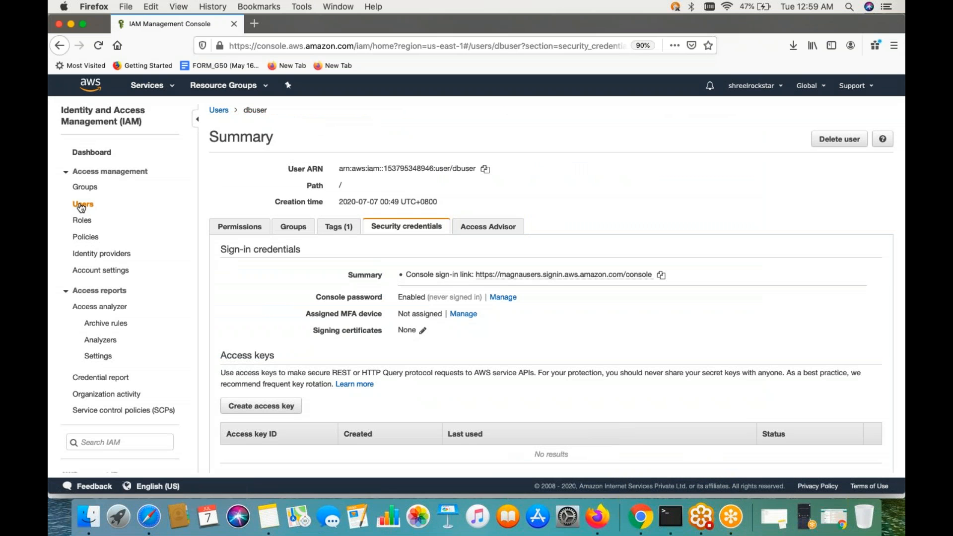
click(81, 205)
click(242, 191)
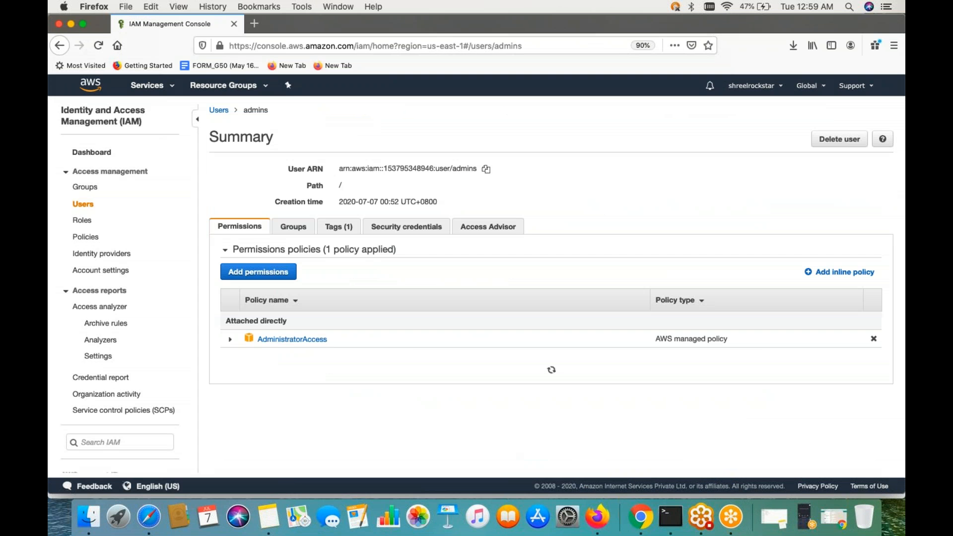
click(406, 226)
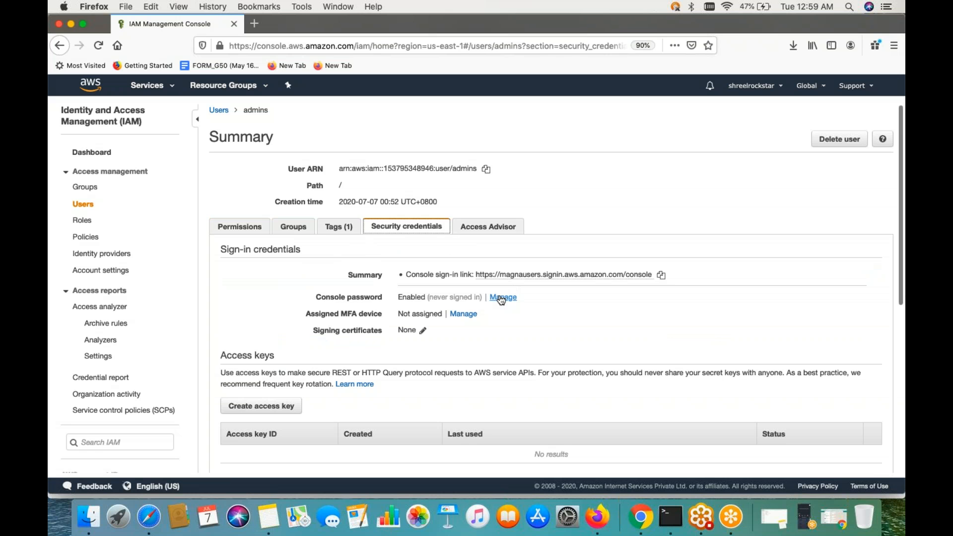
Step: Set a custom console password for admins without requiring a reset, apply it, and switch back to the Safari sign-in page
click(501, 297)
click(455, 253)
click(456, 277)
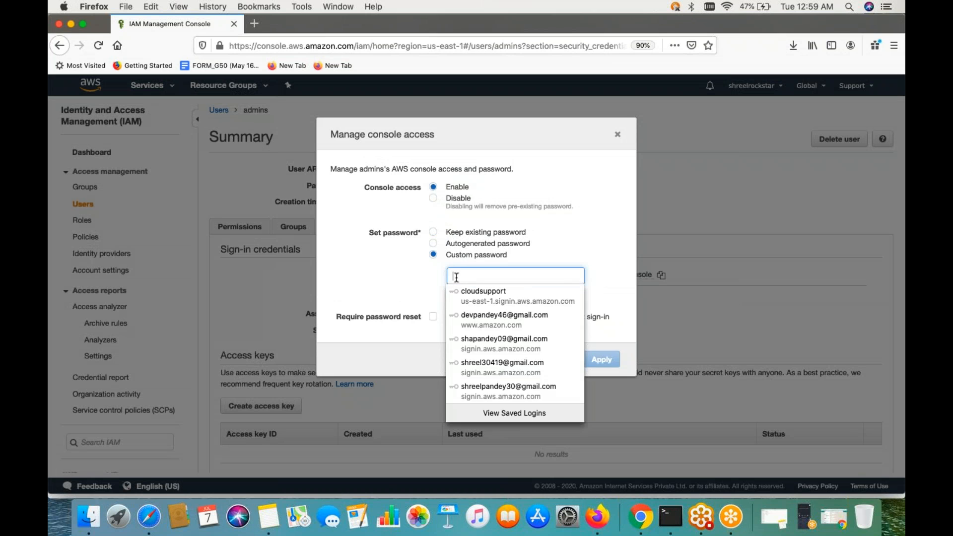
text(•••••••••••)
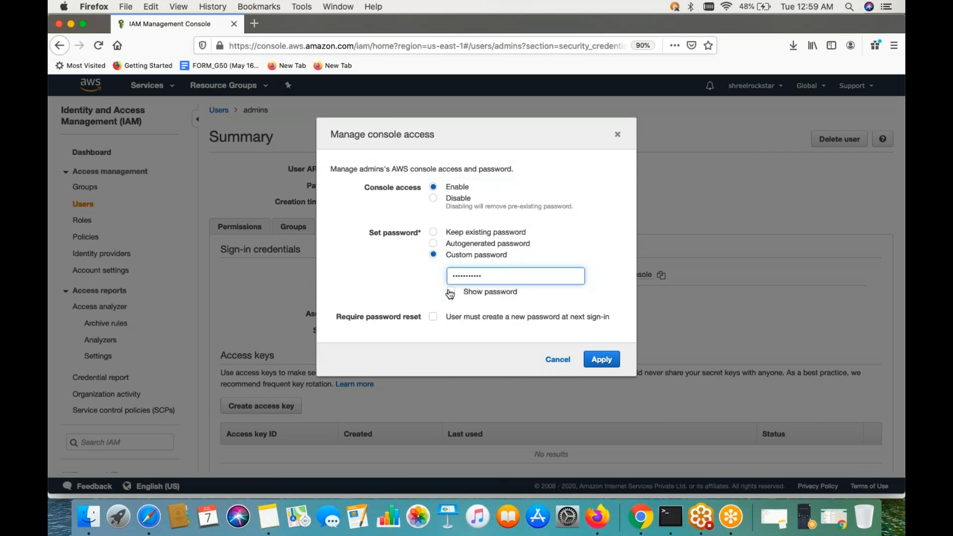
click(451, 292)
click(451, 292)
click(602, 359)
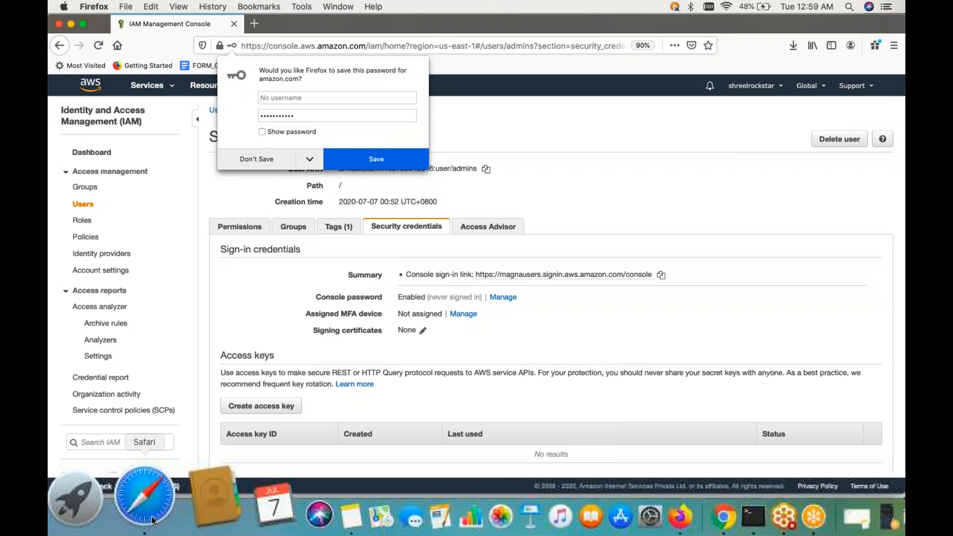
click(146, 508)
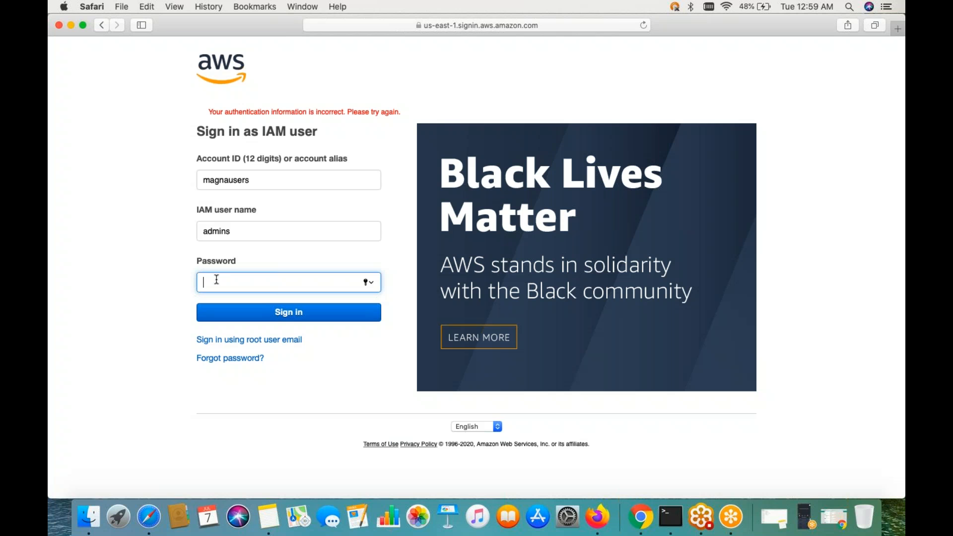
Step: Try to sign in as admins with the new account password, and dismiss the offer to save it
click(217, 280)
text(•••••••••••)
click(235, 315)
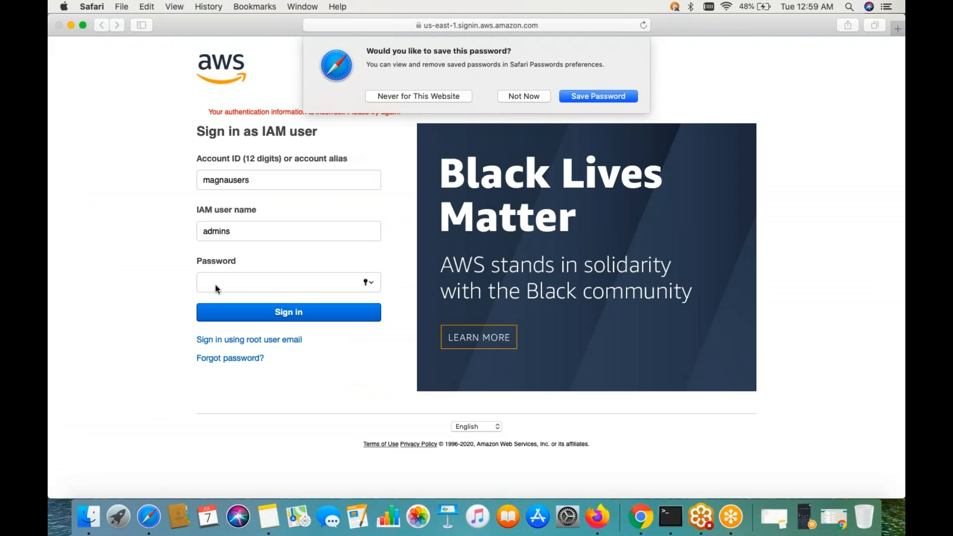
key(Escape)
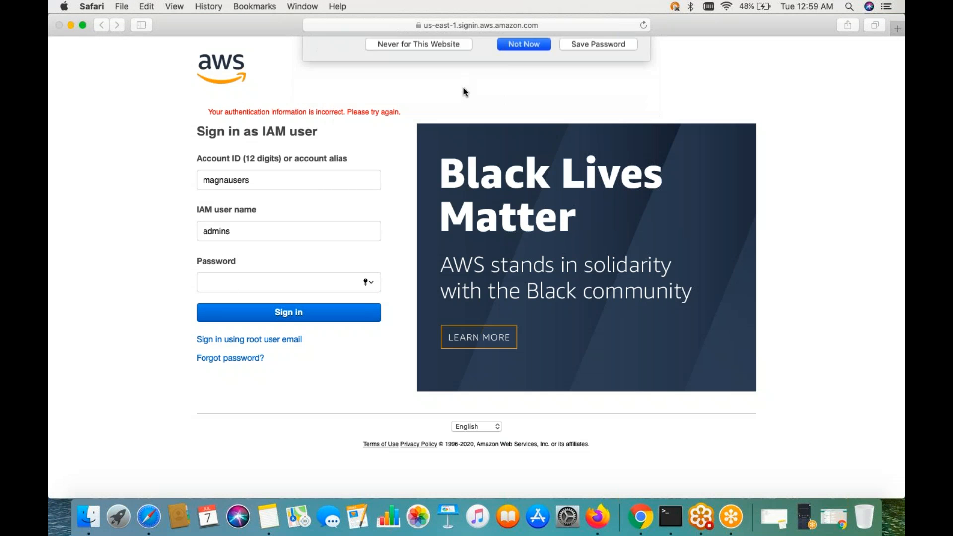
Step: Re-enter the account password to sign in as admins, and decline saving it
click(212, 284)
text(••)
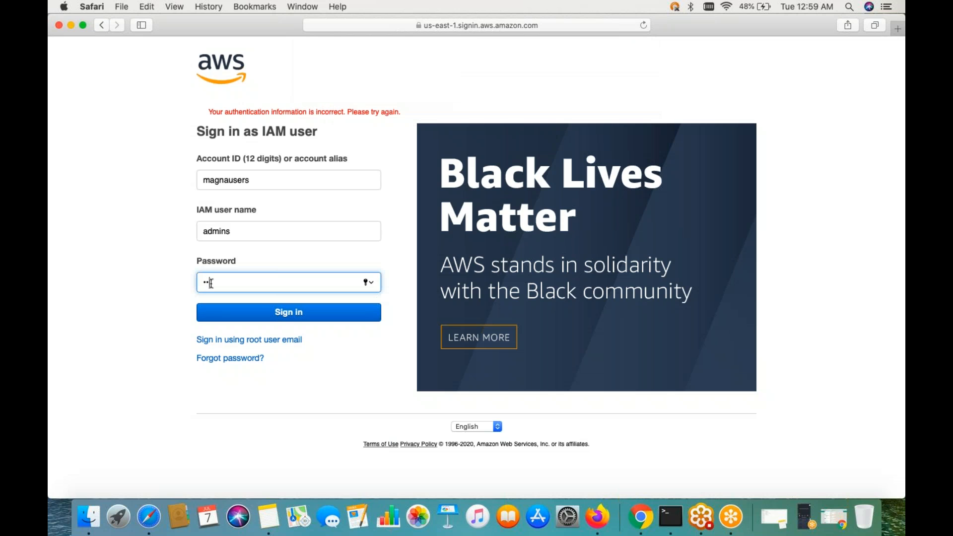
text(•••••••••)
click(216, 319)
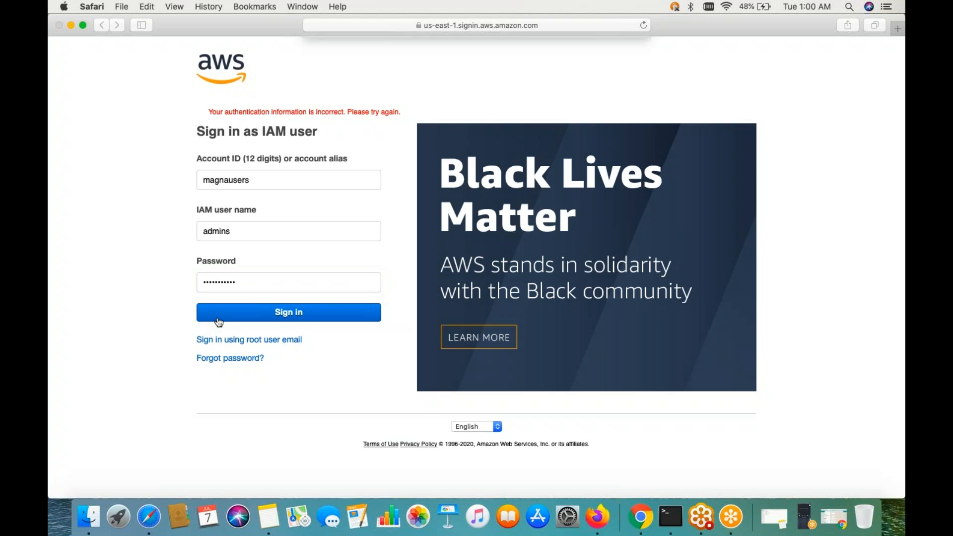
click(508, 94)
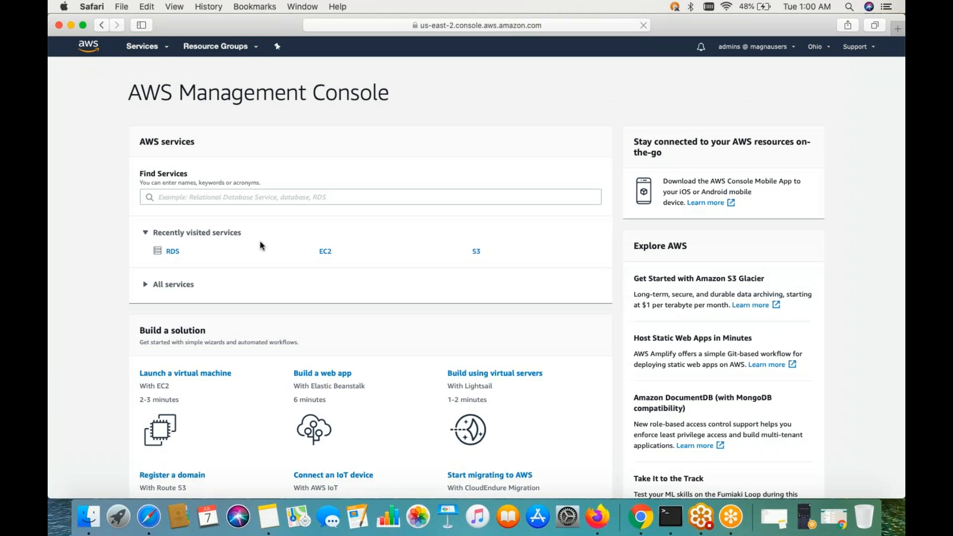
Step: Open the EC2 dashboard from the recently visited services
click(325, 252)
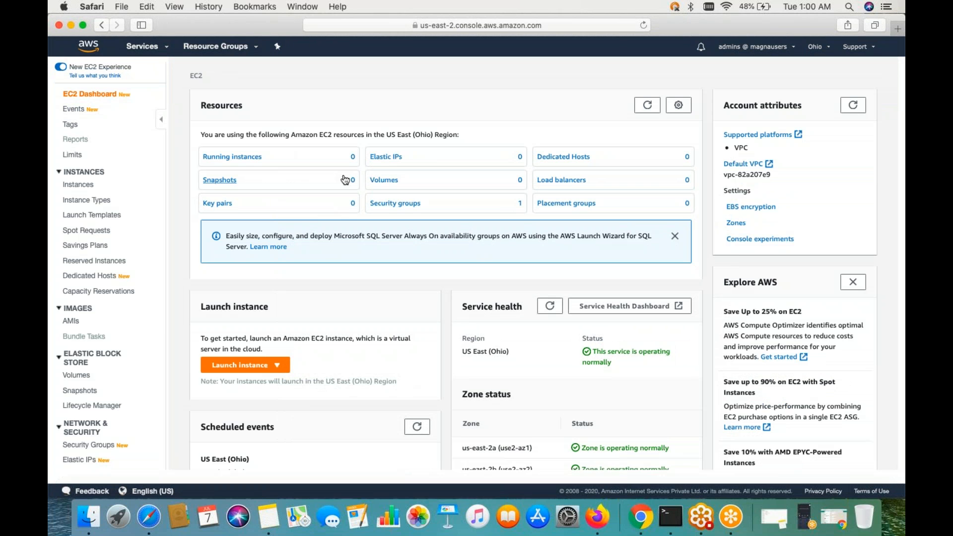
Step: Dismiss the SQL Server notice on the EC2 dashboard and sign the admins user out of the console
click(675, 237)
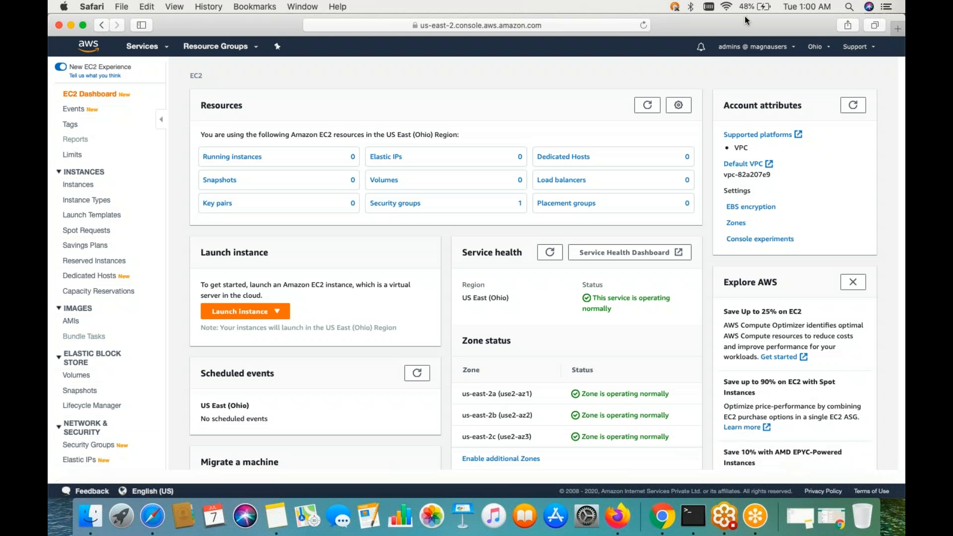
click(782, 22)
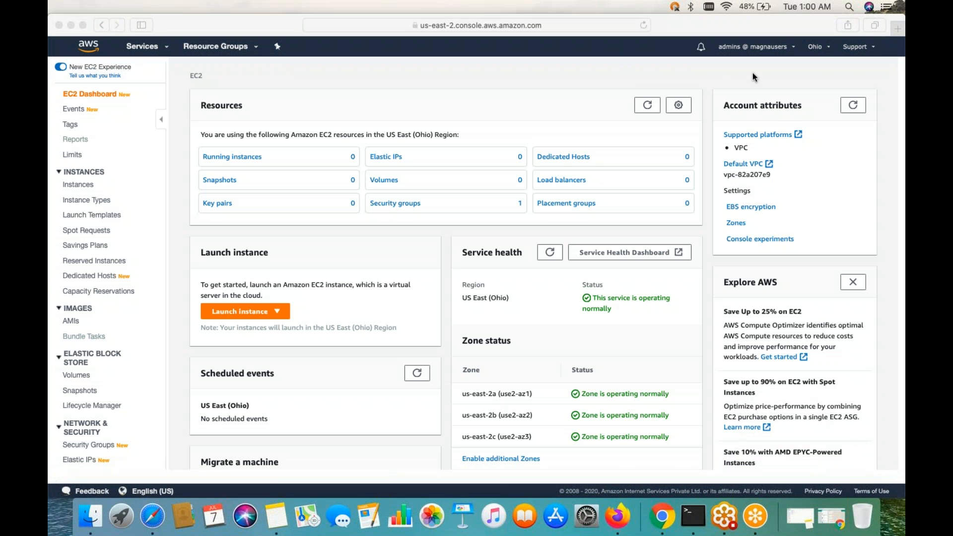
click(776, 47)
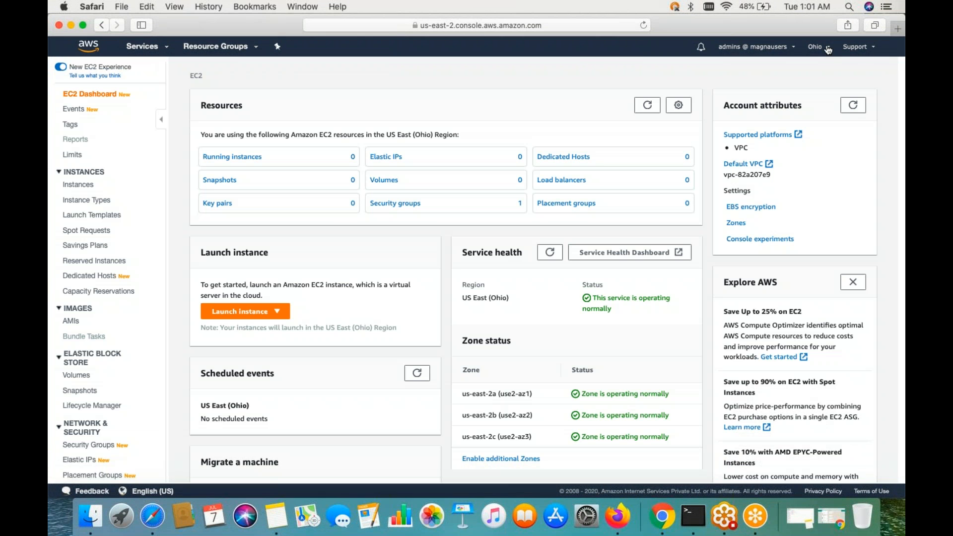
click(771, 48)
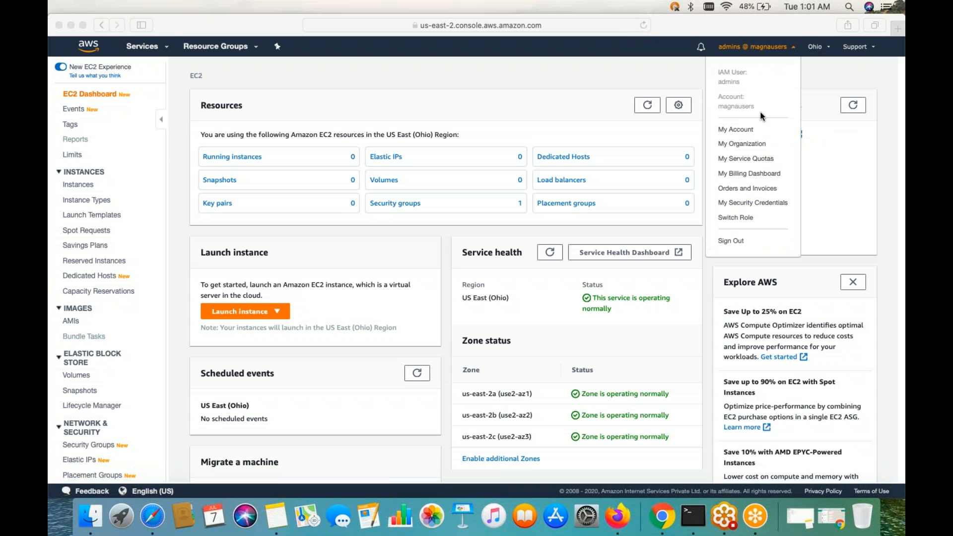
click(733, 240)
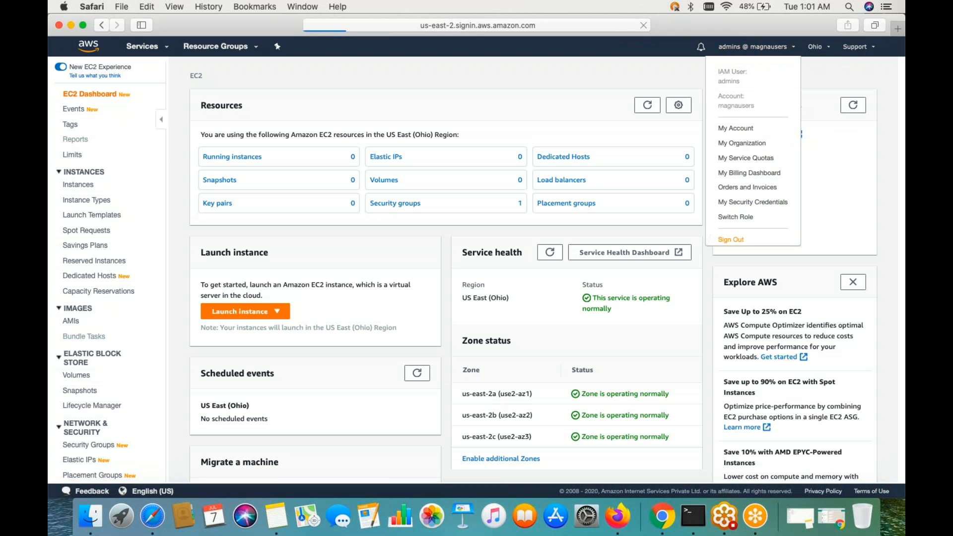
Step: Switch to Firefox, show the list of IAM roles, and dismiss the introductory information about roles
click(621, 502)
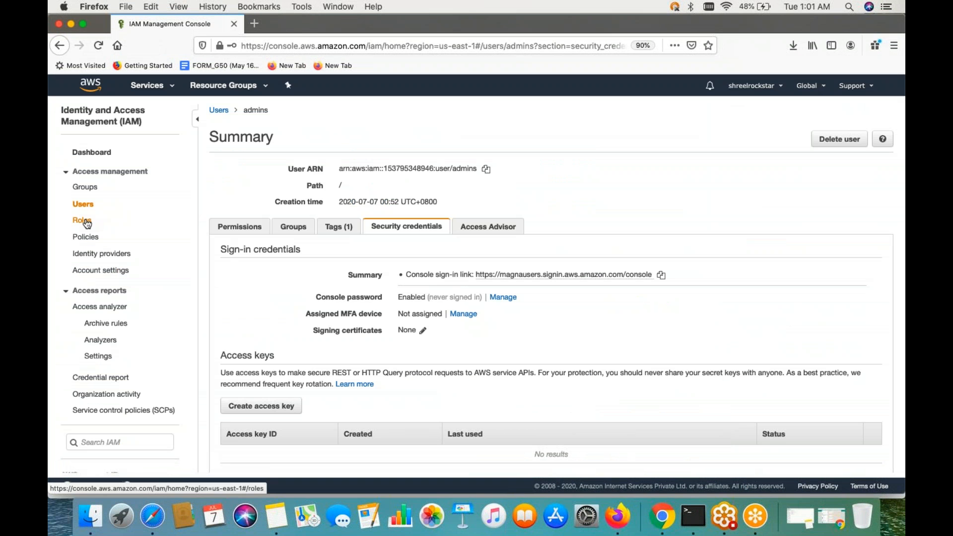
click(82, 220)
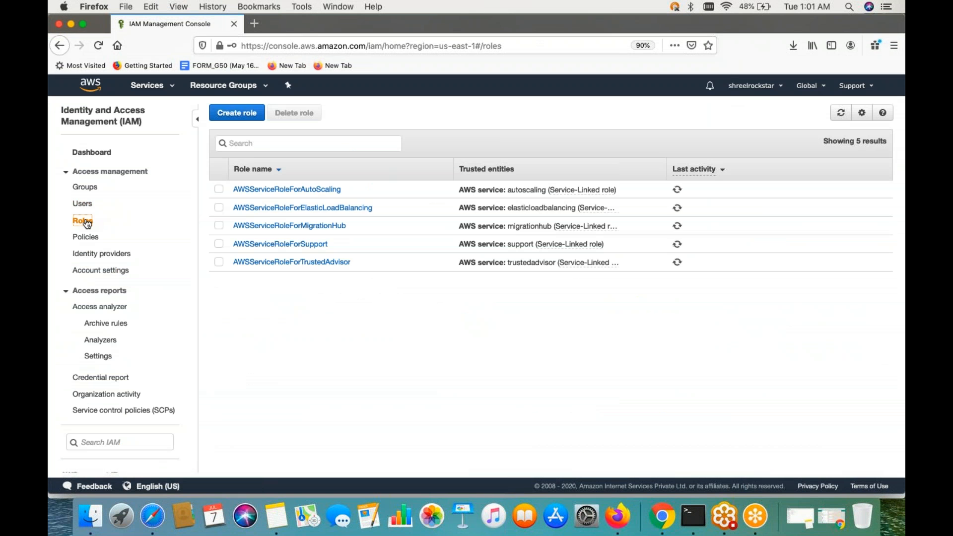
scroll(731, 285, down, 5)
scroll(732, 285, up, 5)
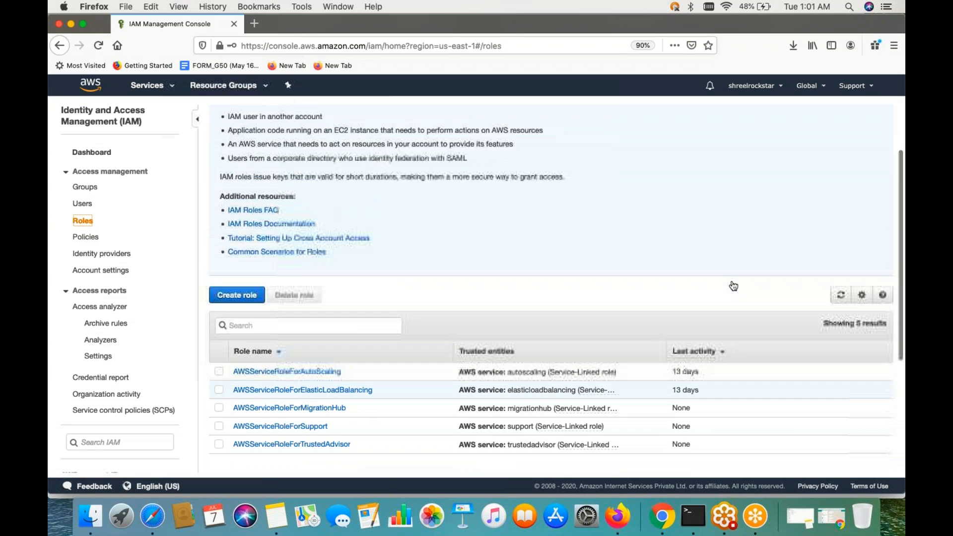
click(885, 144)
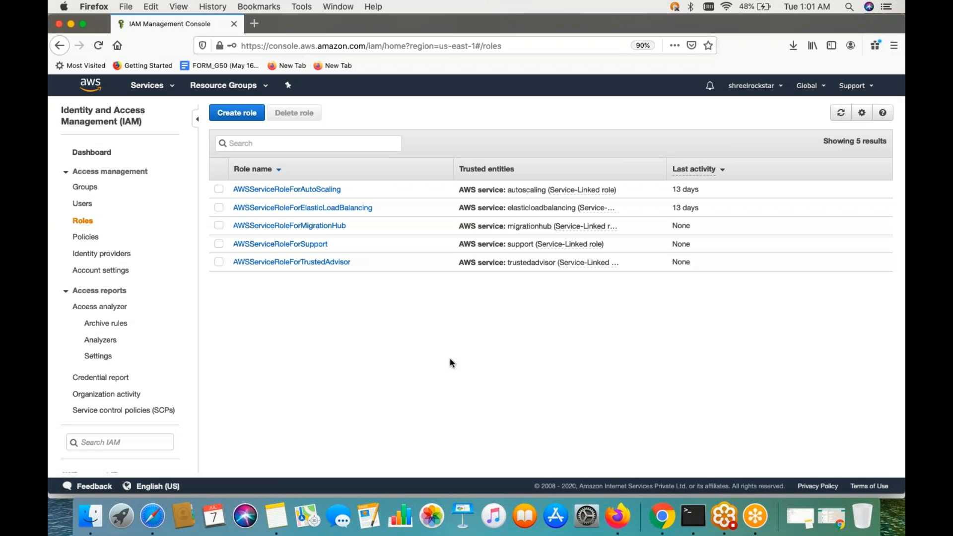
Step: Open the AdministratorAccess policy, examine the version, effect, action and resource entries in its JSON, and return to the policy list
click(82, 237)
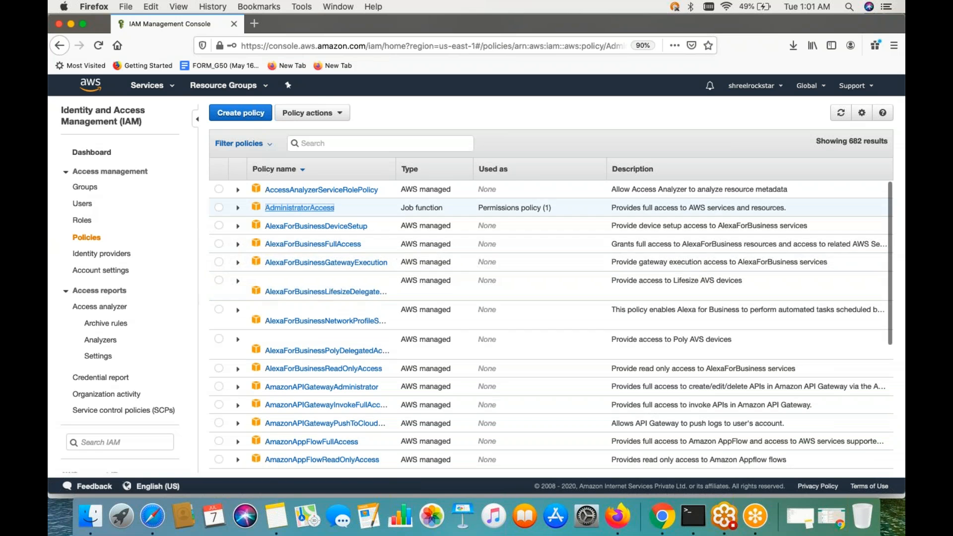
click(285, 207)
click(320, 221)
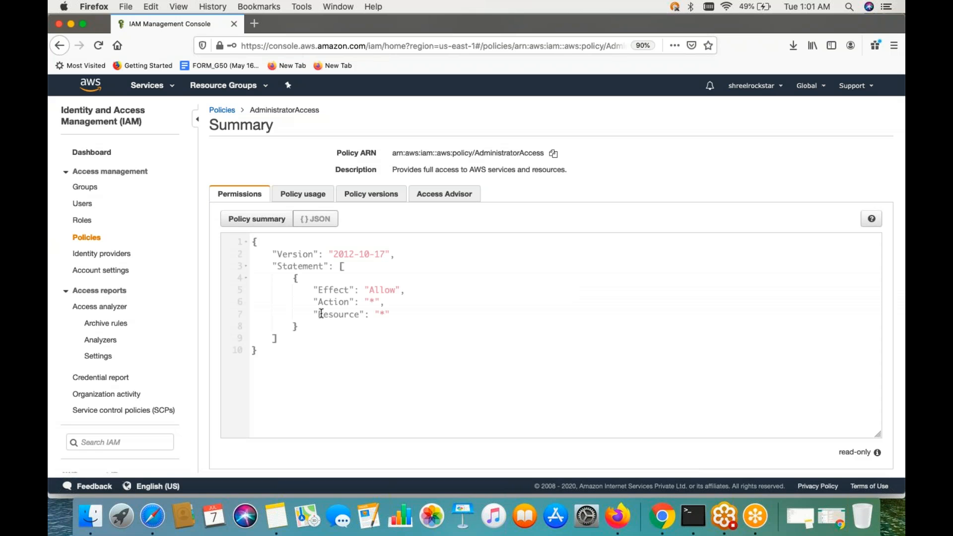
drag(283, 251, 395, 265)
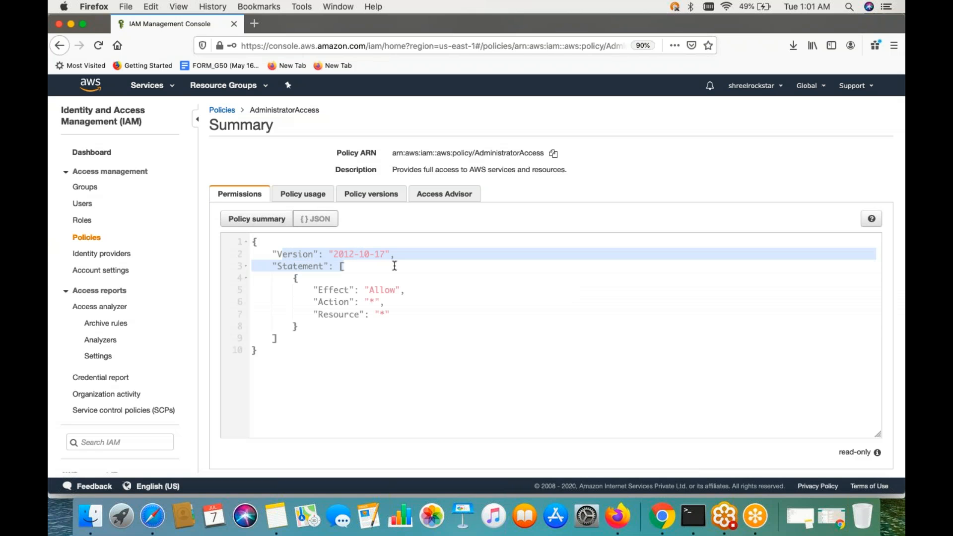
drag(336, 288, 398, 287)
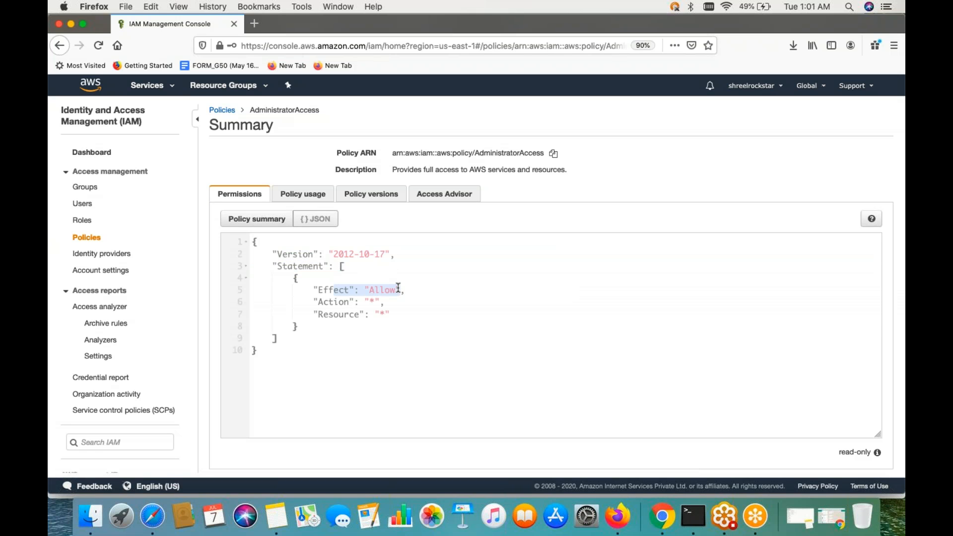
click(382, 318)
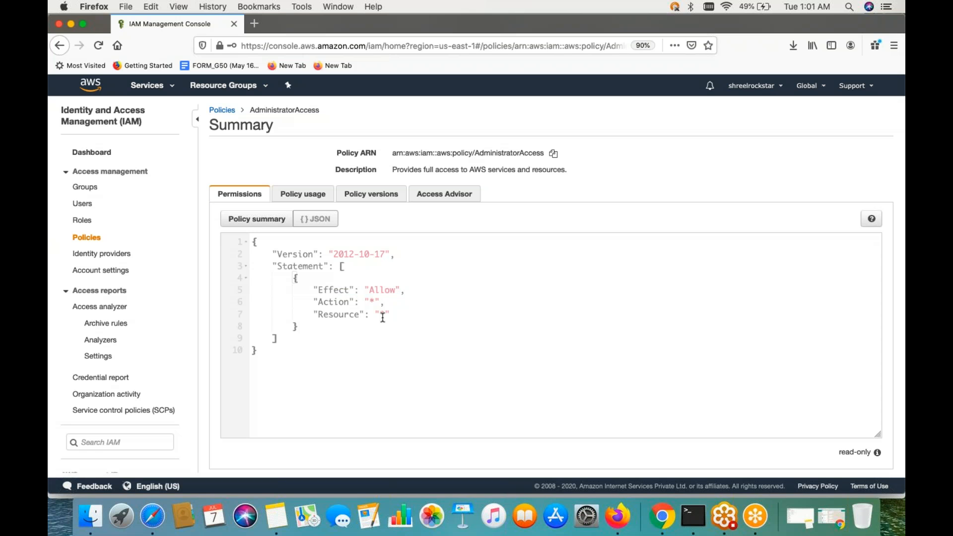
click(86, 238)
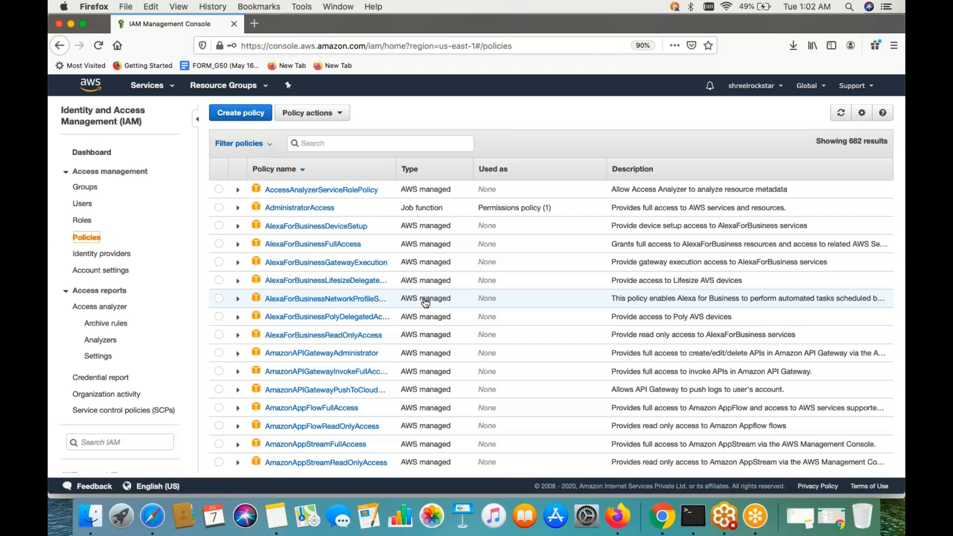
Step: Start creating a new IAM role from the roles list and select EC2 as its common use case
click(97, 224)
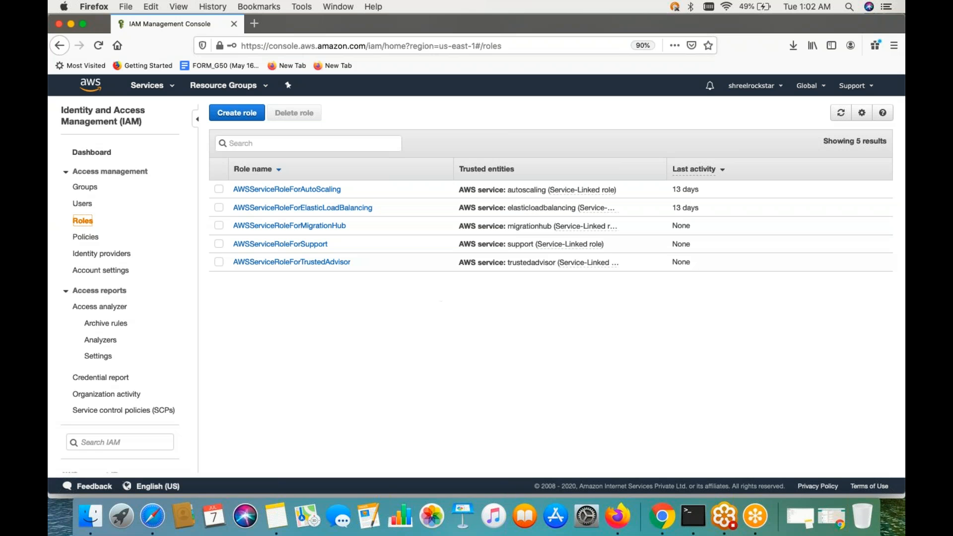
click(251, 113)
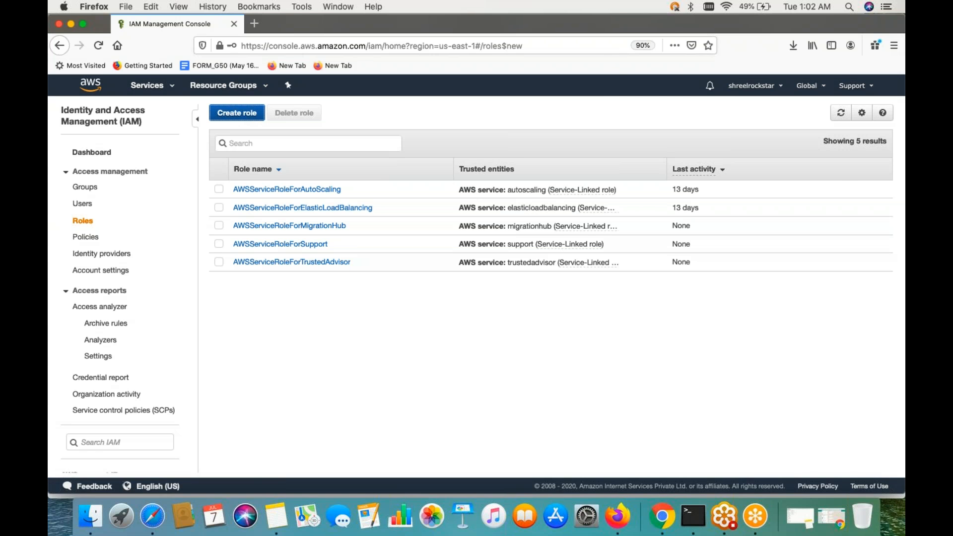
scroll(204, 316, down, 3)
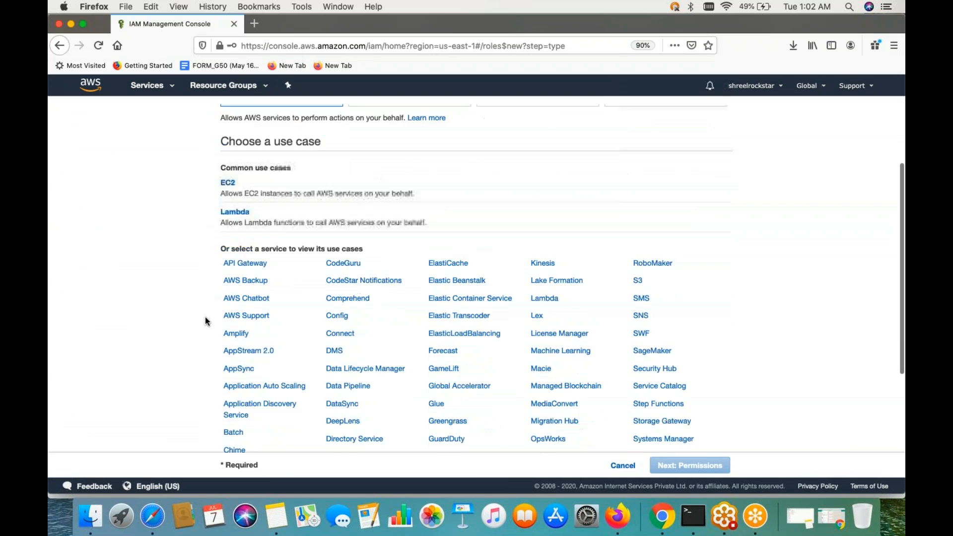
scroll(207, 321, down, 1)
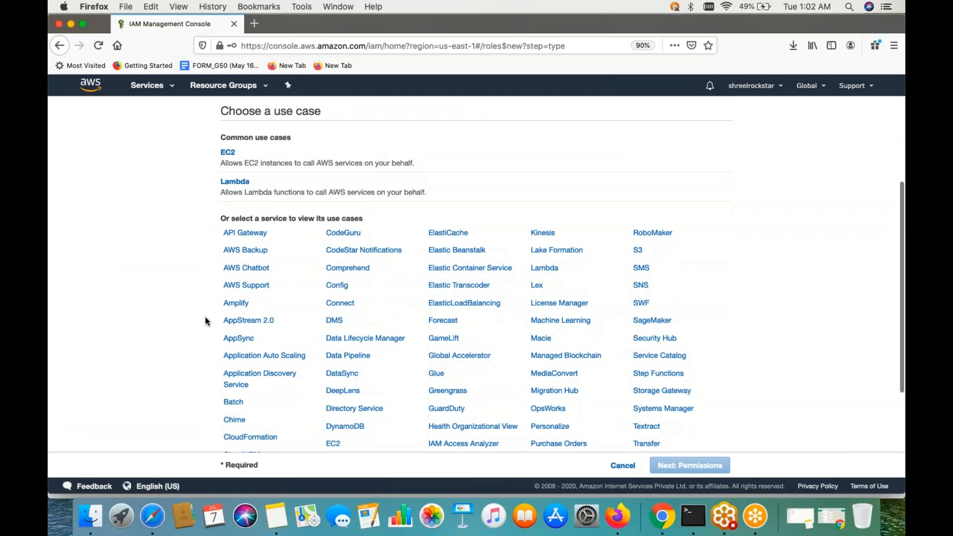
click(237, 150)
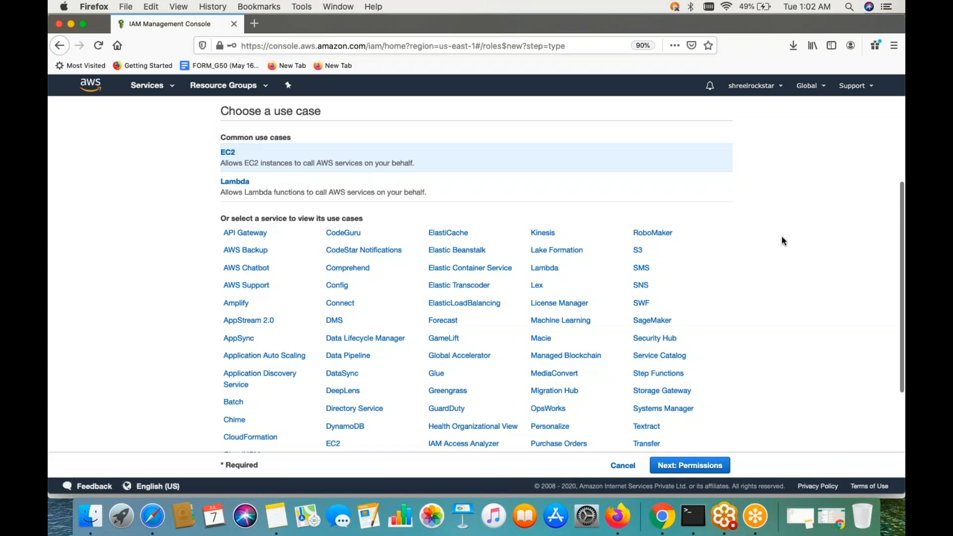
Step: Change the role's service to S3, select the S3 use case, and continue to the permissions policies
scroll(782, 236, down, 5)
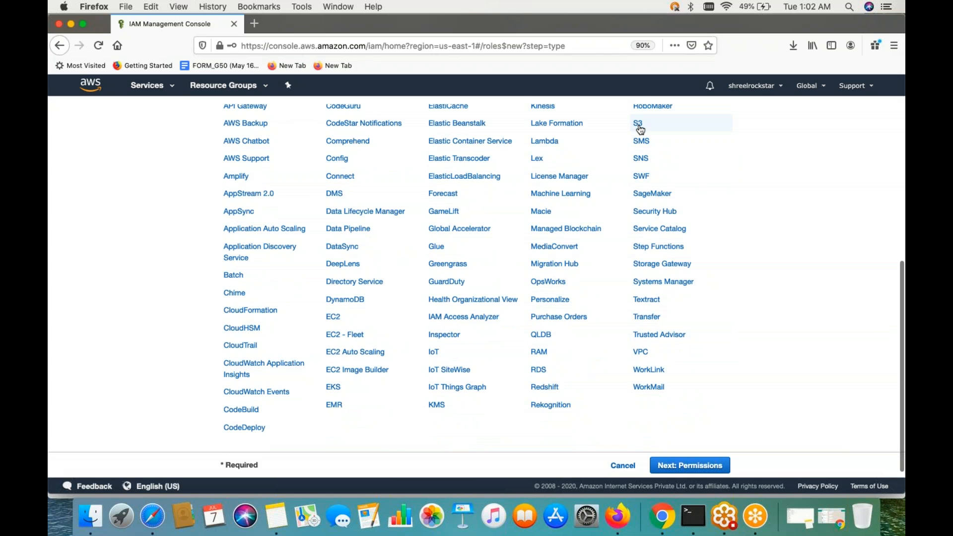
click(641, 125)
scroll(477, 233, up, 10)
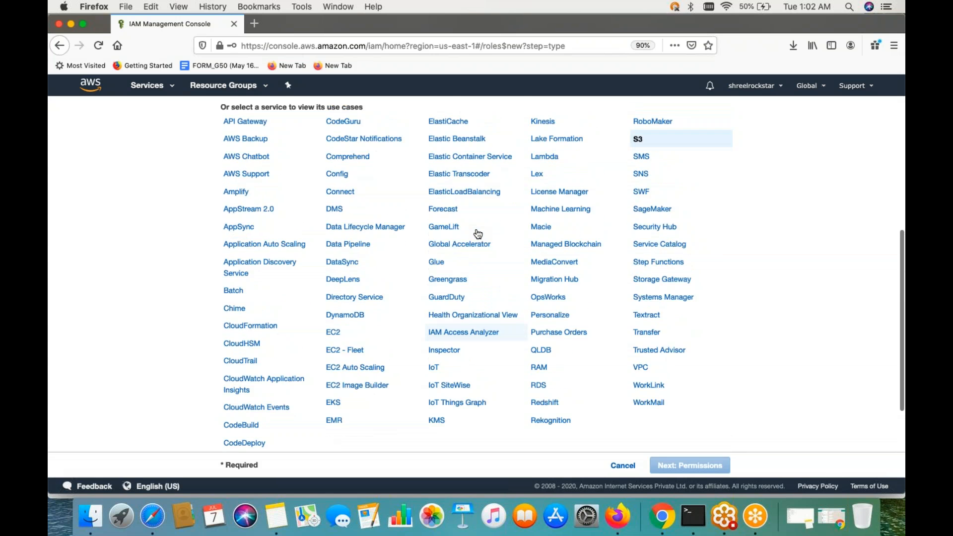
scroll(157, 310, down, 12)
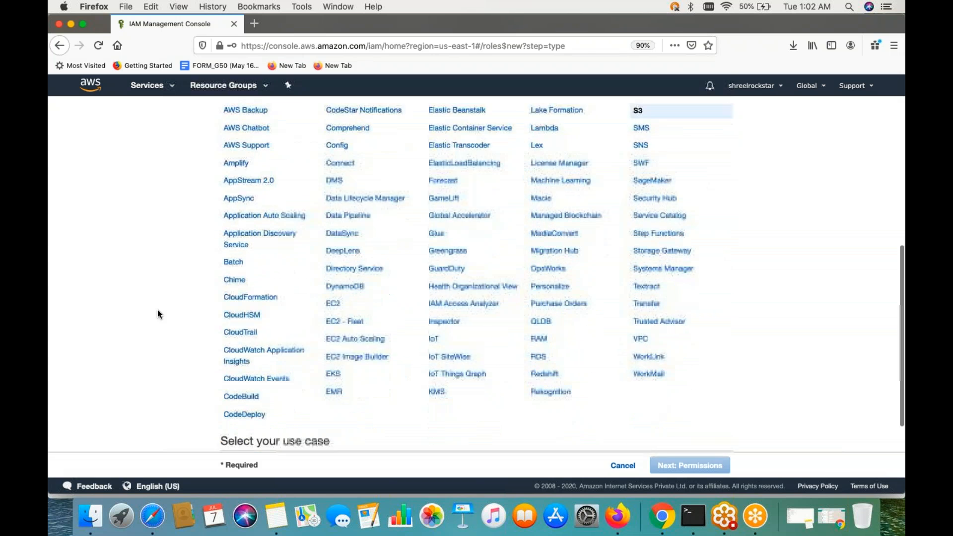
click(802, 522)
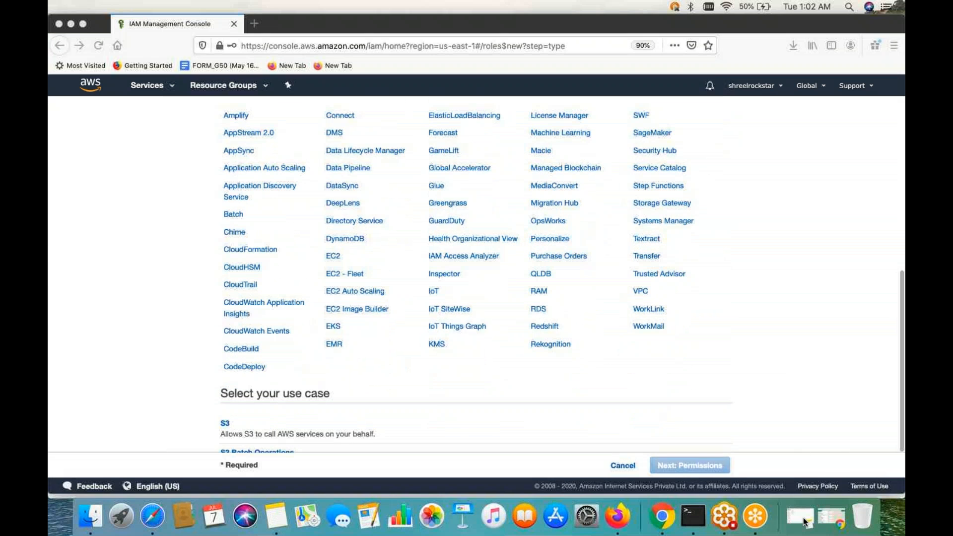
scroll(772, 415, down, 2)
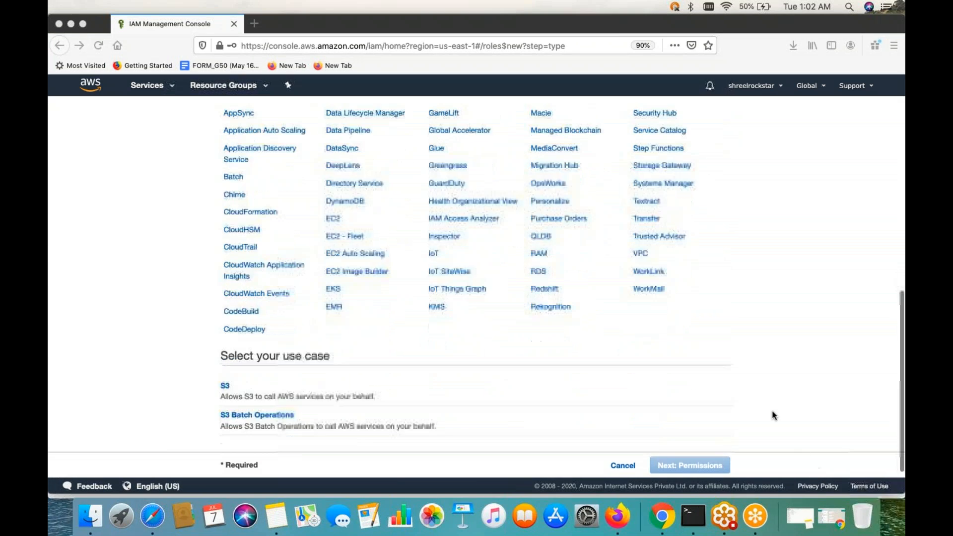
click(660, 464)
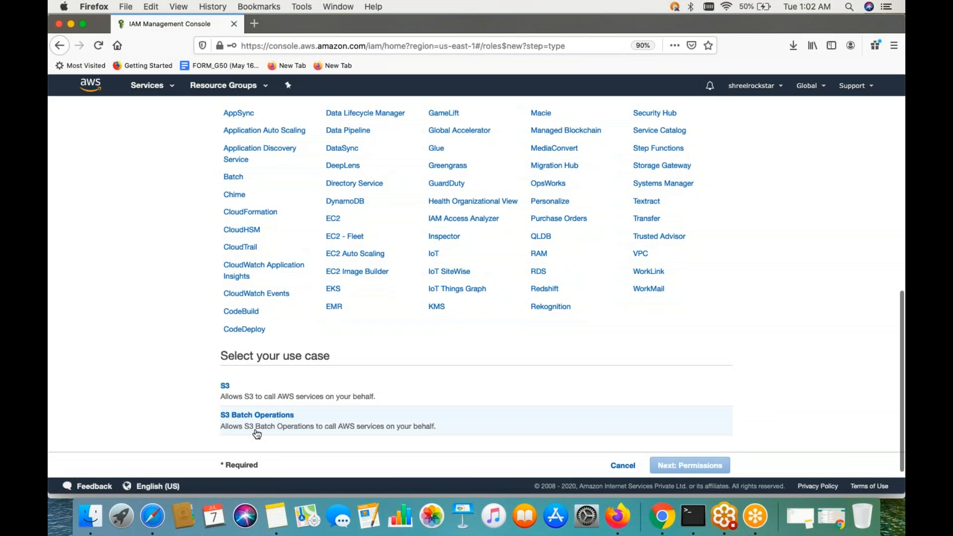
click(250, 389)
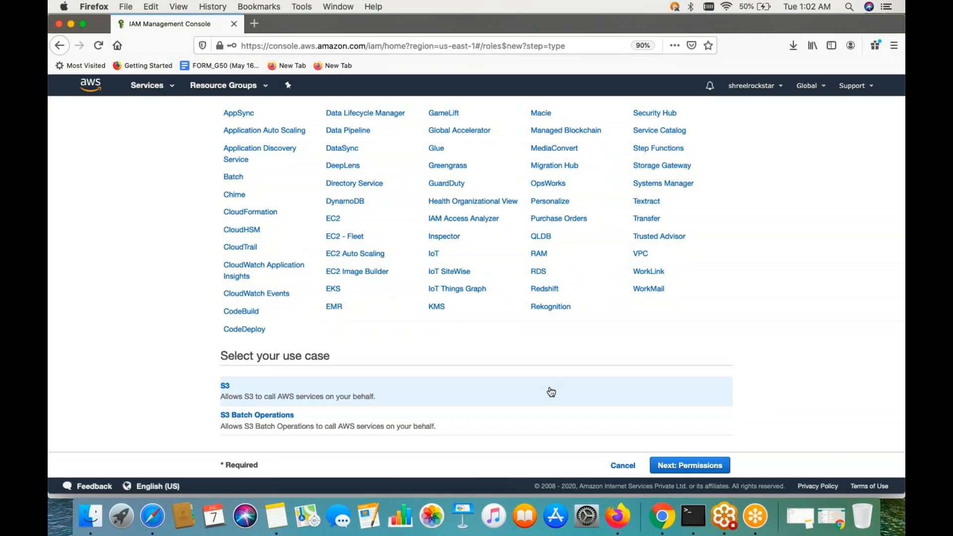
click(682, 466)
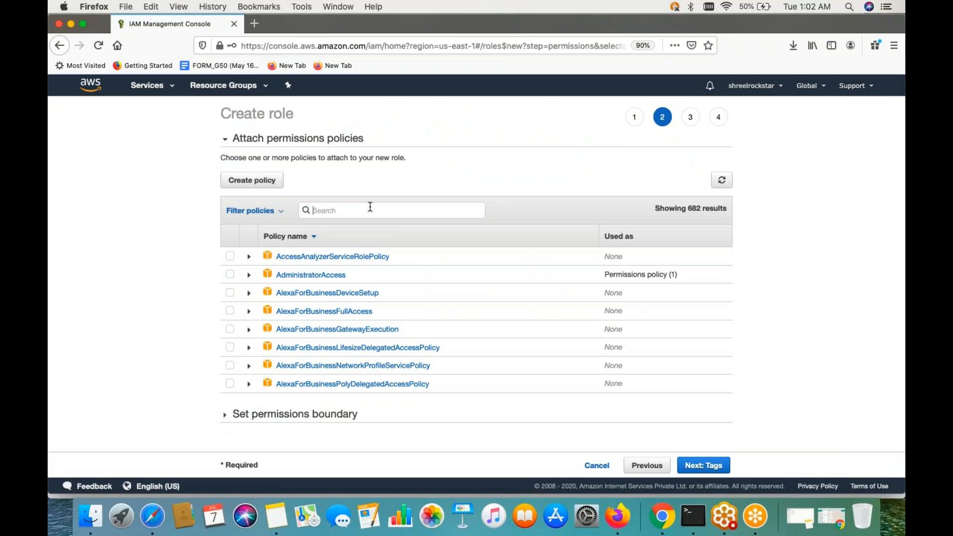
Step: Search the policies for s3, attach AmazonS3FullAccess to the role, and continue to the tags
text(s3)
click(230, 276)
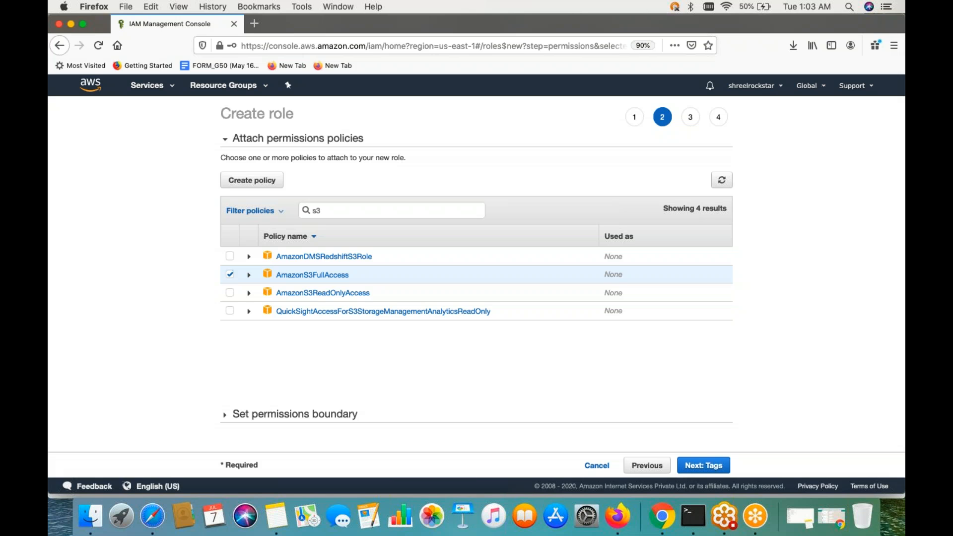
click(702, 467)
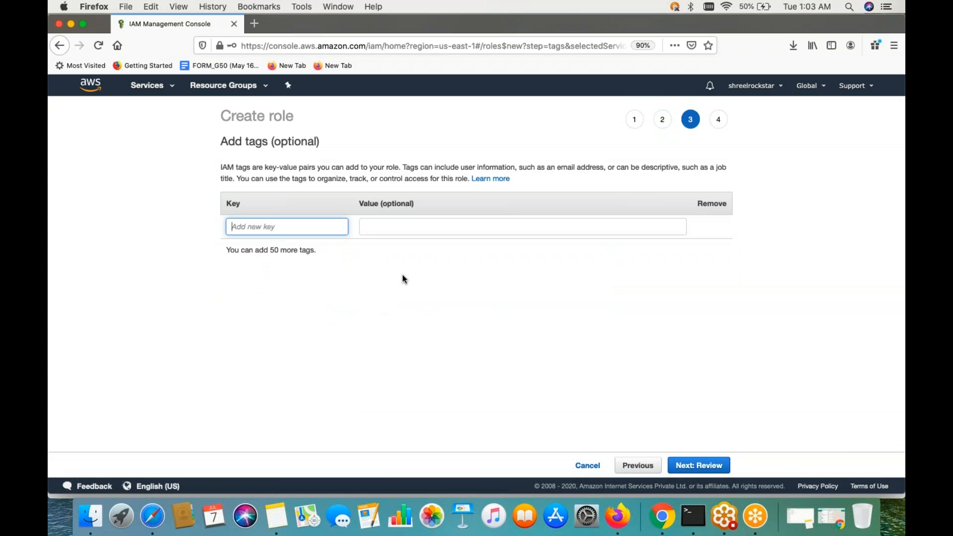
Step: Add a tag to the role with key Name and value ec2, and continue to the review
text(Name)
key(Tab)
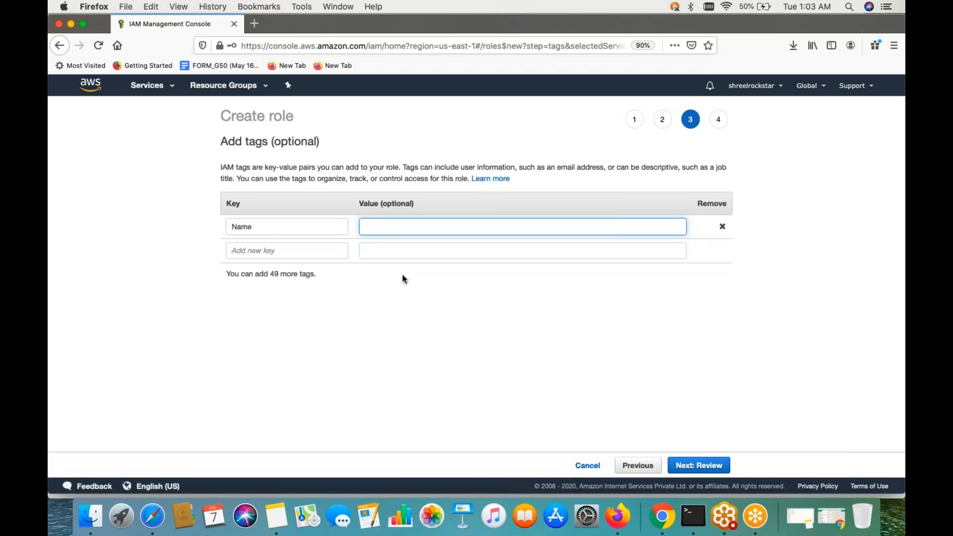
text(ec2)
click(700, 466)
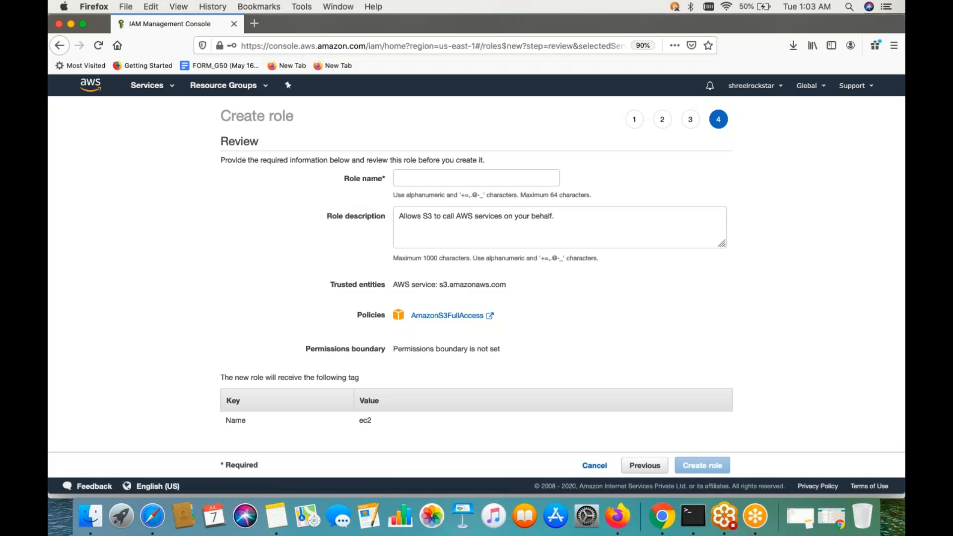
Step: Name the role ec2tos3 and create it
click(429, 178)
text(ec2)
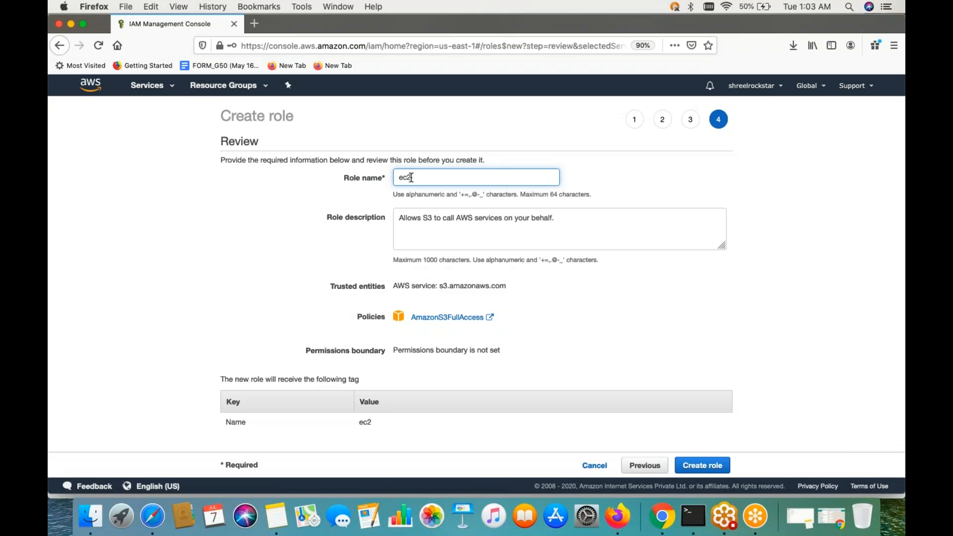
text(tos3)
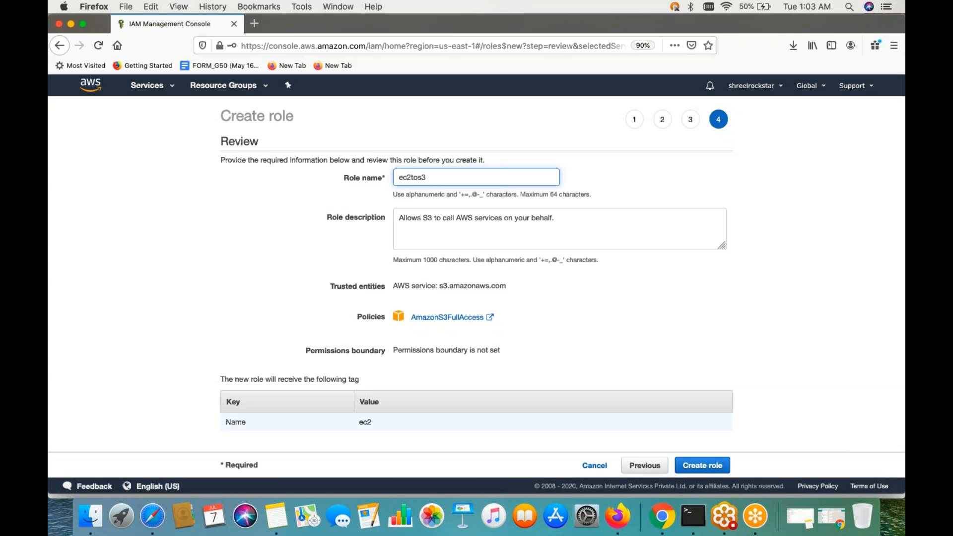
click(702, 465)
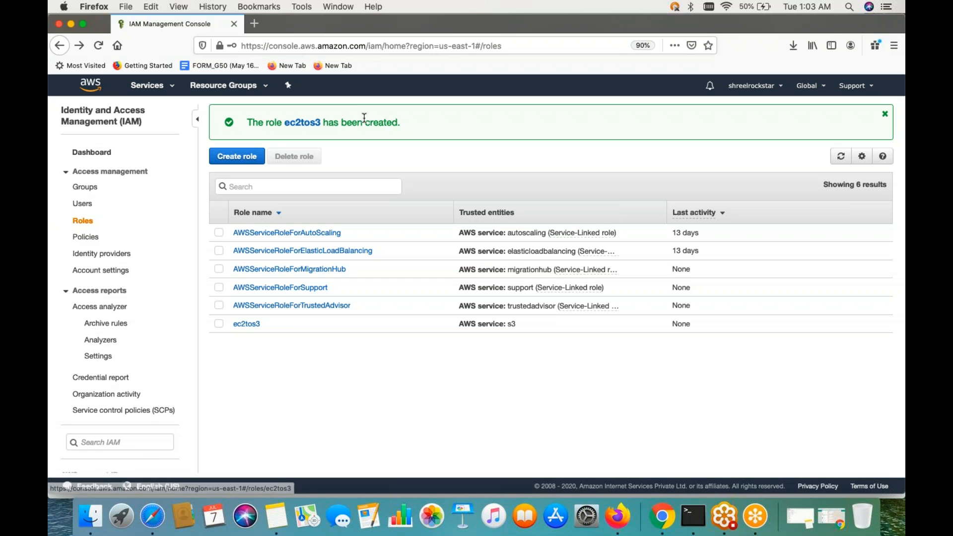
Step: Open the ec2tos3 role and examine its permissions and the trusted entities that can assume it
click(318, 124)
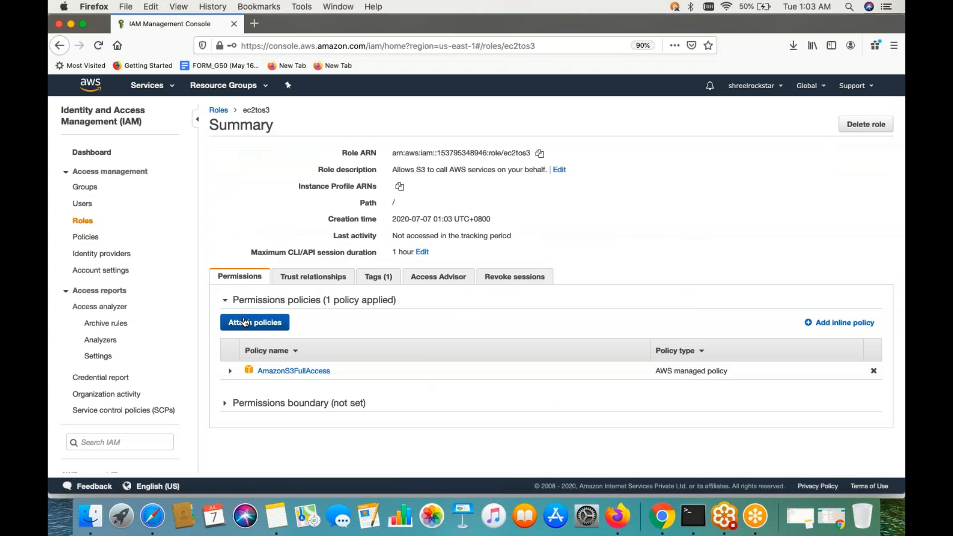
click(314, 276)
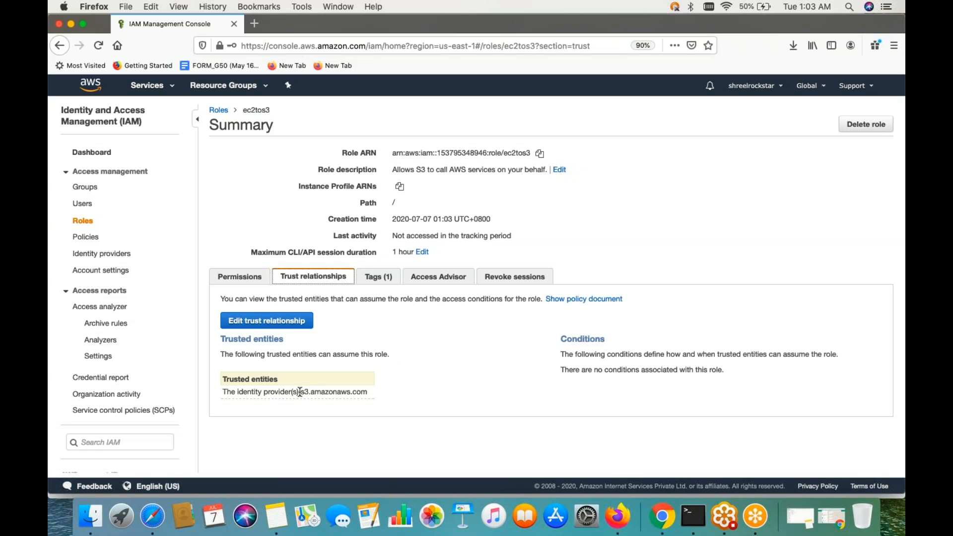
drag(300, 391, 374, 394)
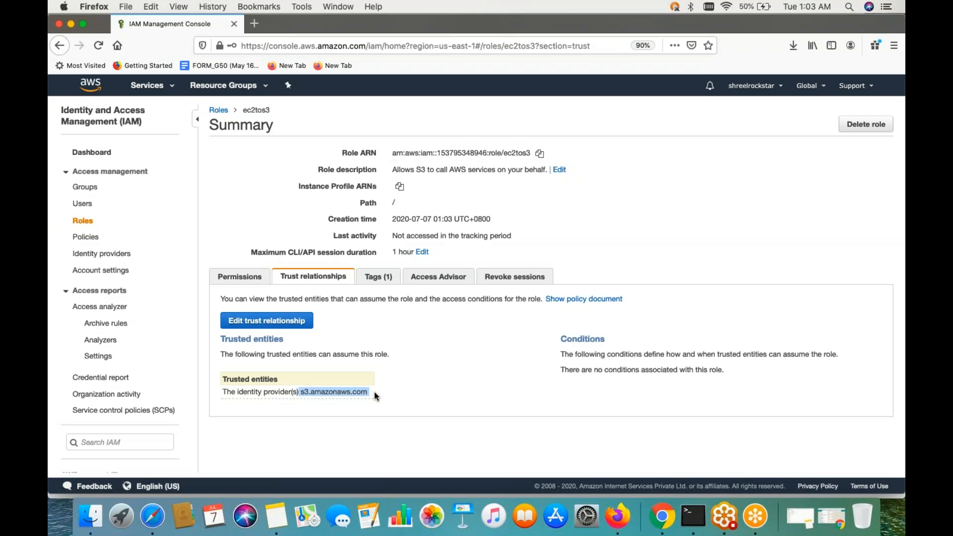
click(375, 391)
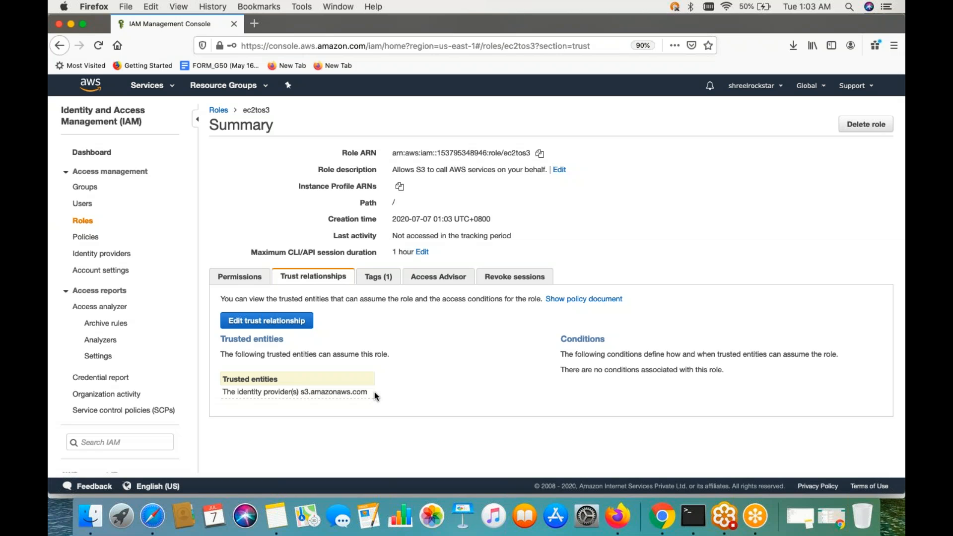
Step: Edit the role's trust relationship so the principal service is ec2.amazonaws.com, update the trust policy, and return to the role's permissions
click(290, 323)
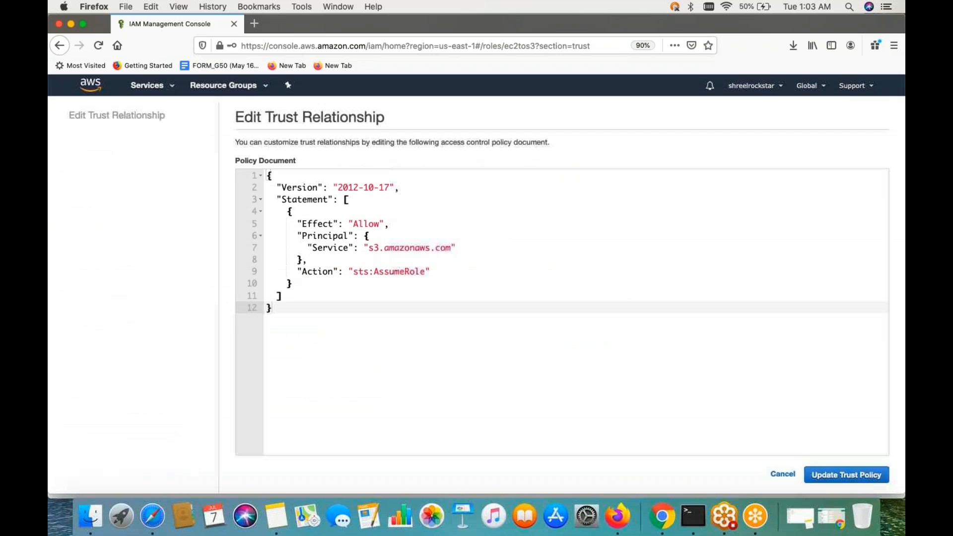
click(379, 247)
key(BackSpace)
key(BackSpace)
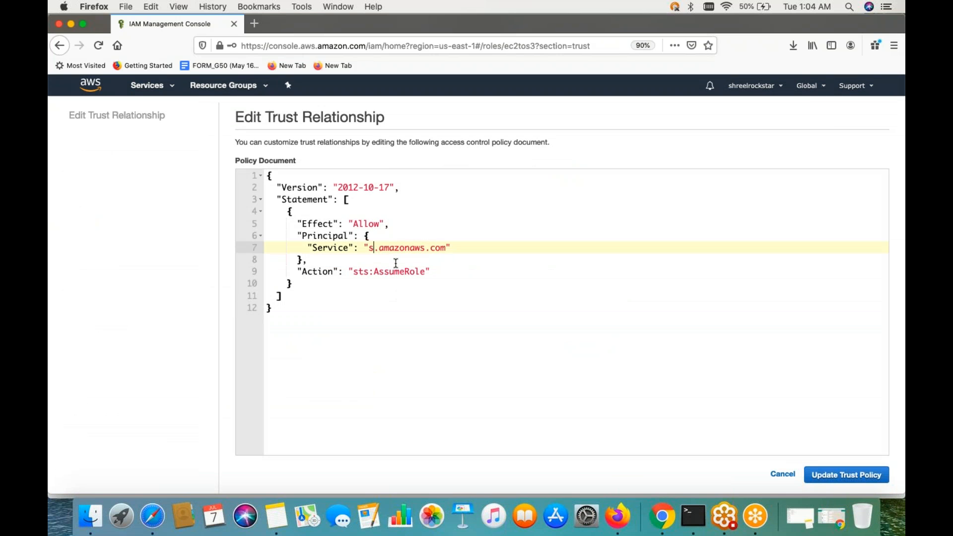
text(ec2)
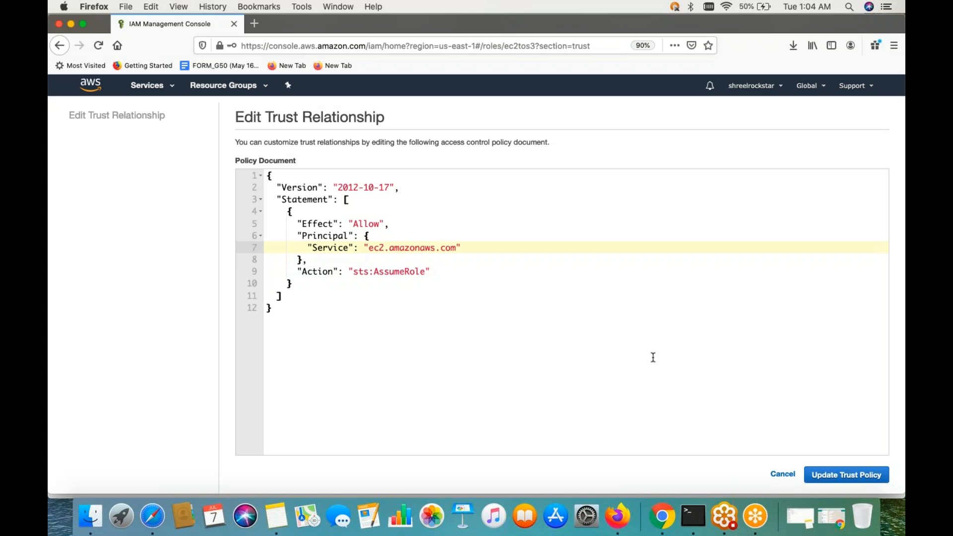
click(849, 475)
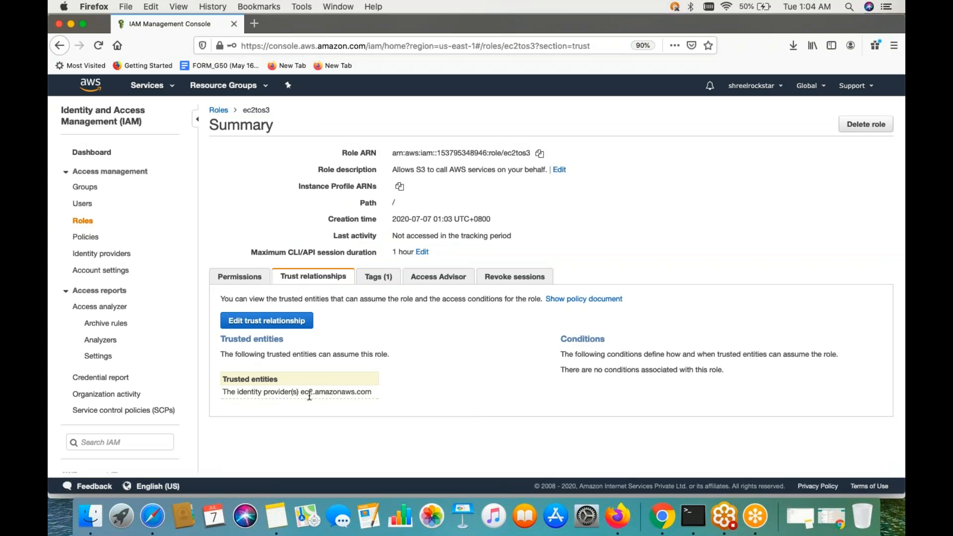
click(240, 276)
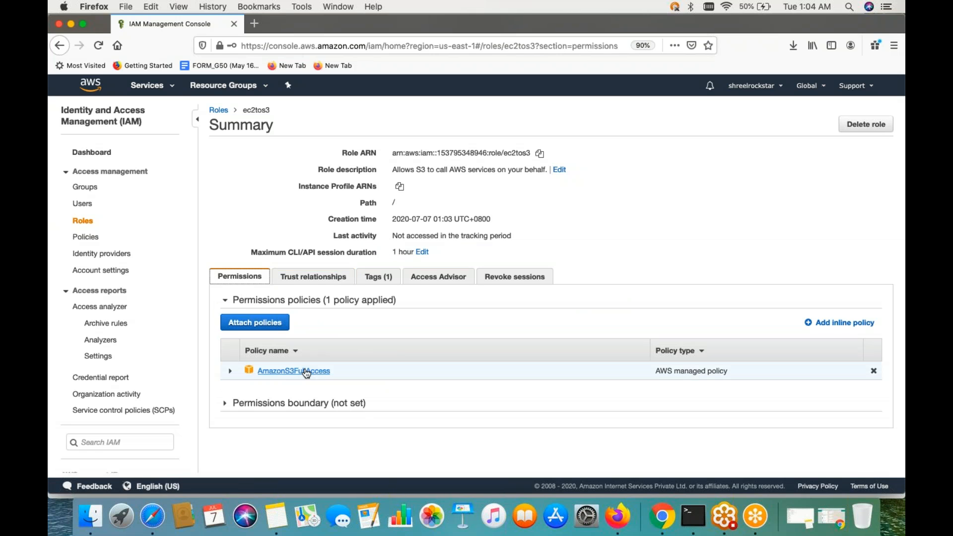
Step: Go to the EC2 service, list the instances, and start launching a new instance
click(146, 85)
click(215, 170)
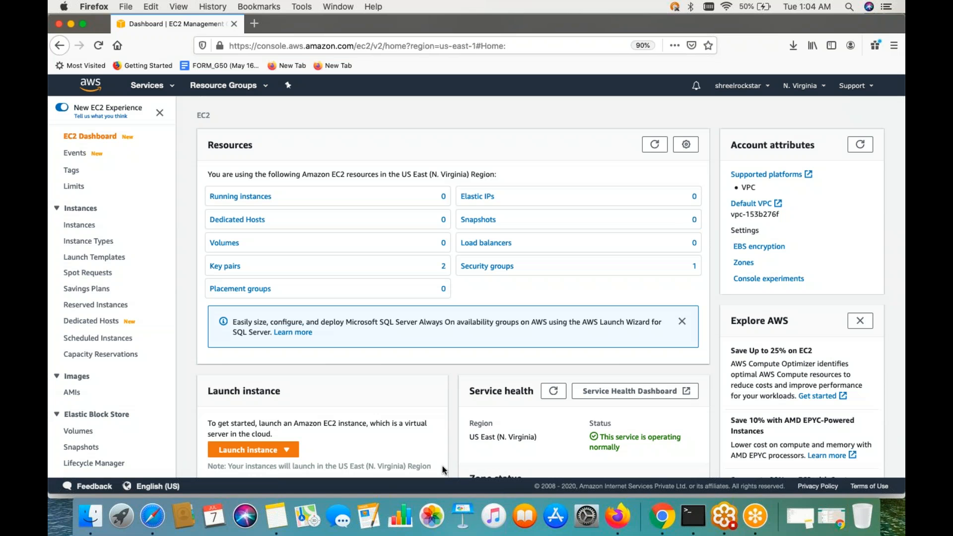
click(244, 198)
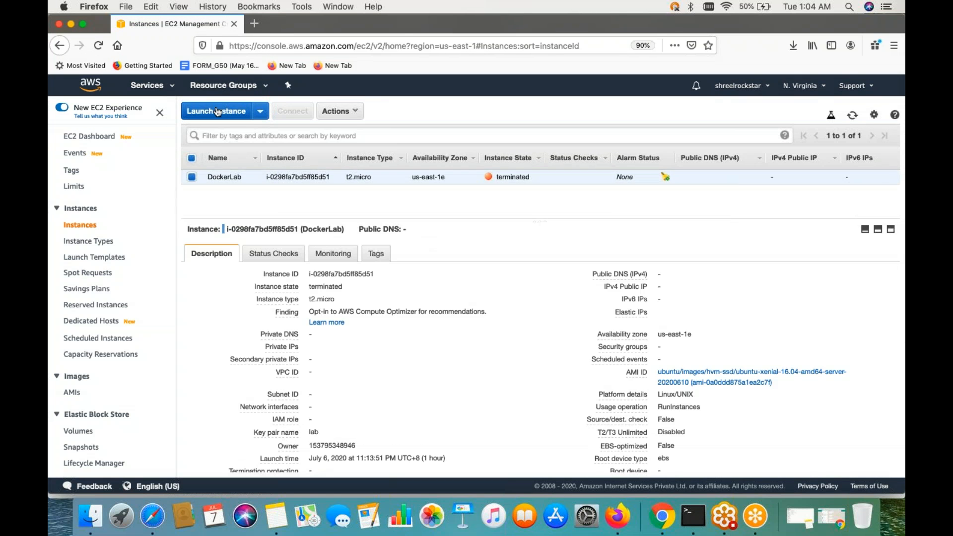
click(216, 112)
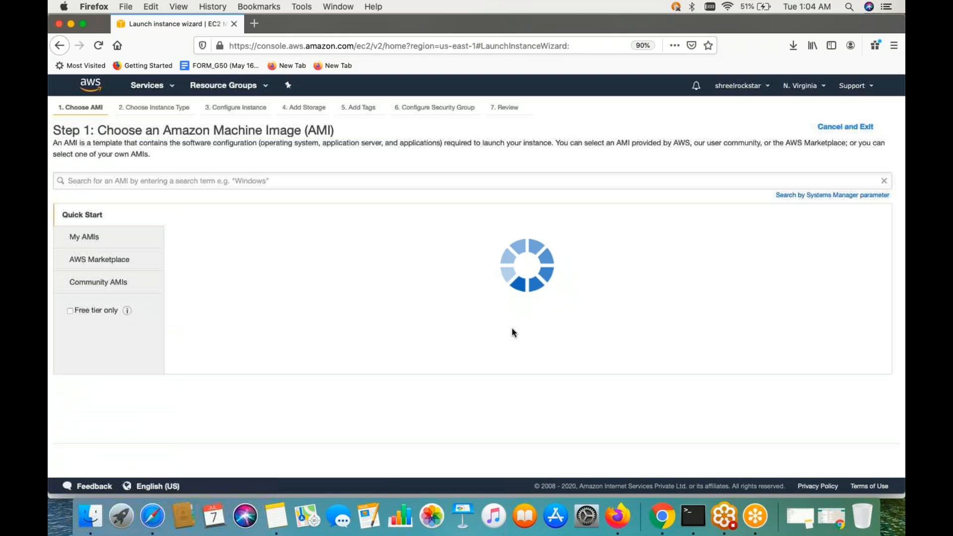
Step: Select the 64-bit (x86) Ubuntu Server 18.04 LTS image, keep the t2.micro type, and continue to the instance details
scroll(512, 332, down, 8)
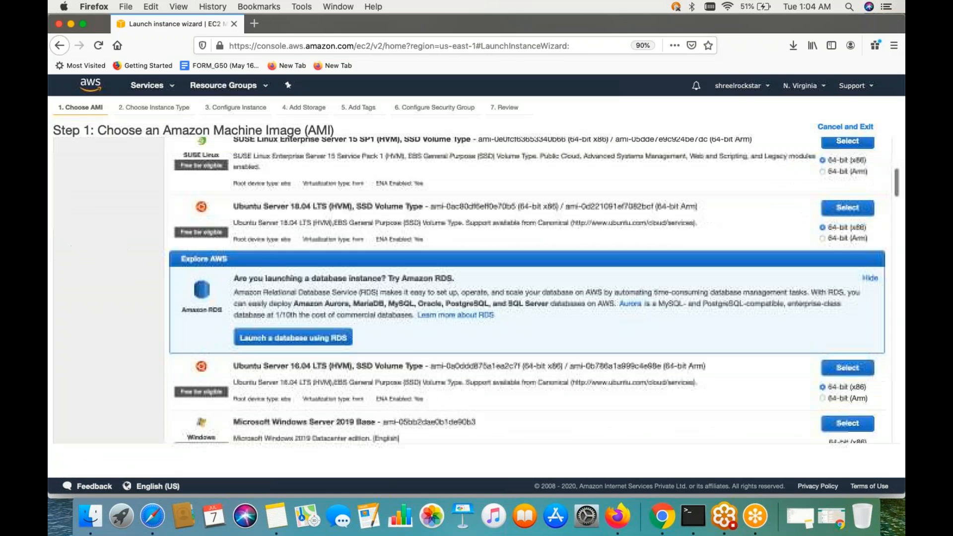
click(844, 208)
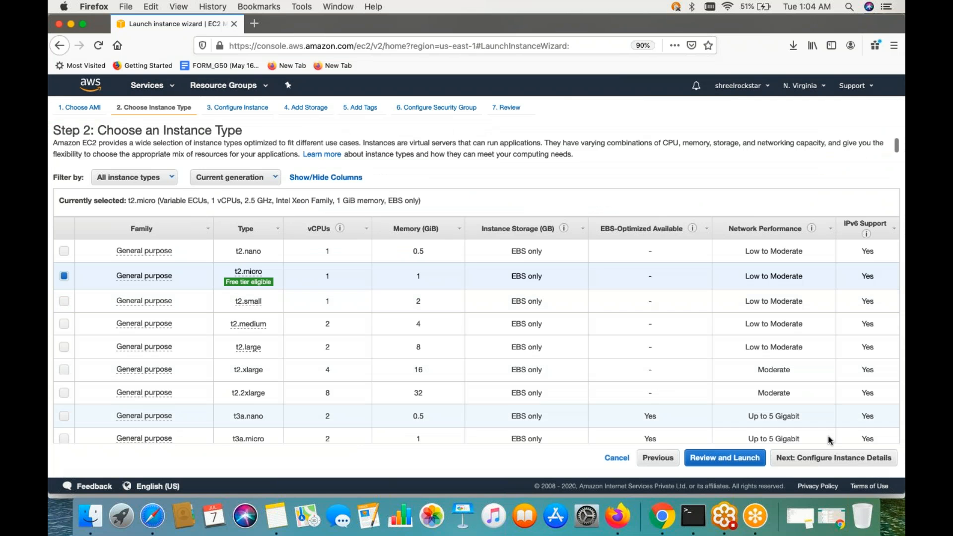
click(815, 463)
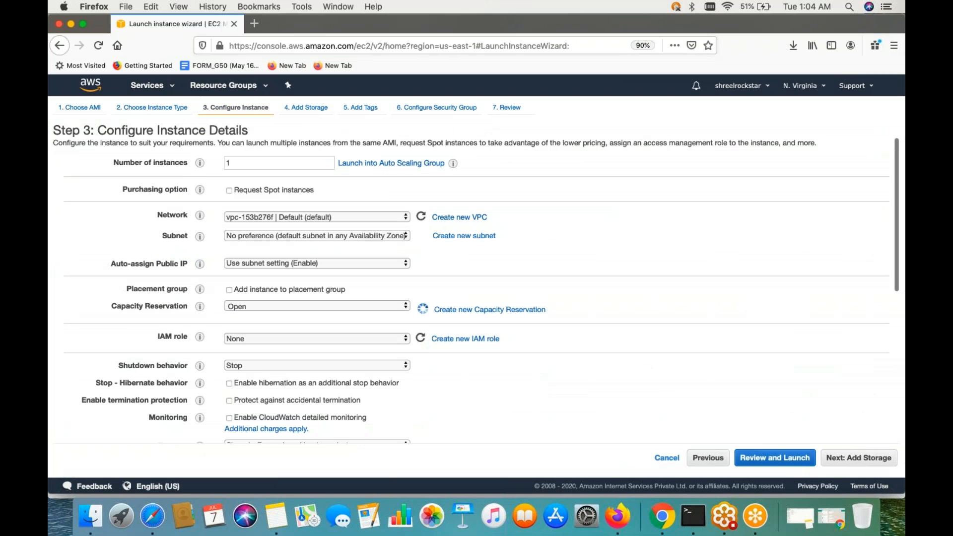
Step: Check which IAM roles can be assigned to the new instance
click(263, 338)
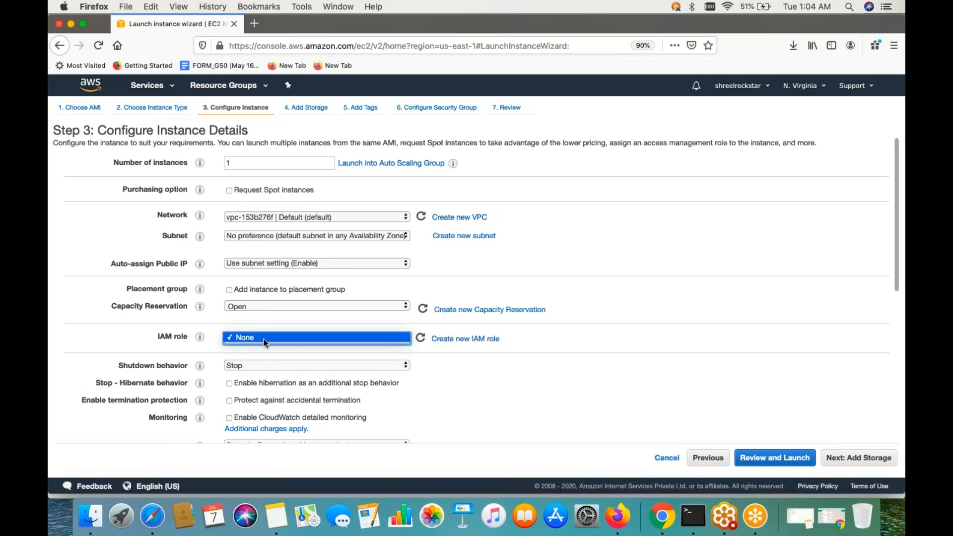
click(263, 338)
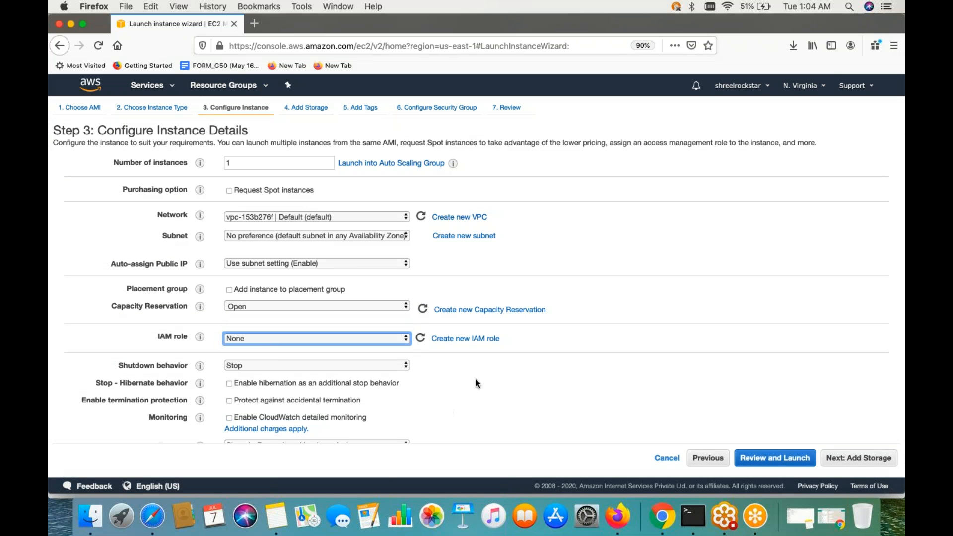
click(405, 339)
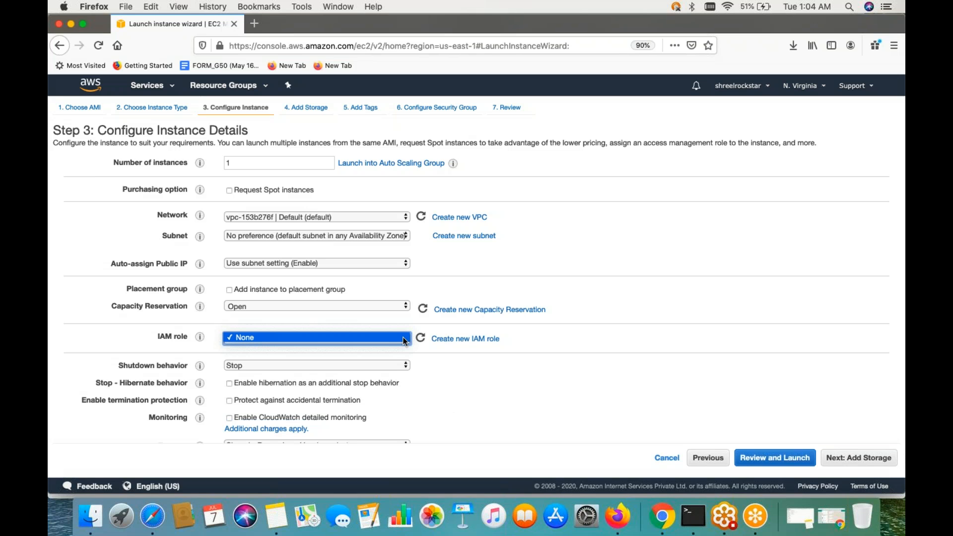
click(404, 341)
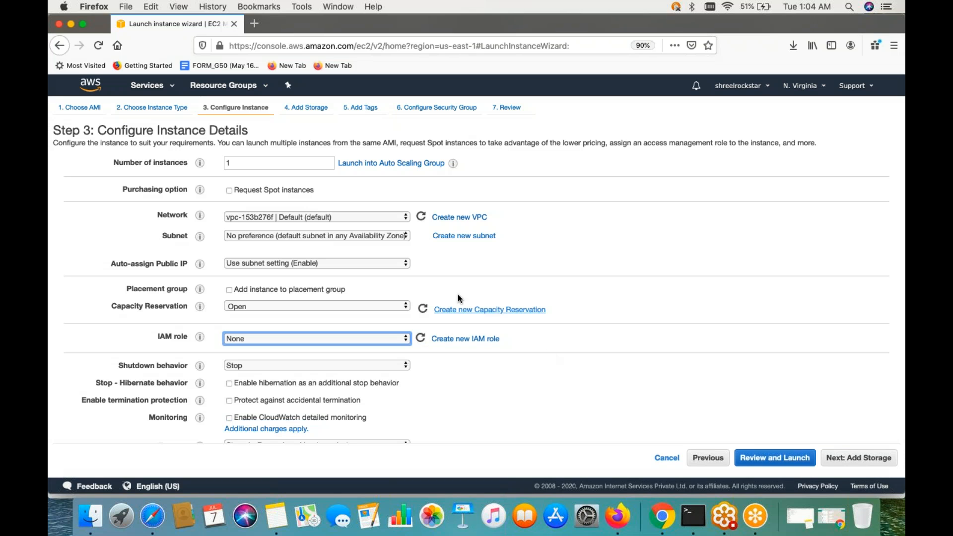
Step: Open the IAM roles from the instance's role setting and delete the ec2tos3 role
click(458, 340)
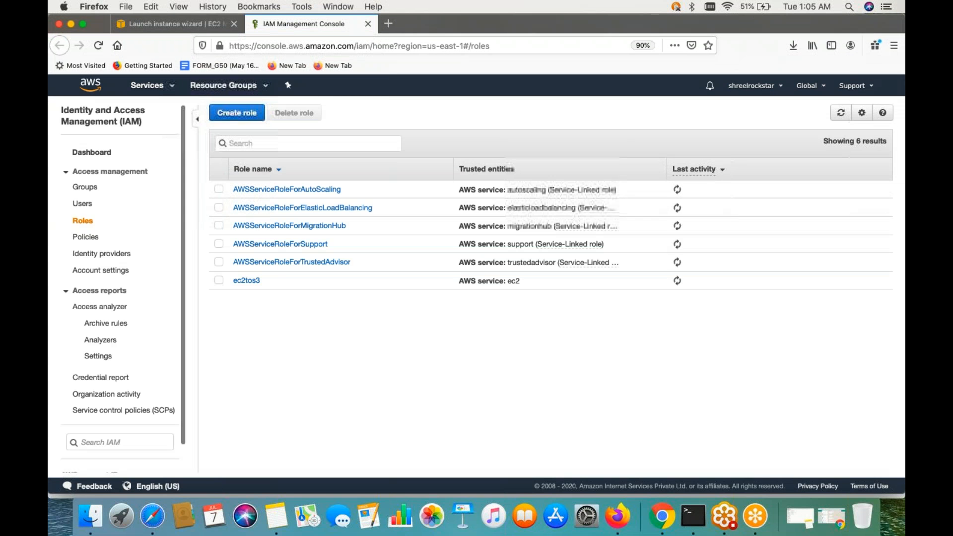
click(247, 280)
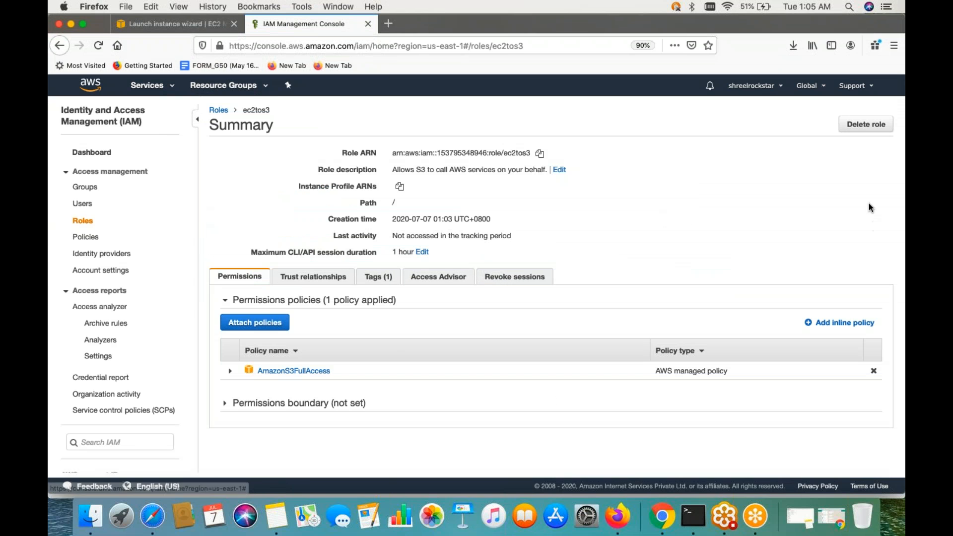
click(866, 124)
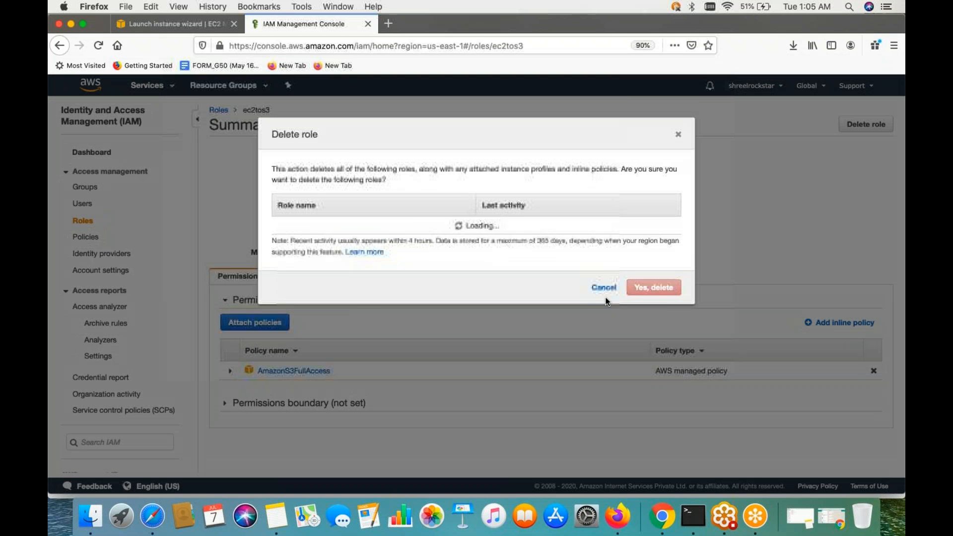
click(644, 287)
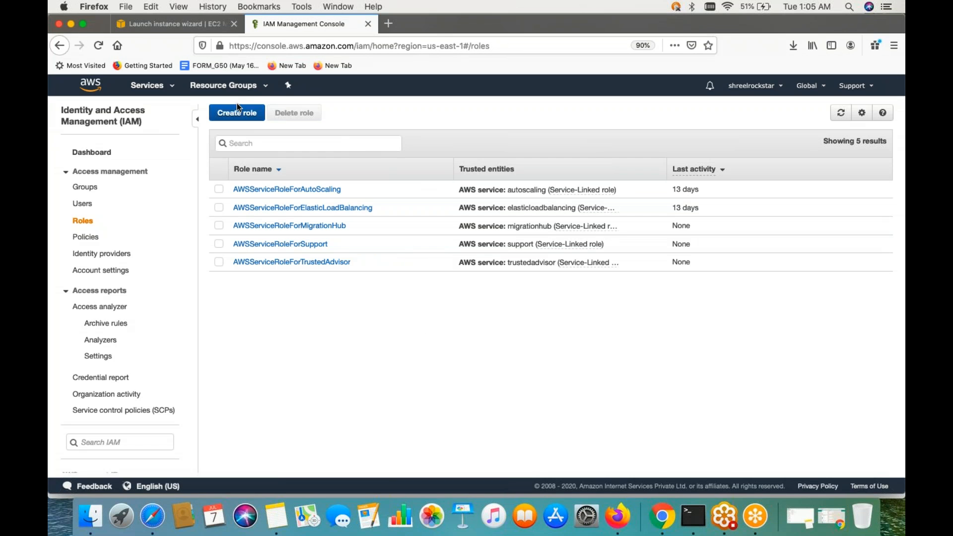
Step: Start a new role for an AWS service with the EC2 use case and continue to the permissions policies
click(237, 111)
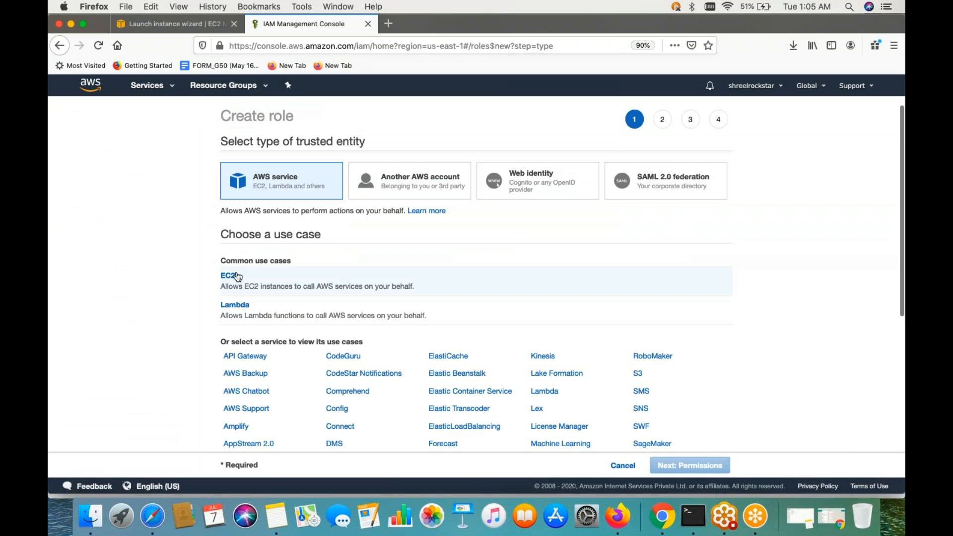
click(227, 277)
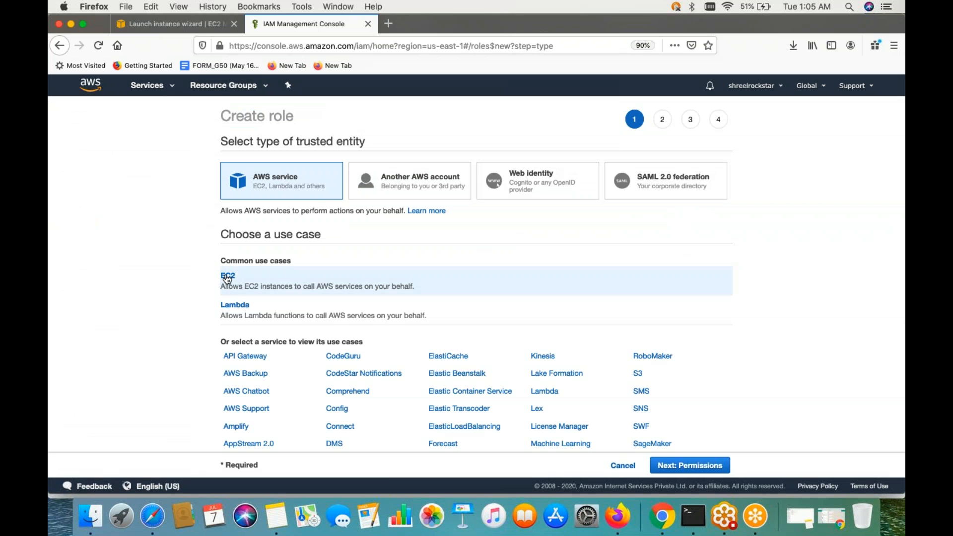
scroll(538, 322, down, 5)
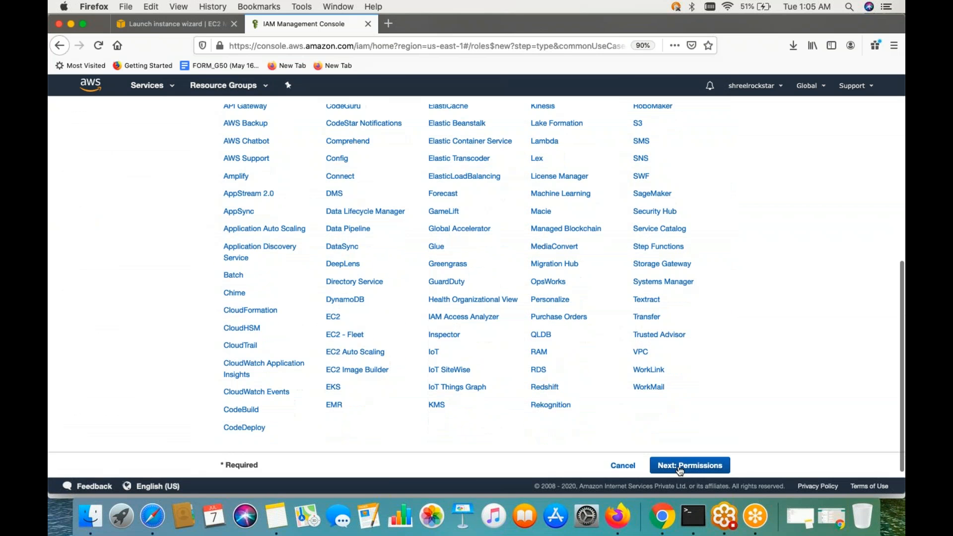
click(680, 468)
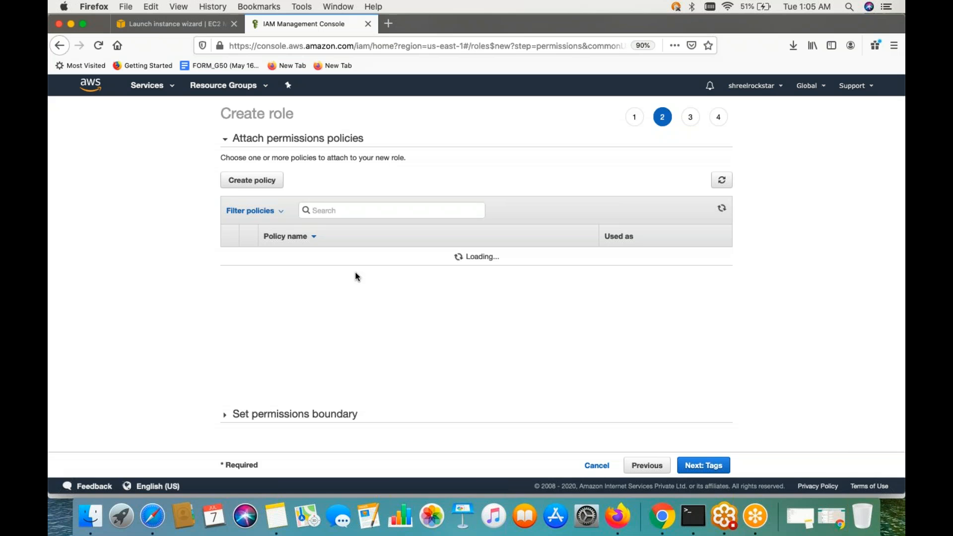
Step: Search the policies for s3, select AmazonS3FullAccess for the new role, and continue to the tags
click(335, 213)
text(s3)
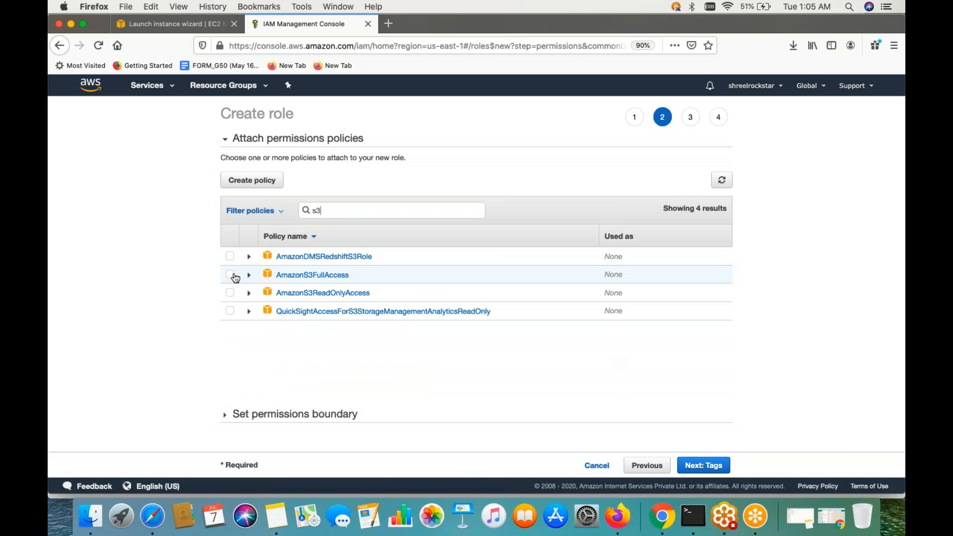
click(230, 274)
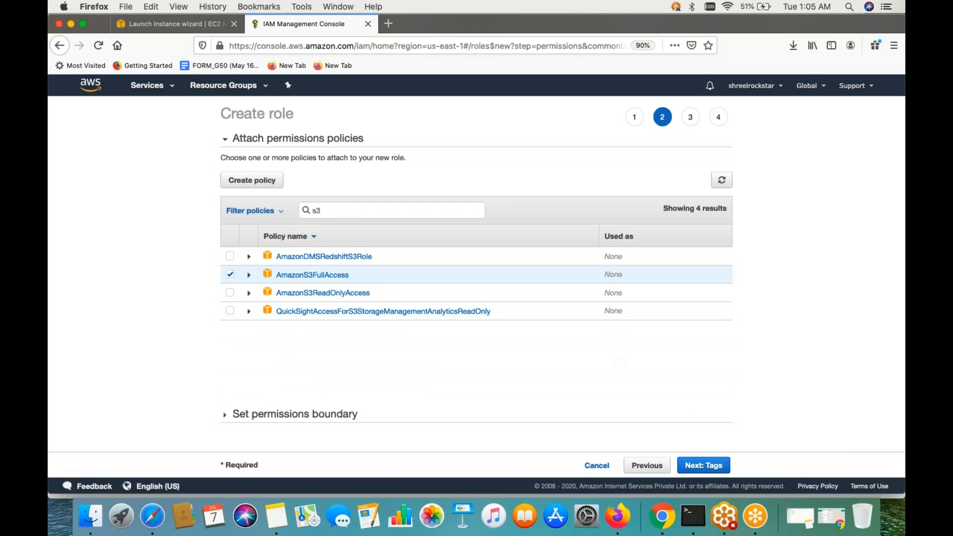
click(699, 466)
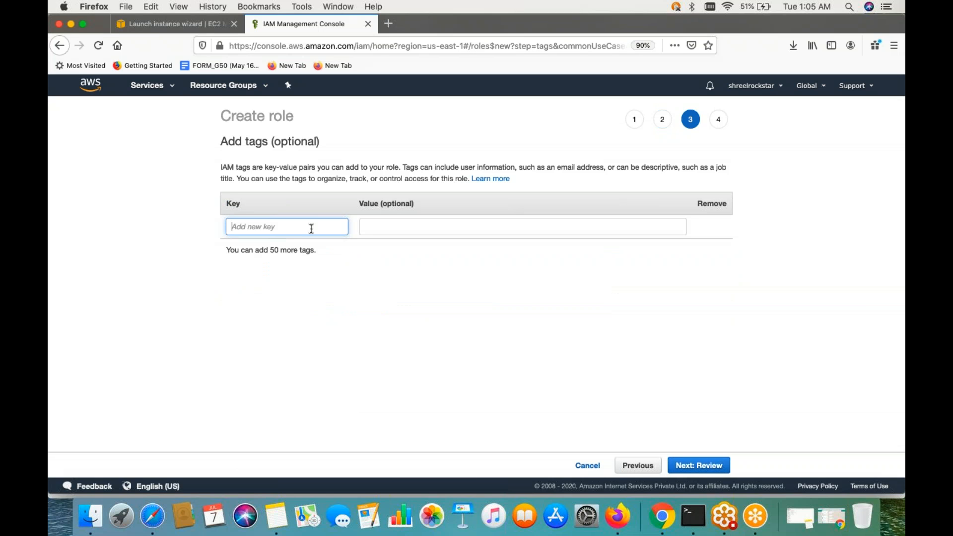
Step: Add a tag with key Name and value ec2tos3 to the role and continue to the review
text(Name)
key(Tab)
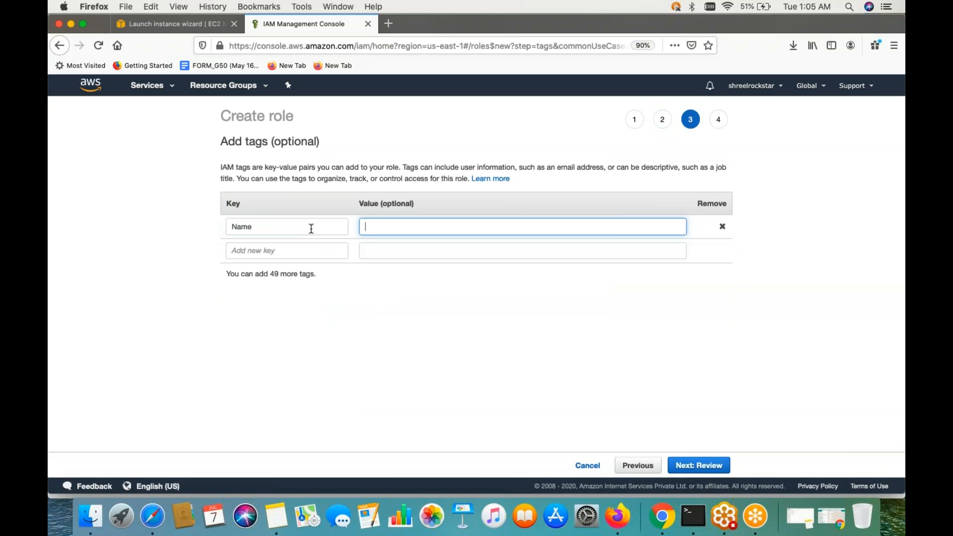
text(ec2tos3)
click(700, 466)
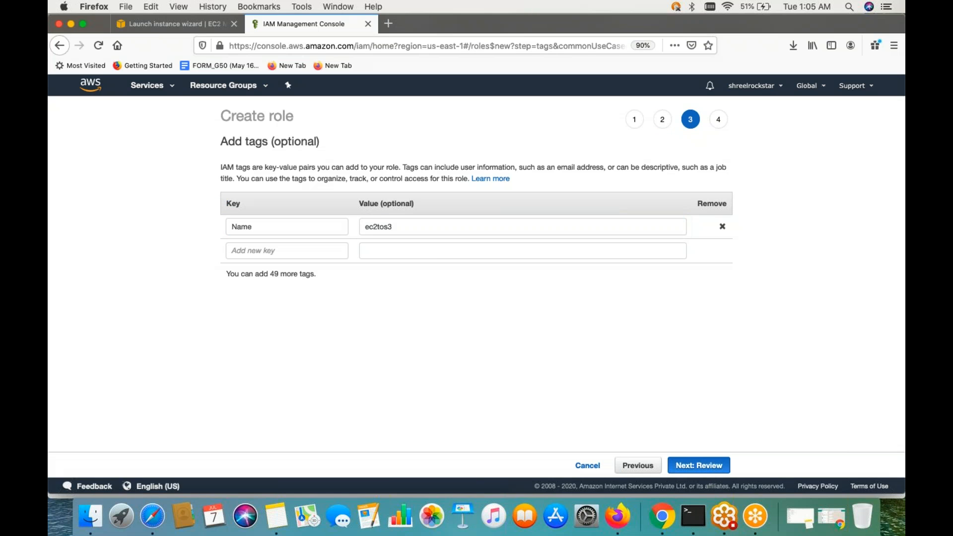
Step: Create the role under the name ec2tos3 and return to the instance launch wizard
click(405, 180)
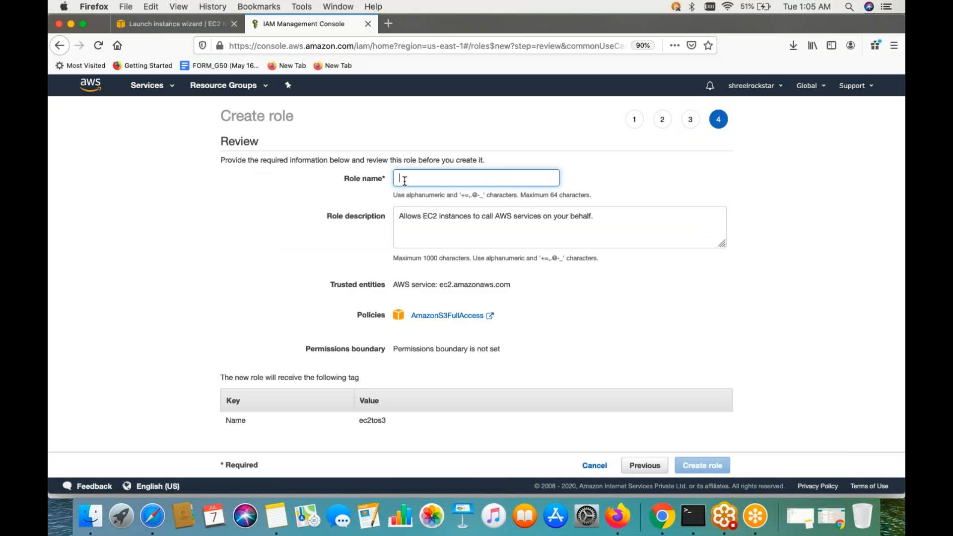
text(ec2tos3)
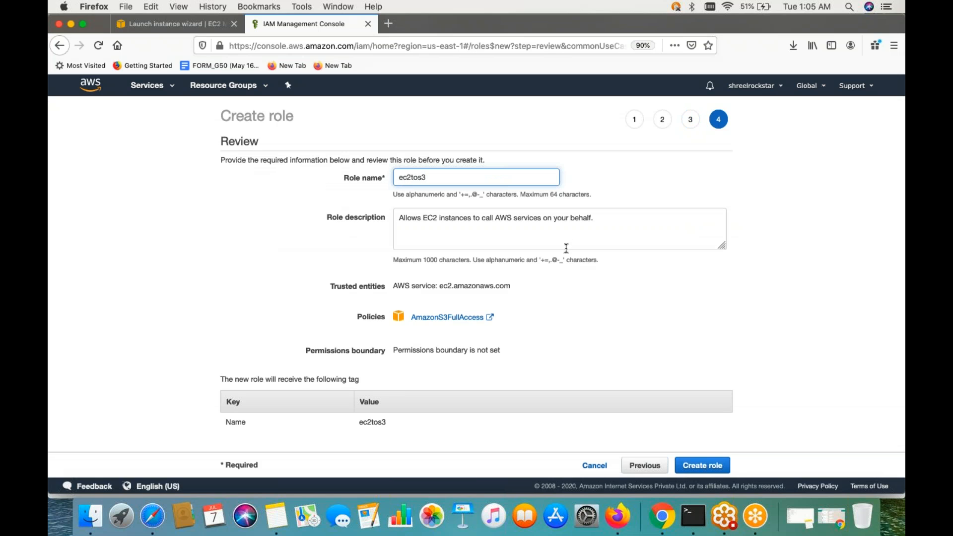
click(699, 469)
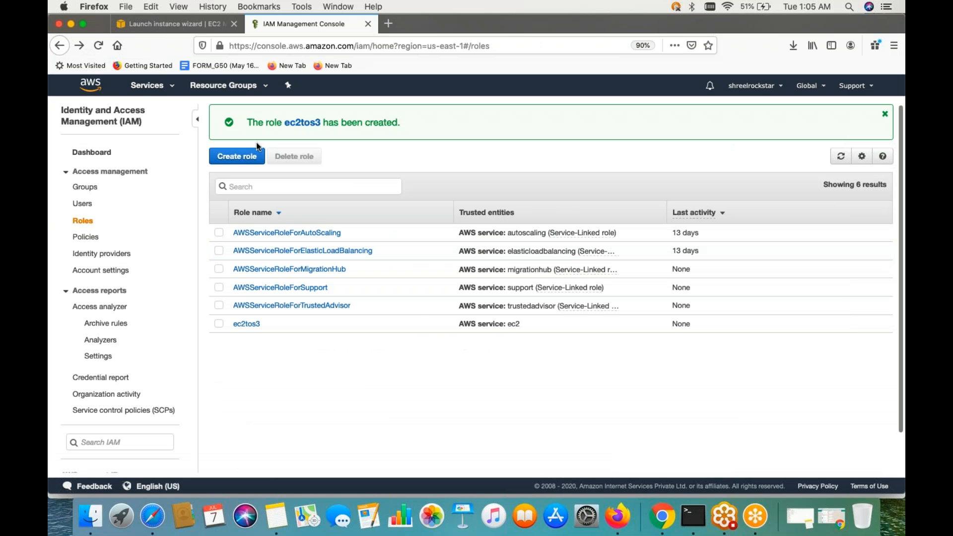
click(153, 18)
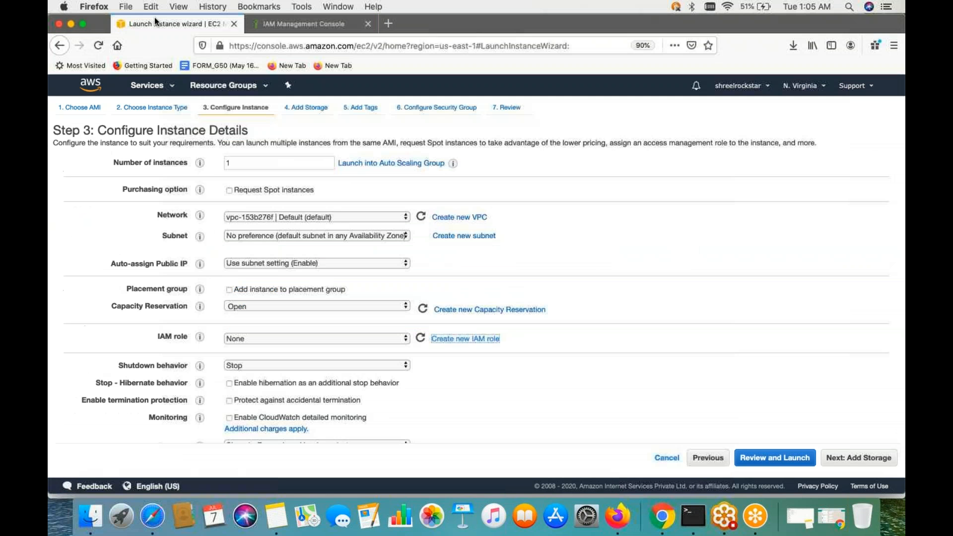
Step: Reload the launch wizard, choose an AMI with the t2.micro type, and assign the IAM role ec2tos3 in the instance details
click(99, 45)
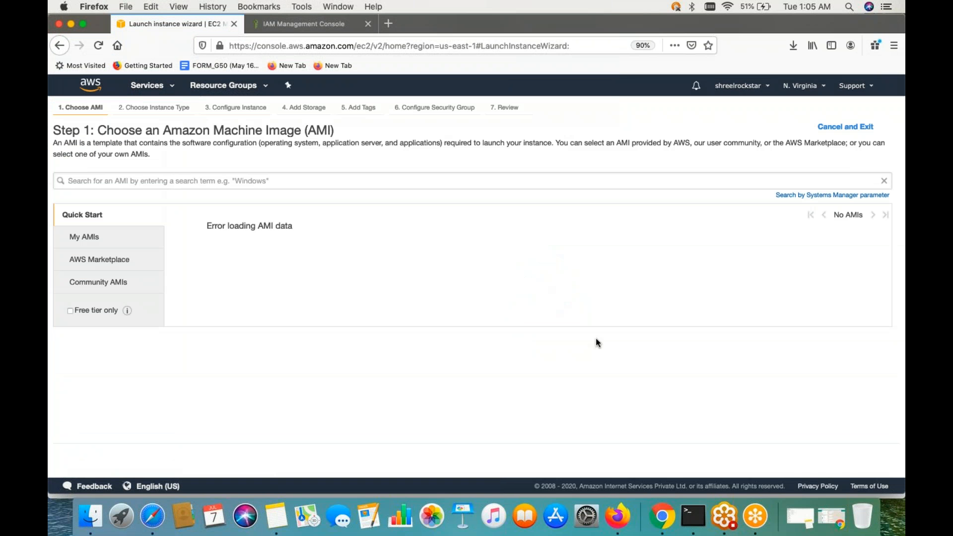
click(98, 45)
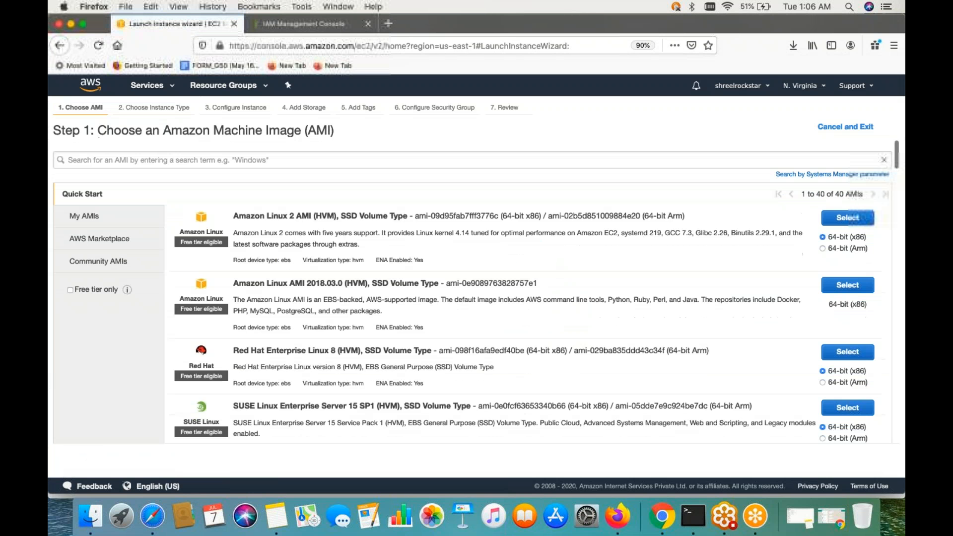
scroll(526, 322, down, 5)
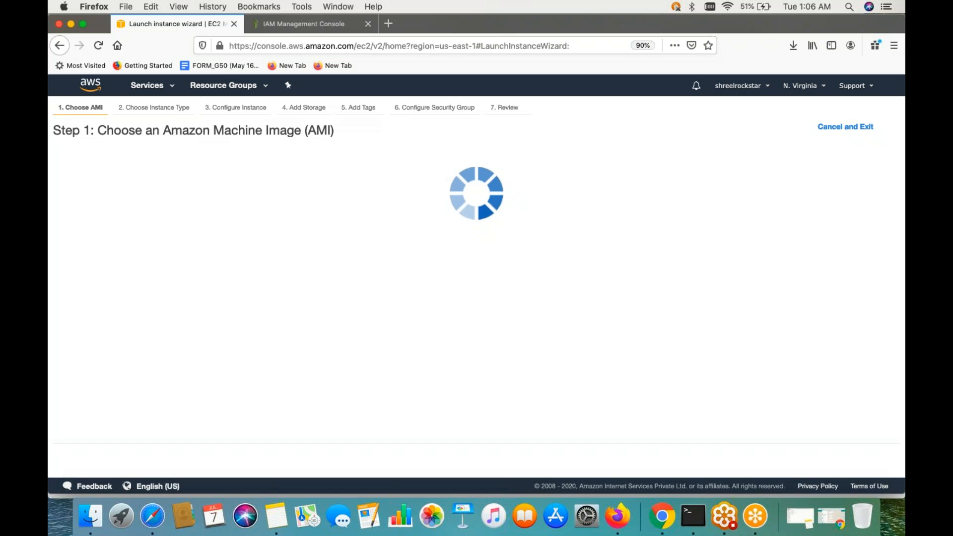
scroll(582, 341, down, 1)
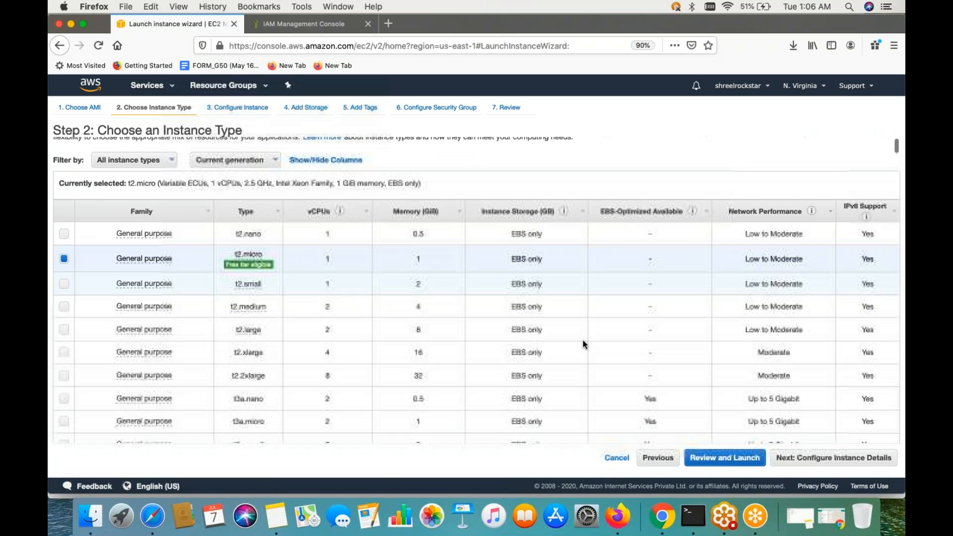
click(874, 457)
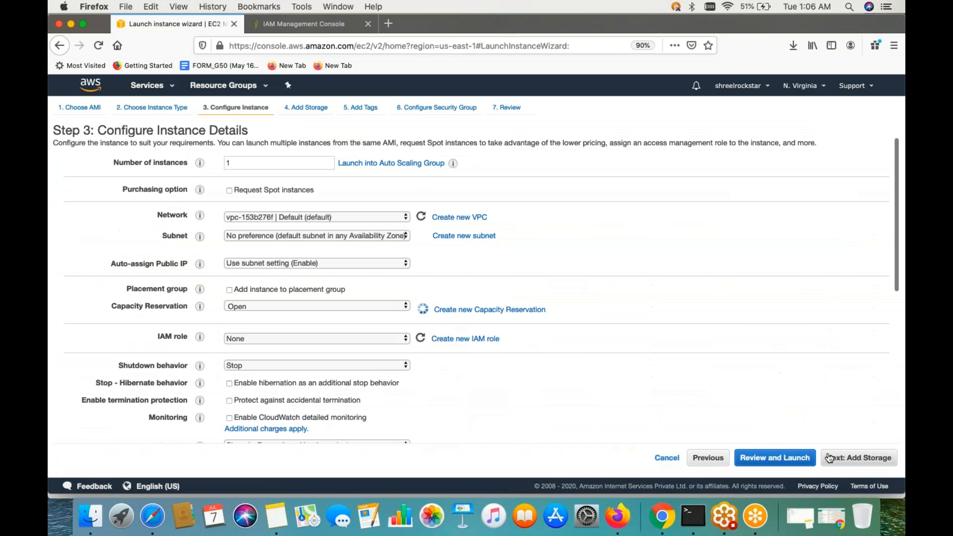
click(228, 338)
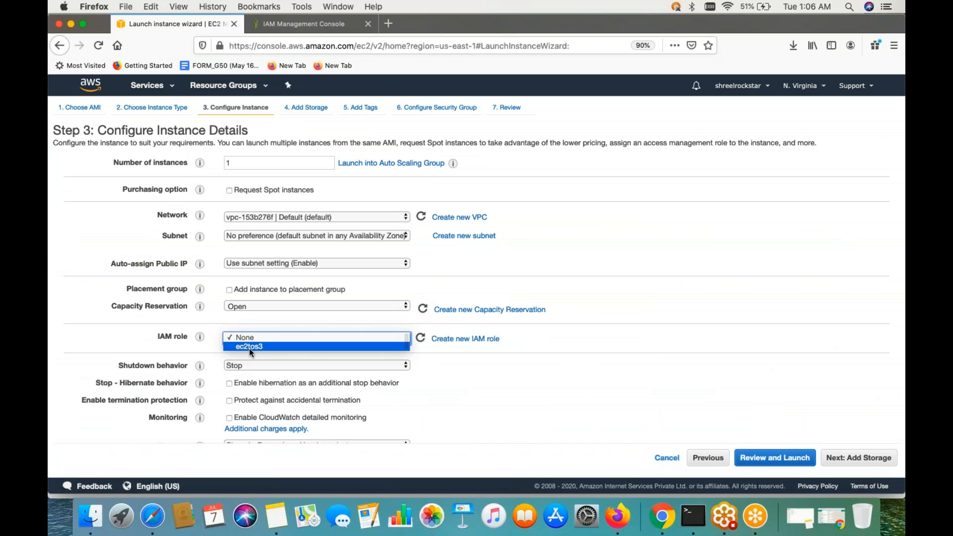
click(249, 346)
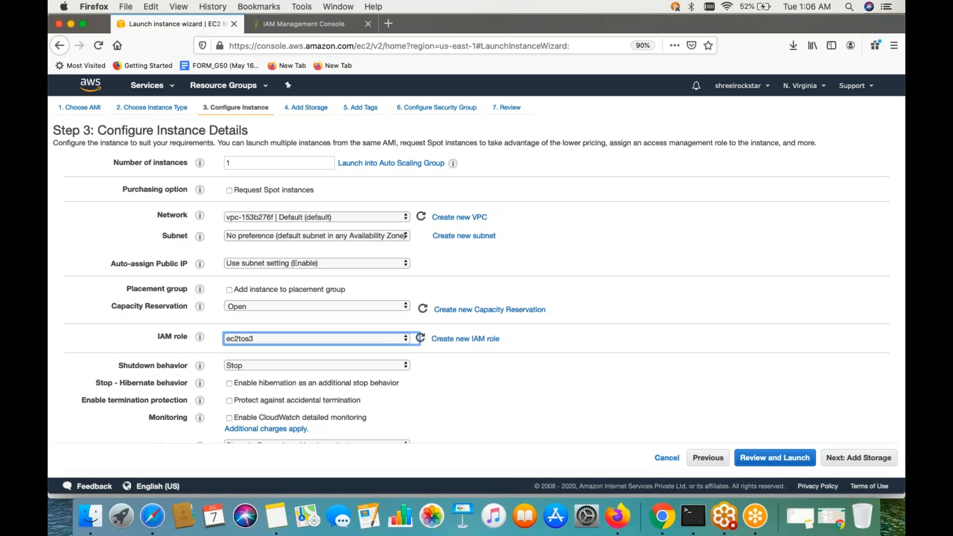
Step: Check the roles list in IAM and cancel the instance launch wizard
click(281, 28)
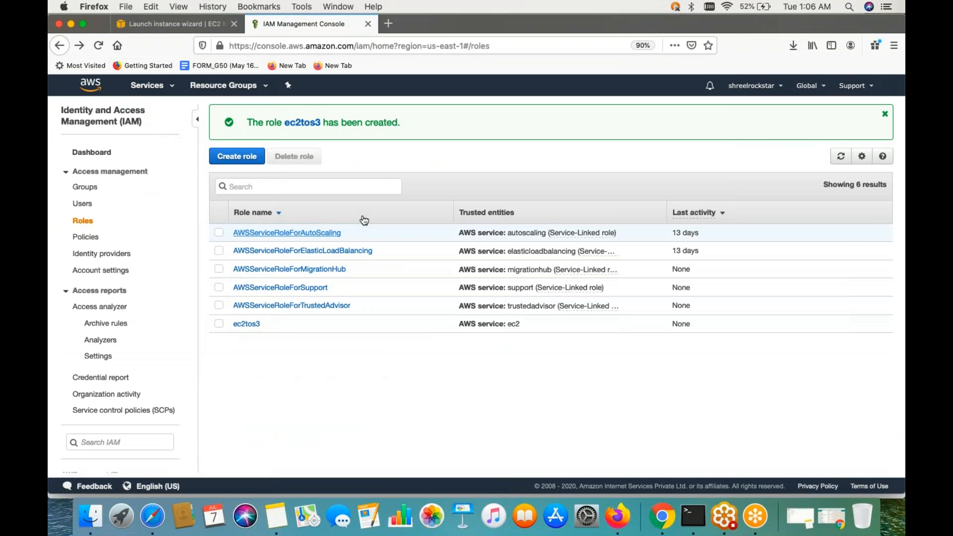
click(180, 25)
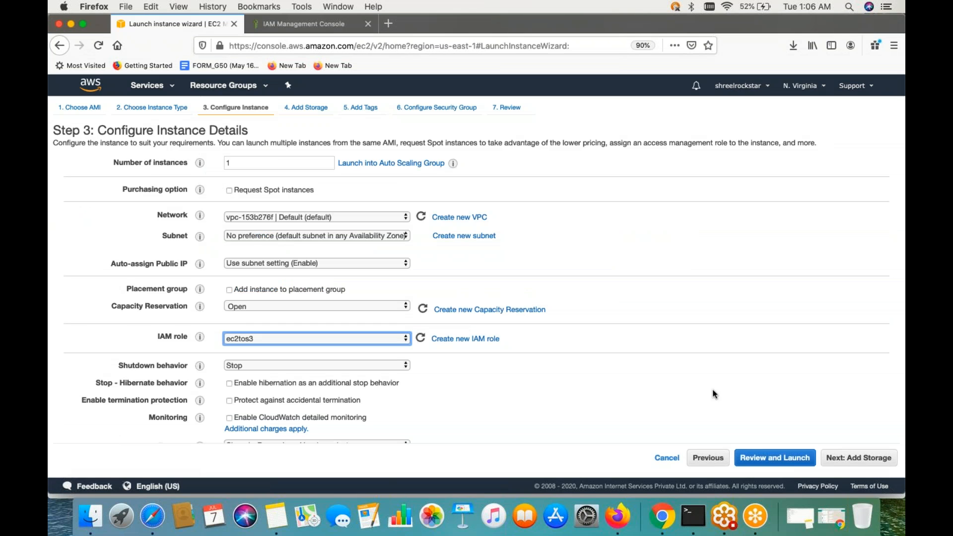
click(668, 459)
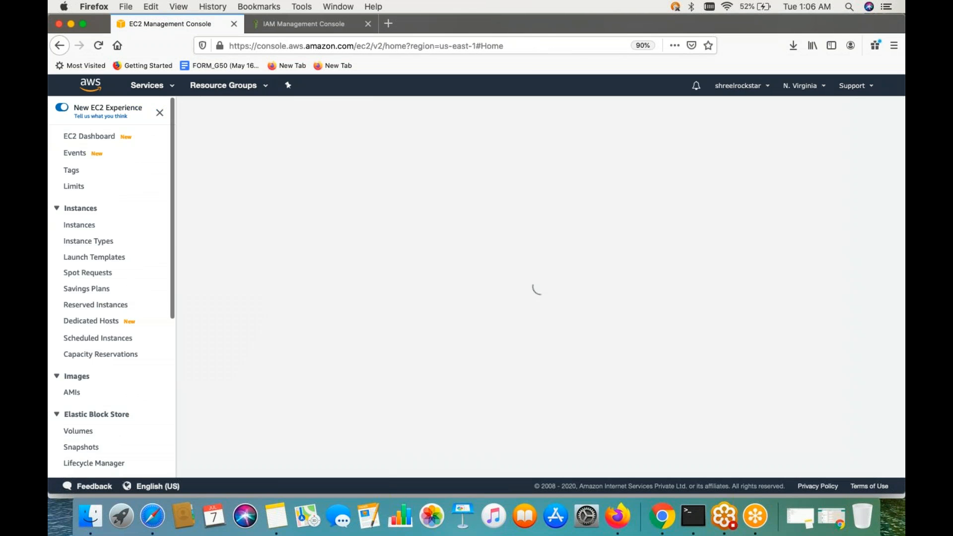
Step: Delete the role ec2tos3 from the IAM roles
click(302, 29)
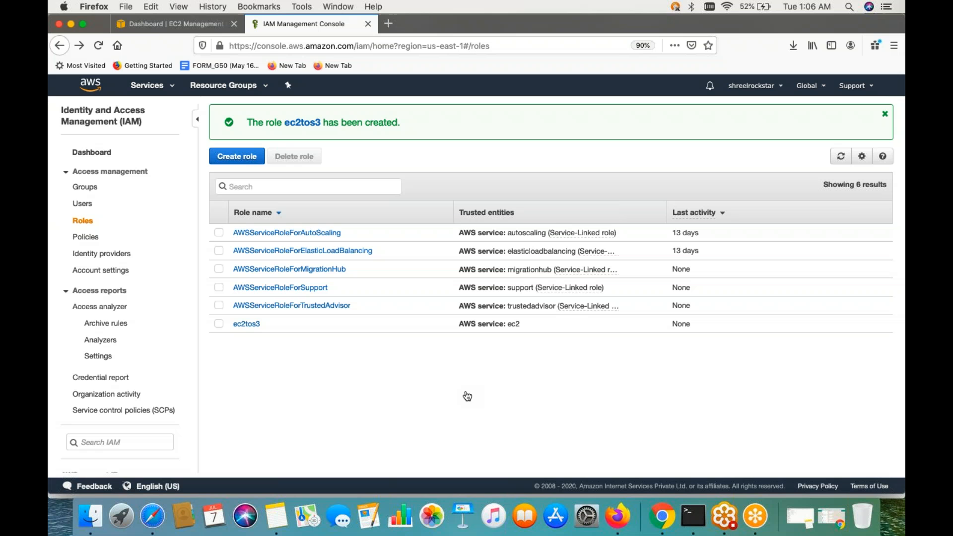
click(218, 324)
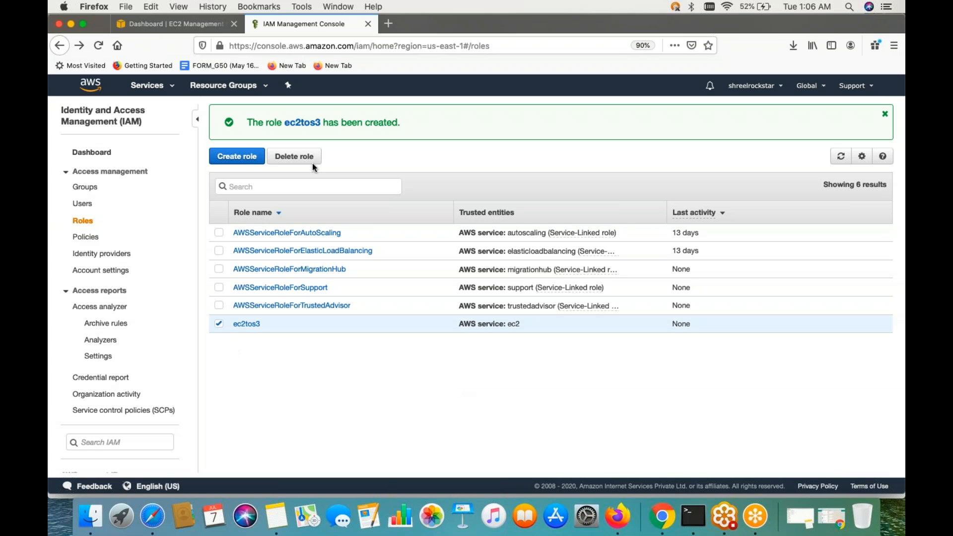
click(308, 156)
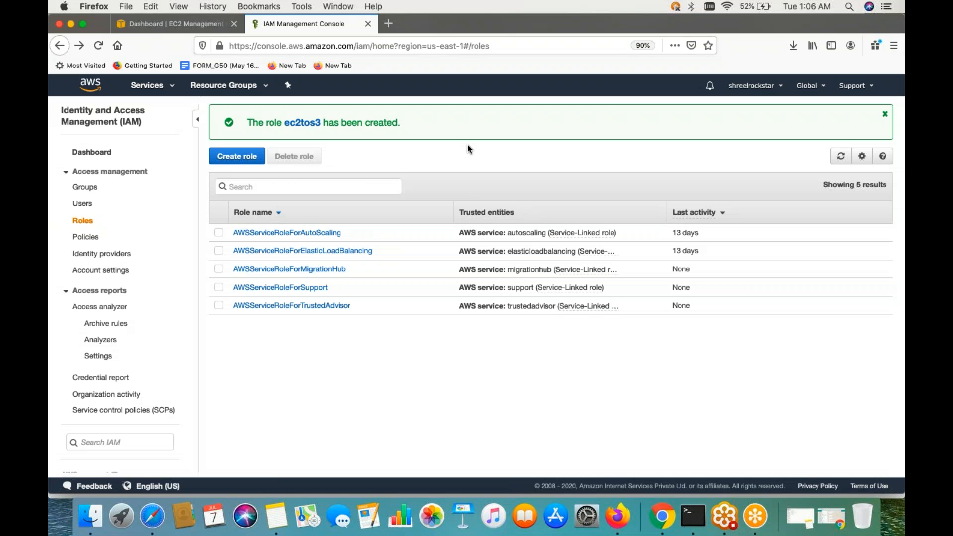
Step: Select both IAM users, admins and dbuser, in the users list
click(82, 206)
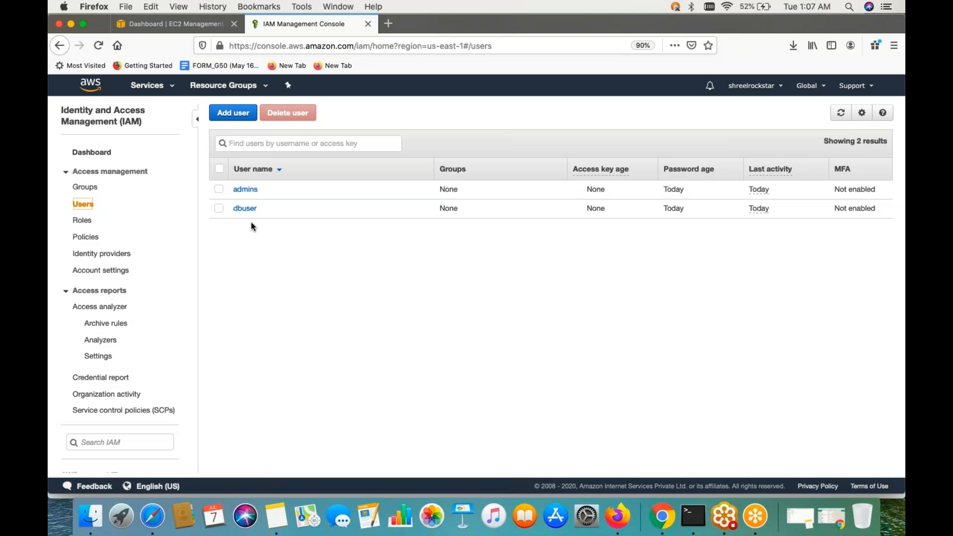
click(219, 189)
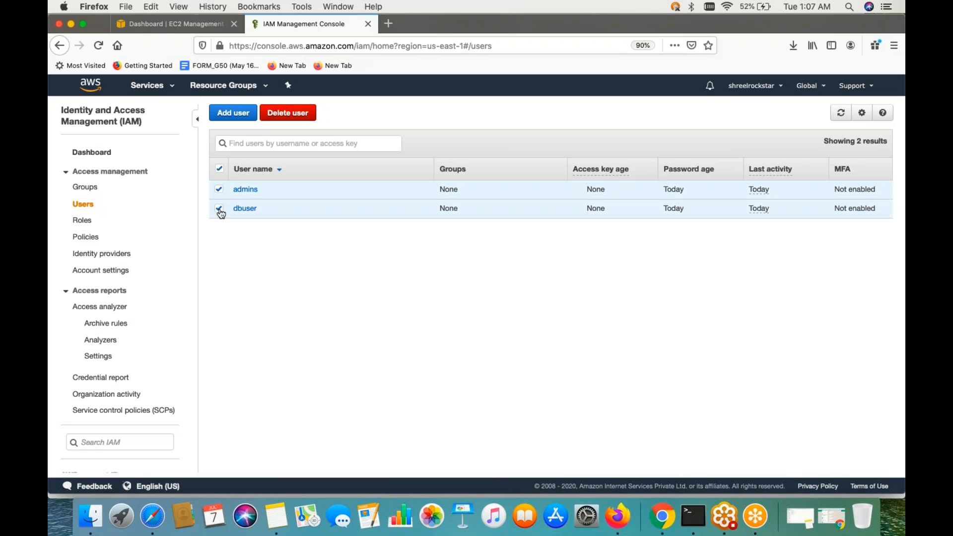
Step: Look over the IAM policies and roles lists and go to the identity providers
click(84, 238)
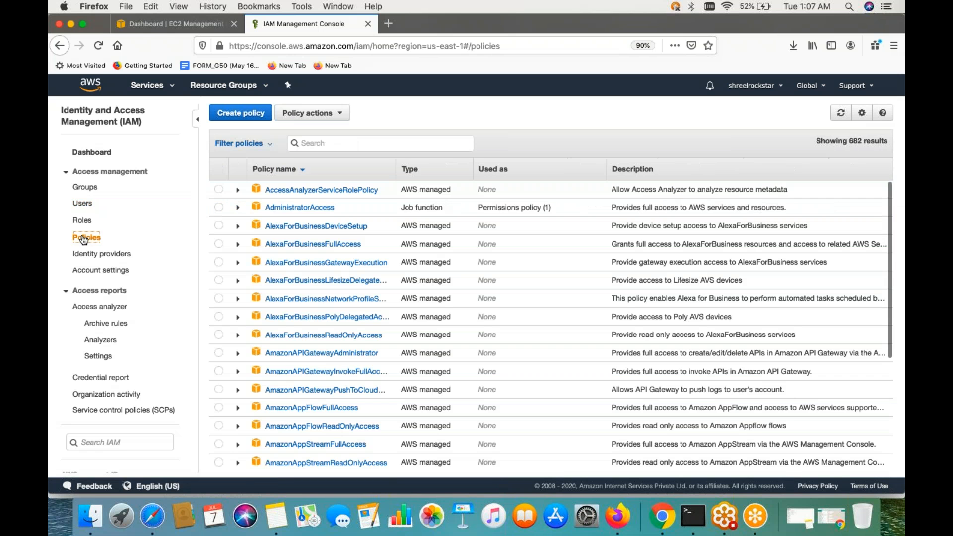
click(83, 221)
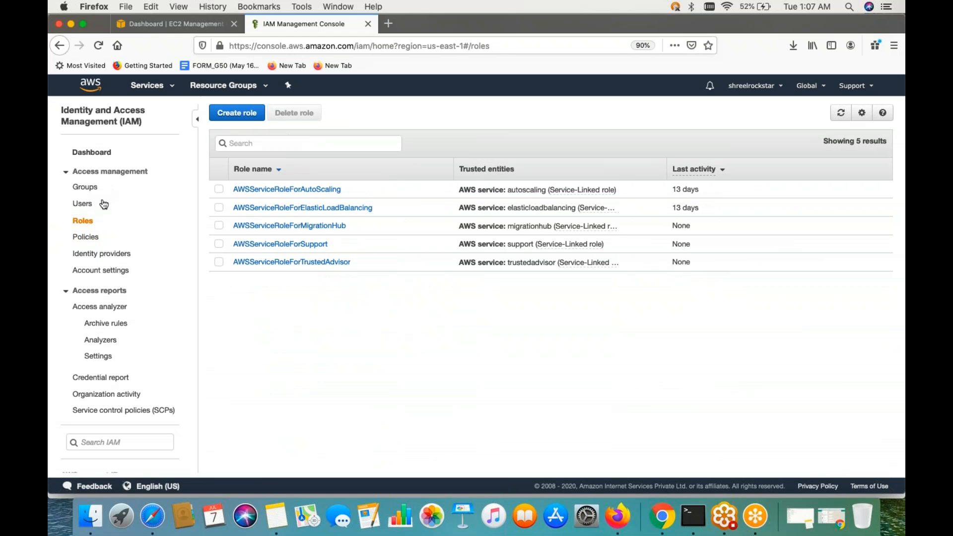
click(96, 242)
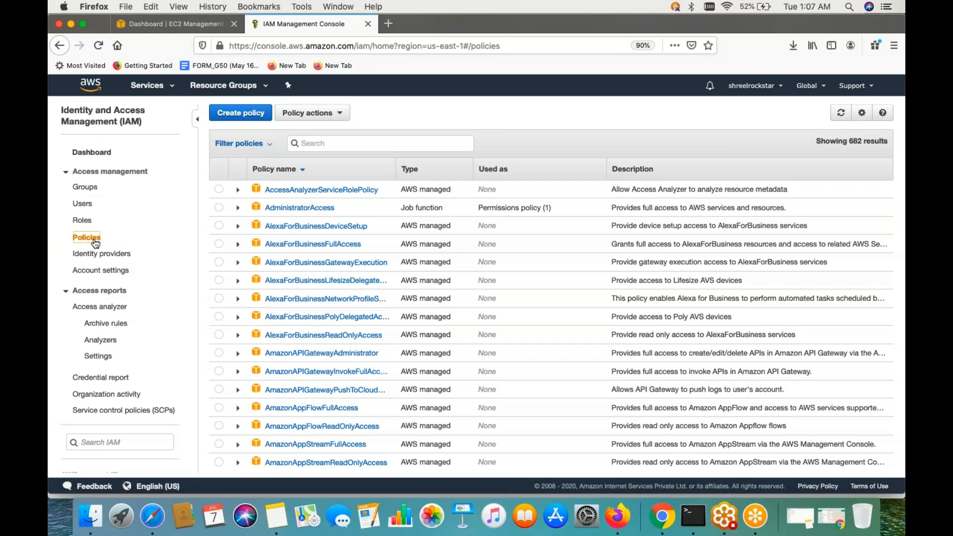
click(101, 255)
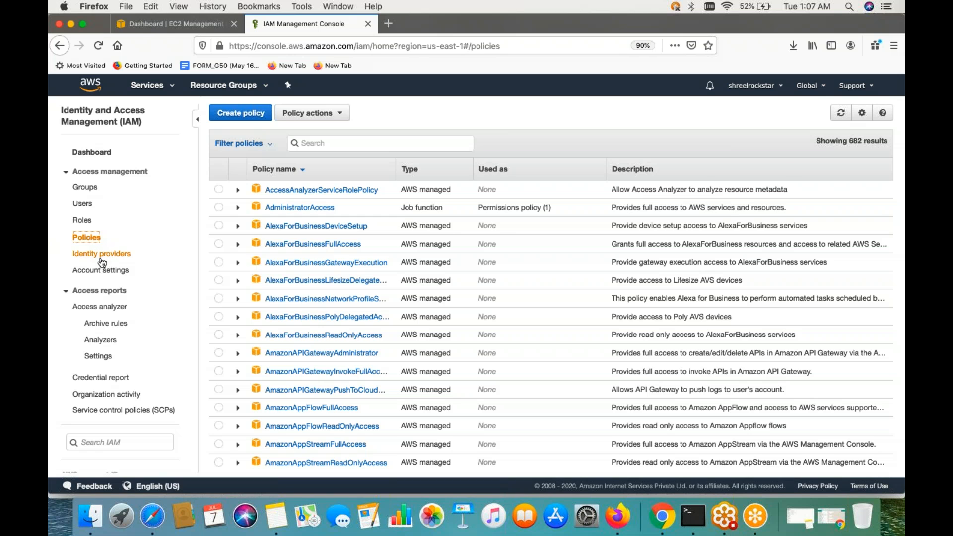
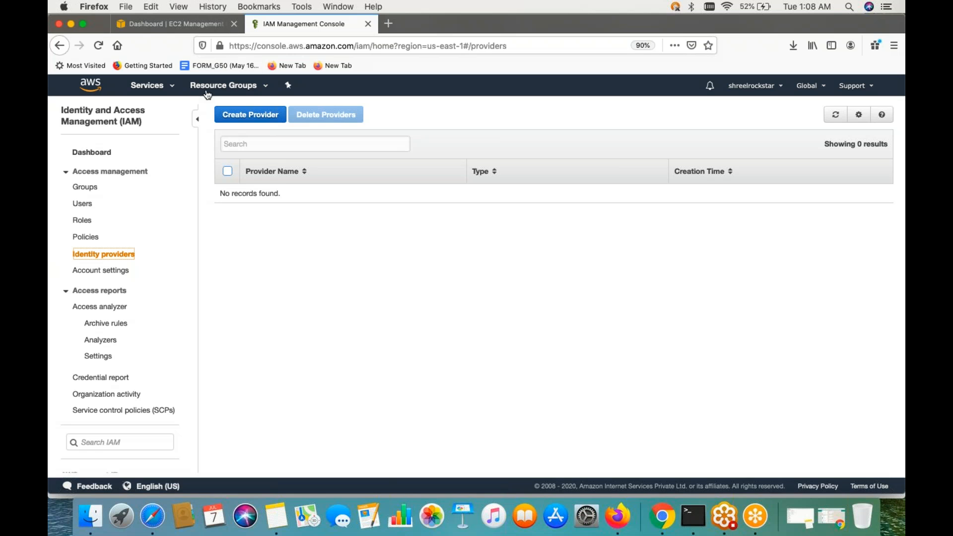
Step: Try an identity provider of type OpenID Connect, switch it to SAML named adwithiam, and cancel the provider setup
click(253, 116)
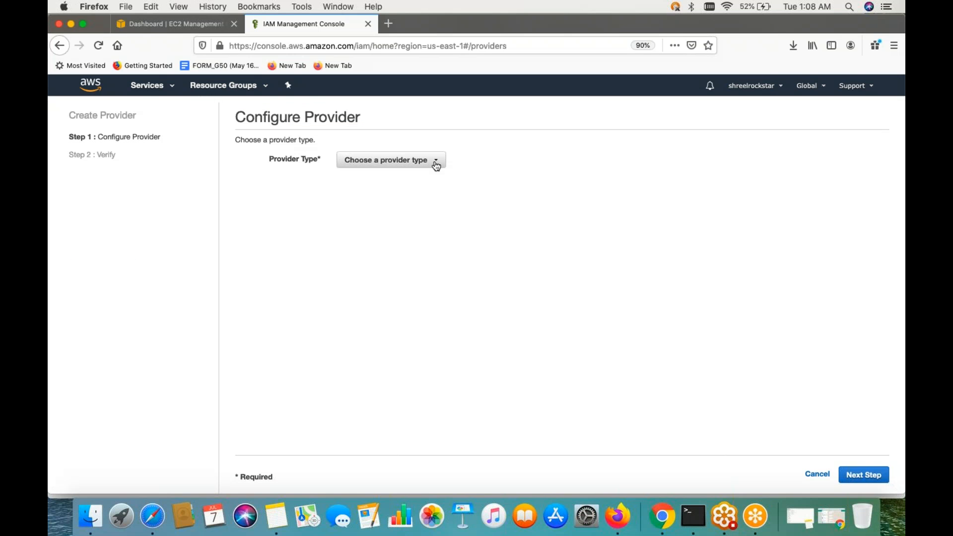
click(436, 166)
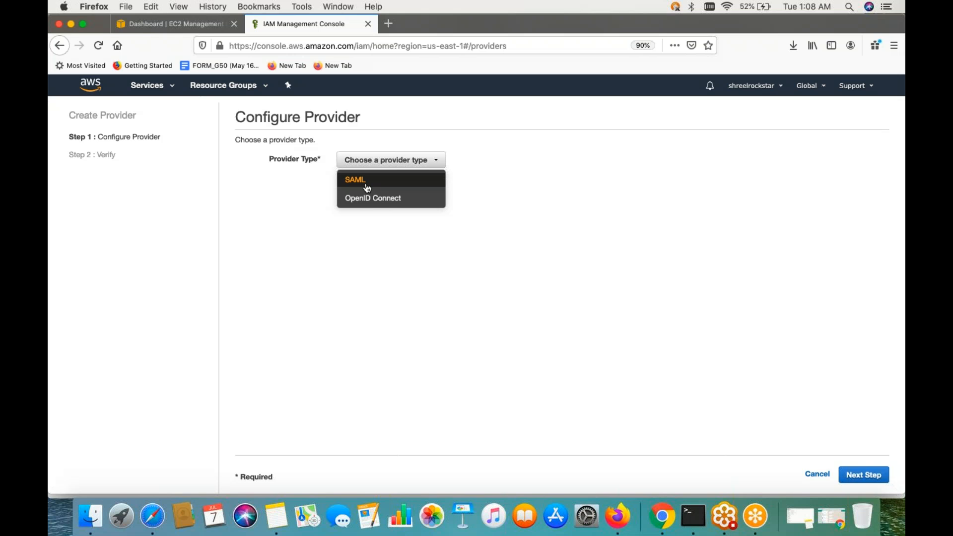
click(373, 200)
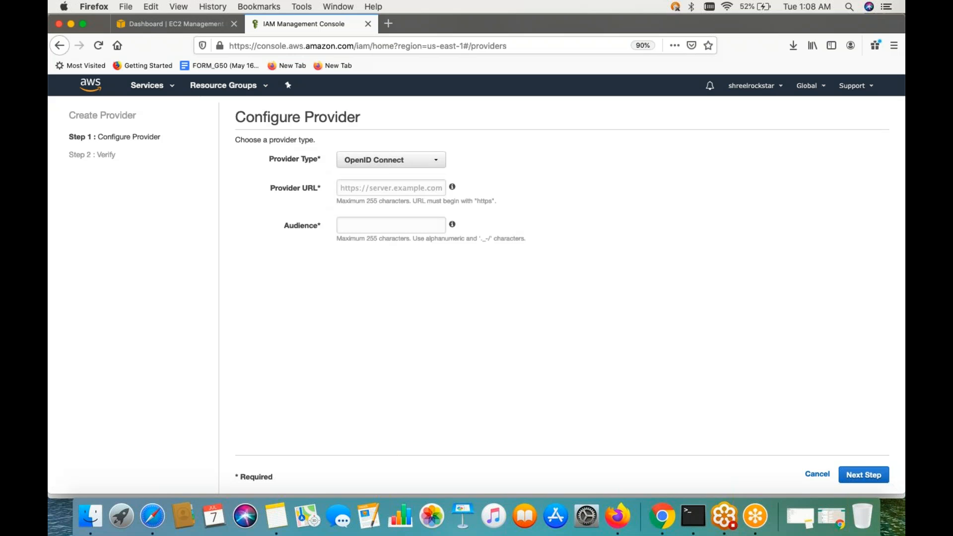
click(404, 162)
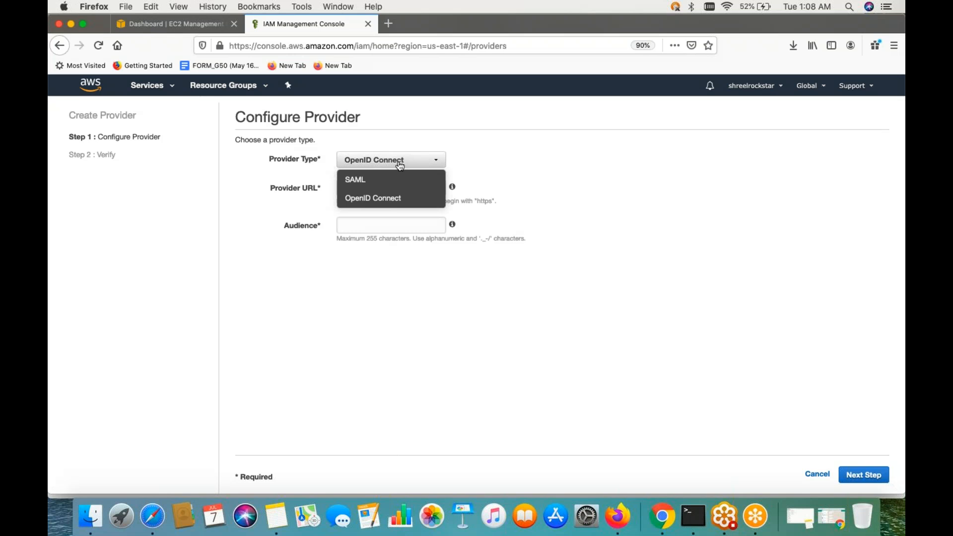
click(407, 179)
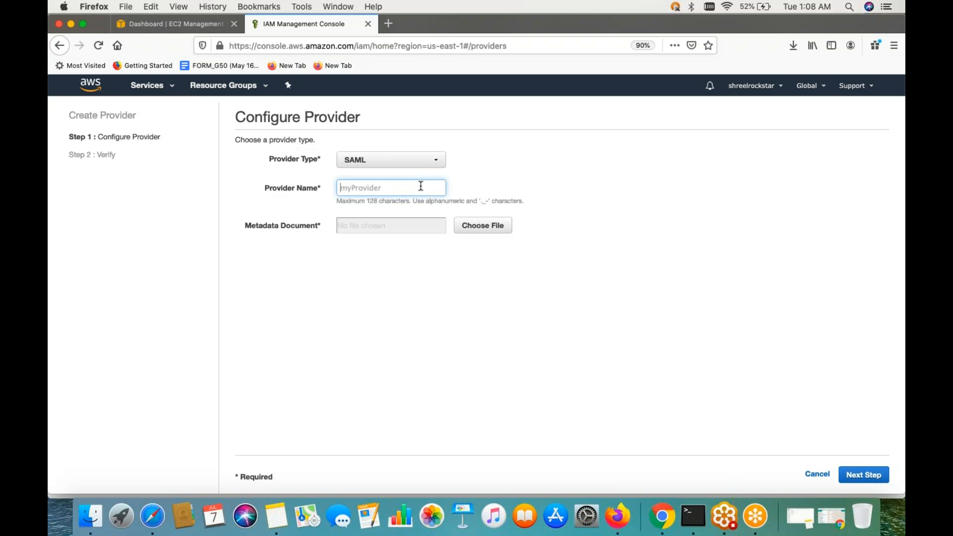
text(adwithiam)
click(816, 475)
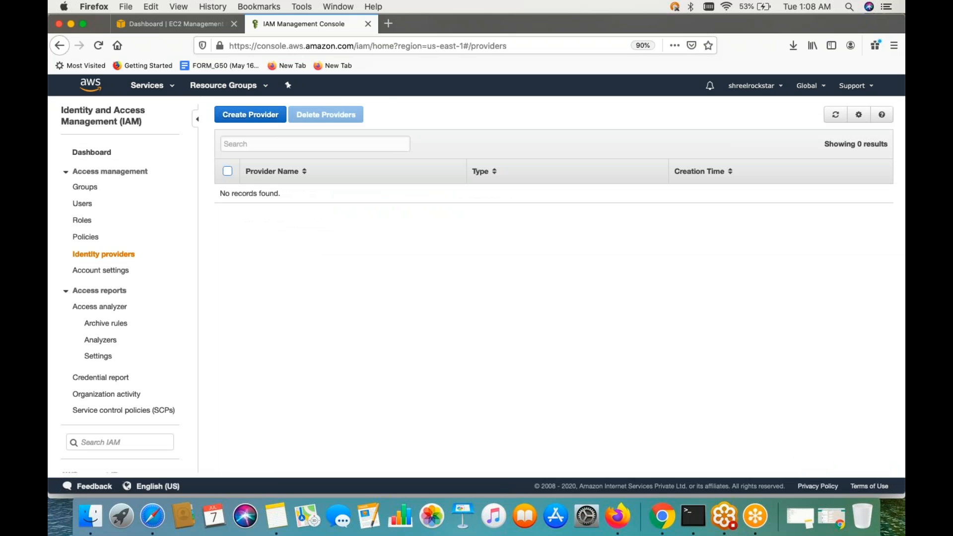
Step: Search the web in a new browser tab for "jumpcloud integration with aws iam"
click(389, 24)
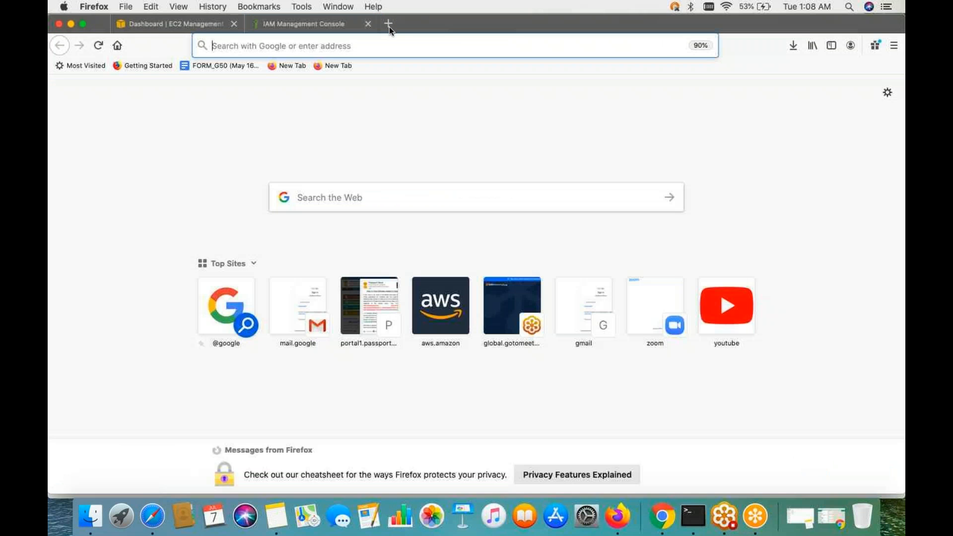
text(jumpcloud)
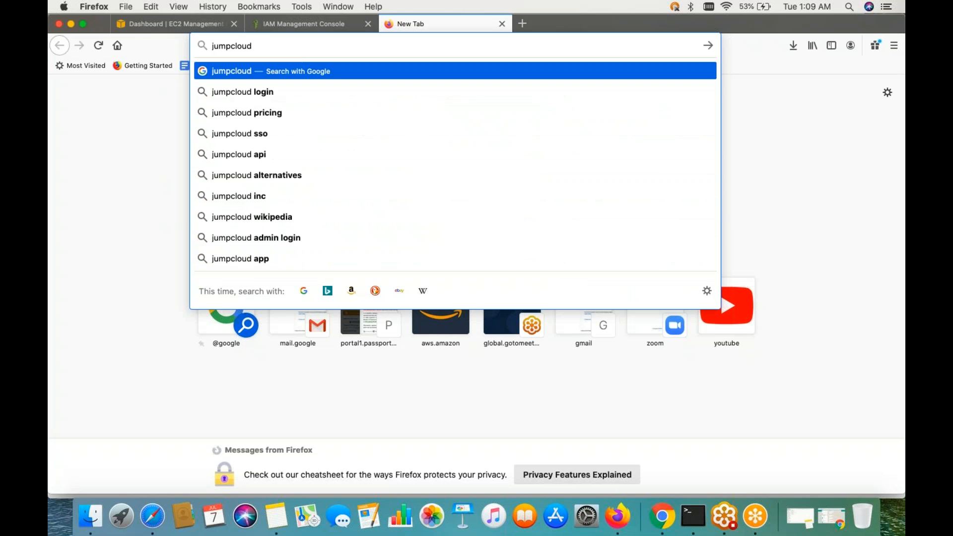
text( inte)
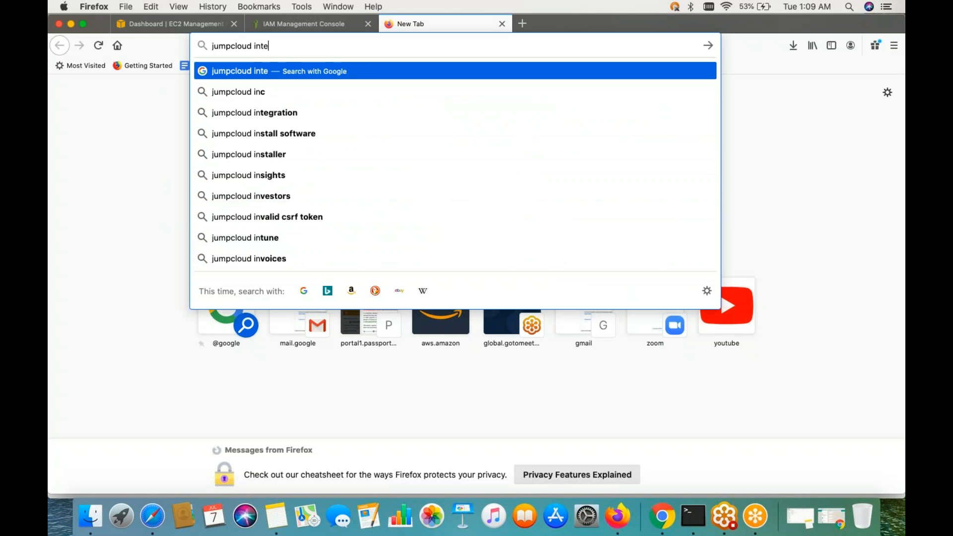
text(gration with)
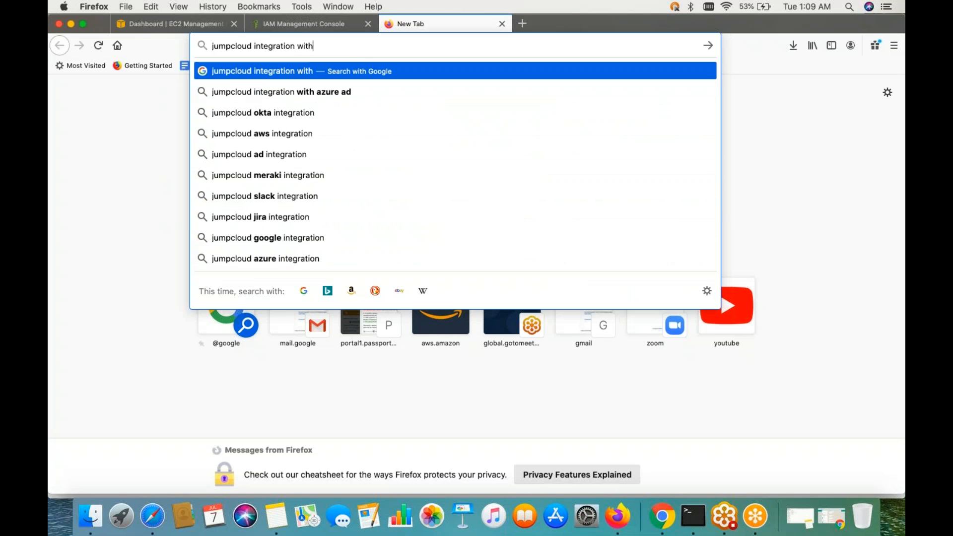
text( aws ia)
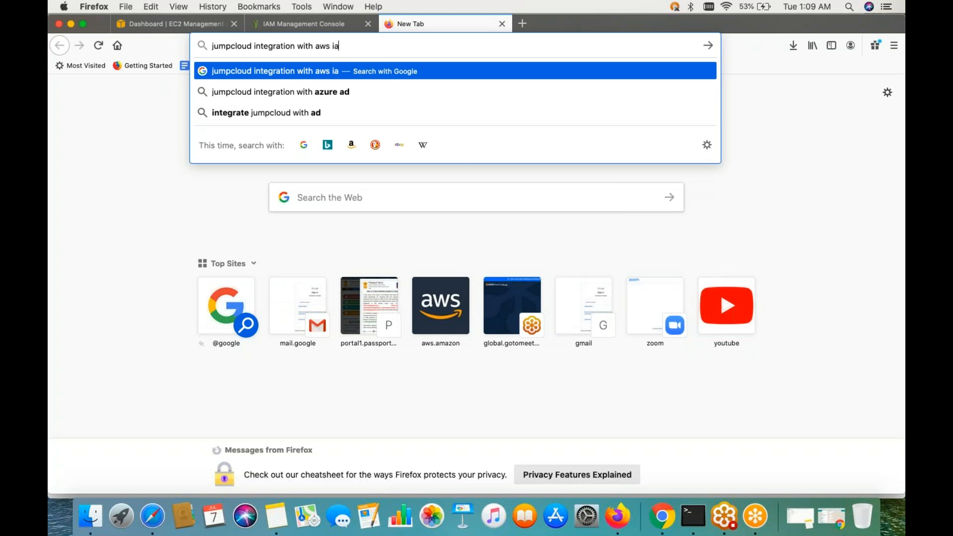
text(m)
key(Return)
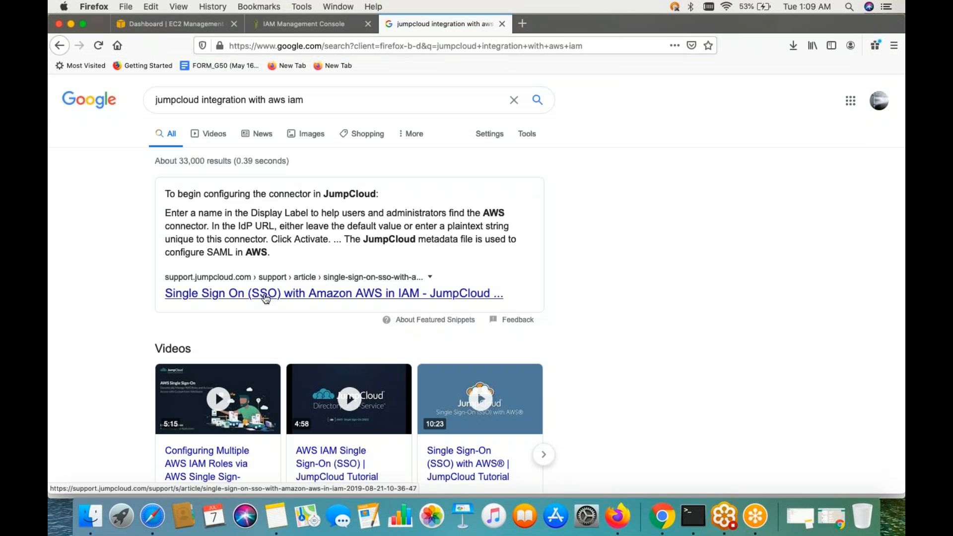
Step: View the JumpCloud article on Single Sign On with Amazon AWS in IAM and its address, and close the article and search tabs
click(266, 297)
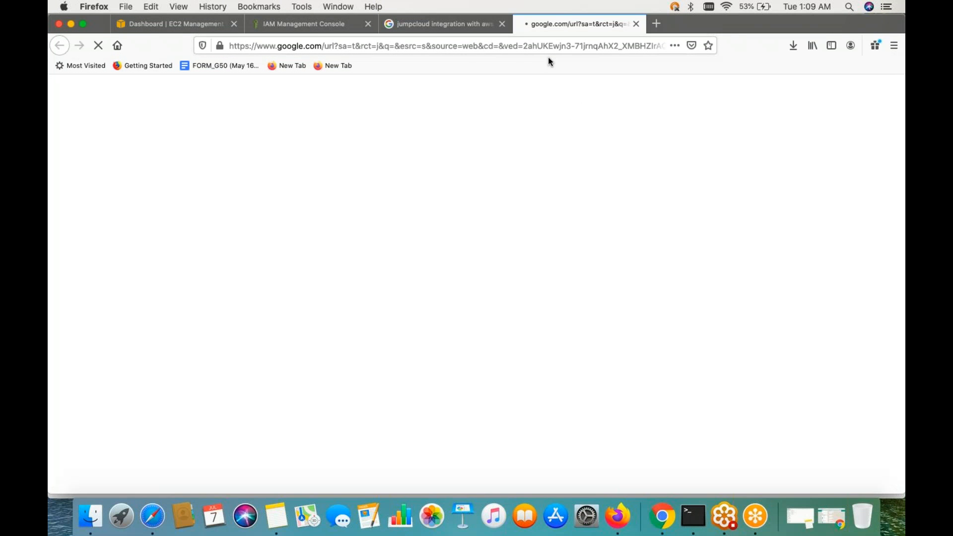
click(526, 46)
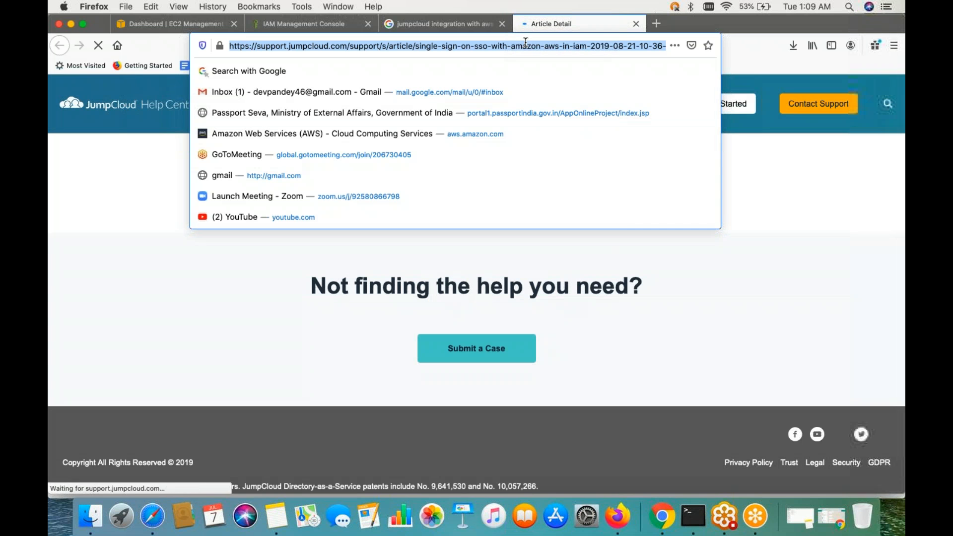
click(688, 267)
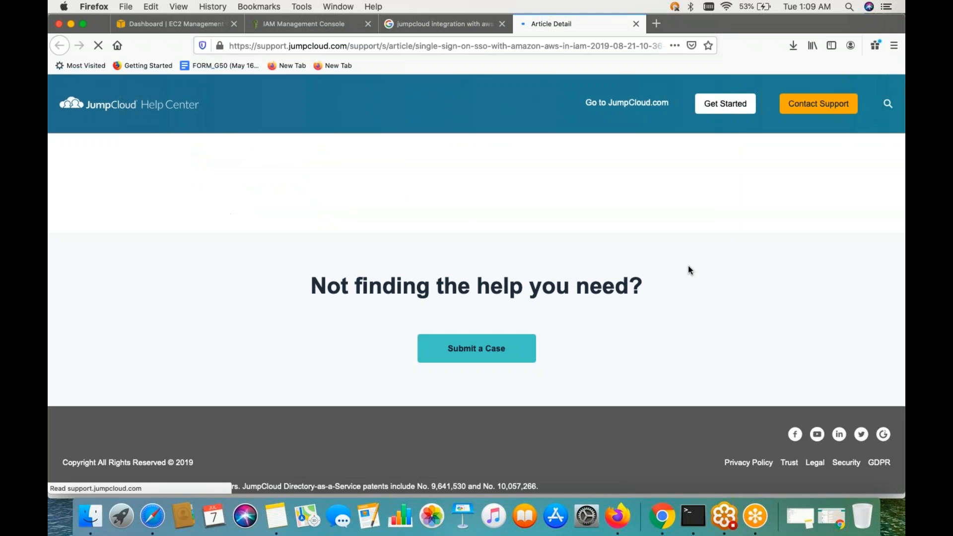
click(430, 45)
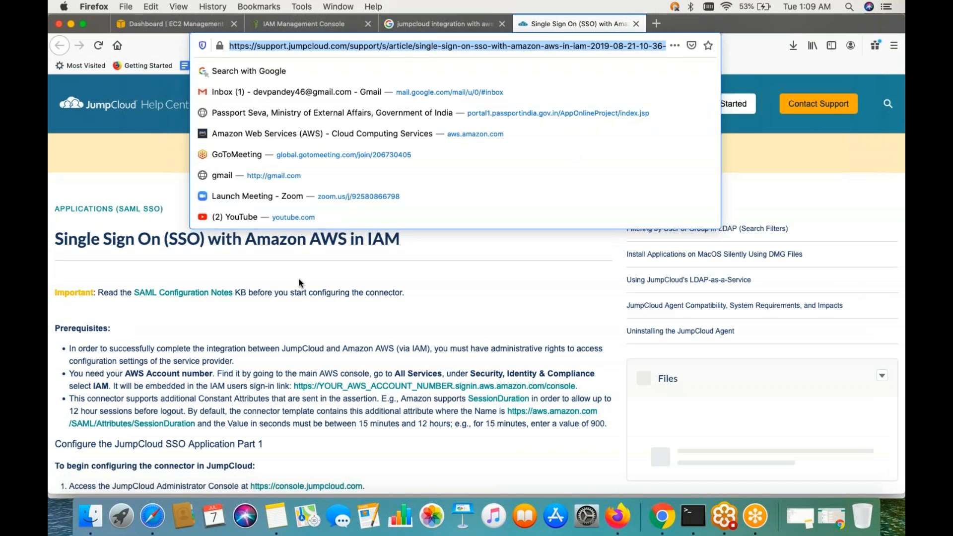
click(299, 278)
click(383, 49)
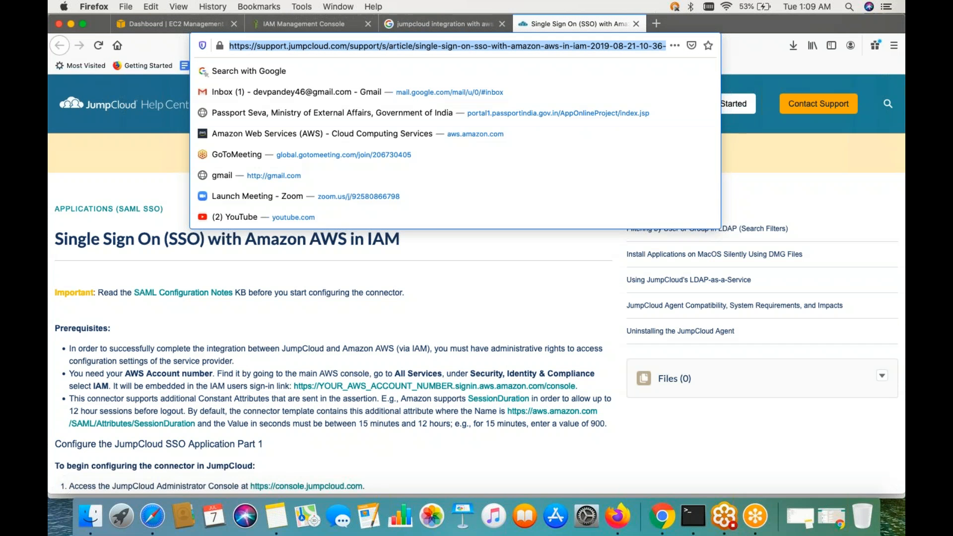
click(808, 489)
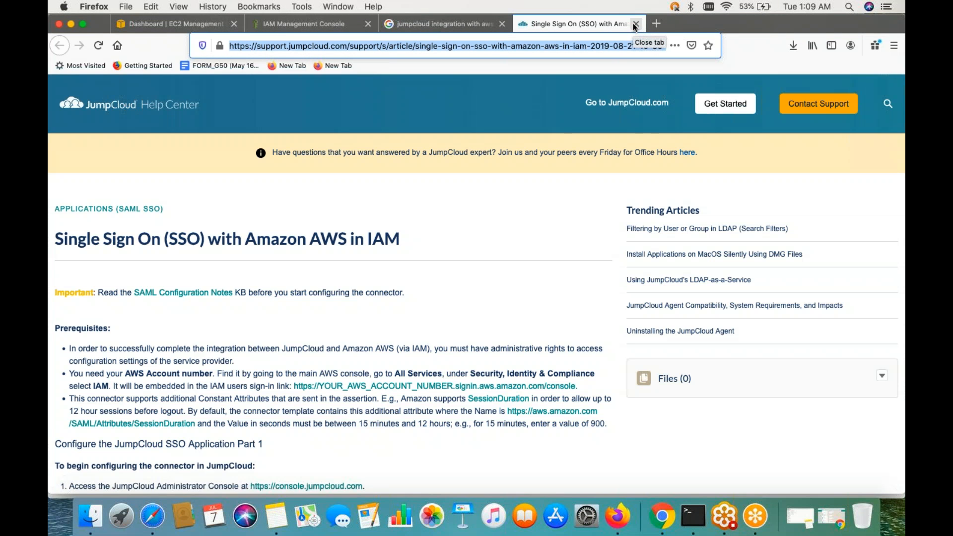
click(635, 24)
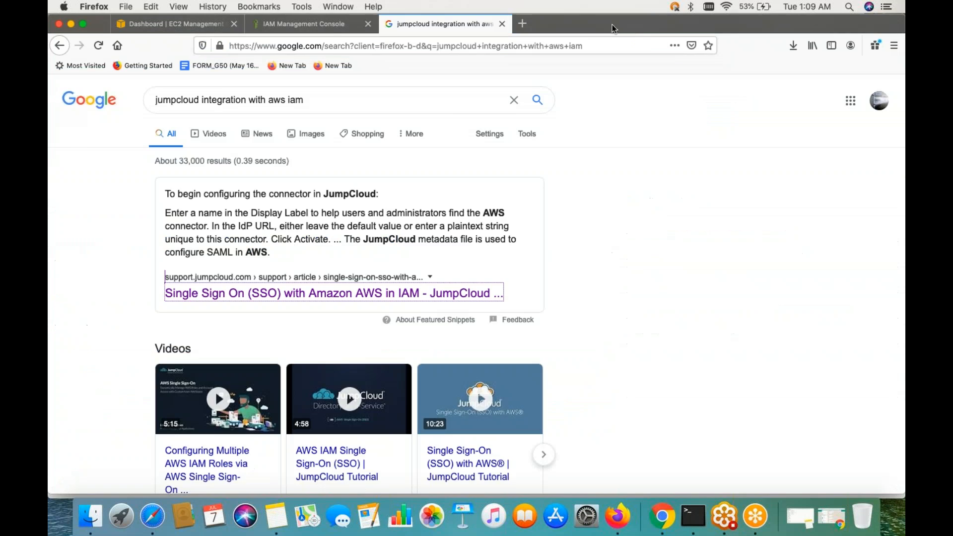
click(501, 23)
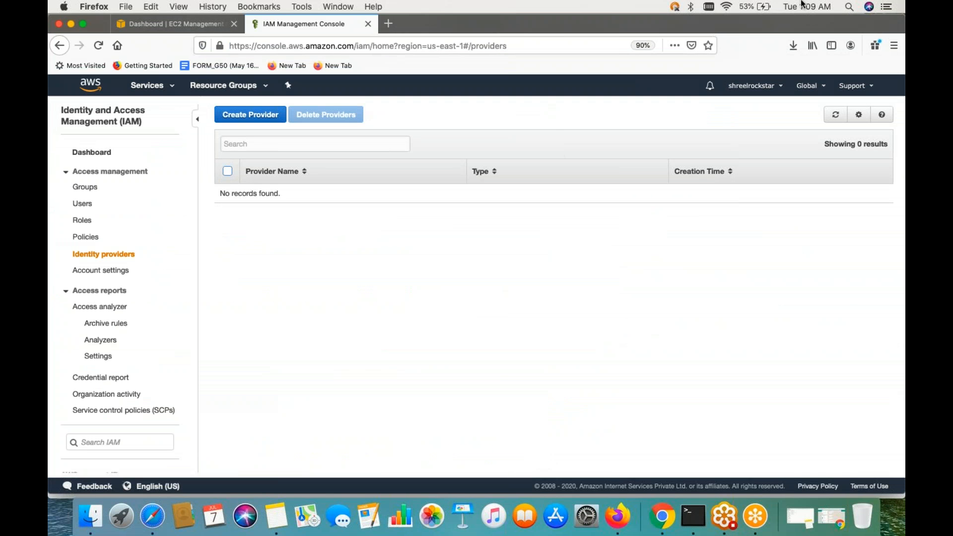
Step: Look over the IAM account settings, including the password policy and the Security Token Service regional endpoints
click(101, 270)
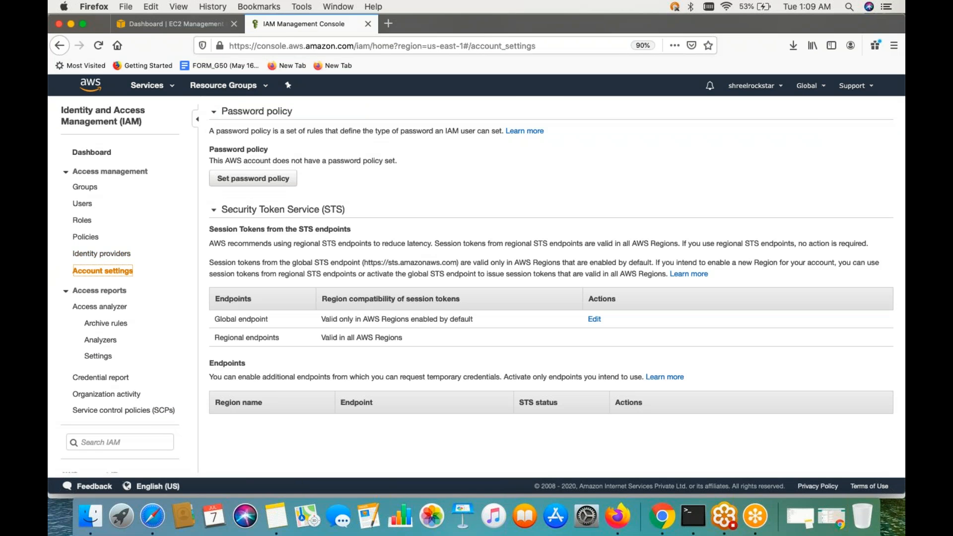
scroll(550, 248, down, 6)
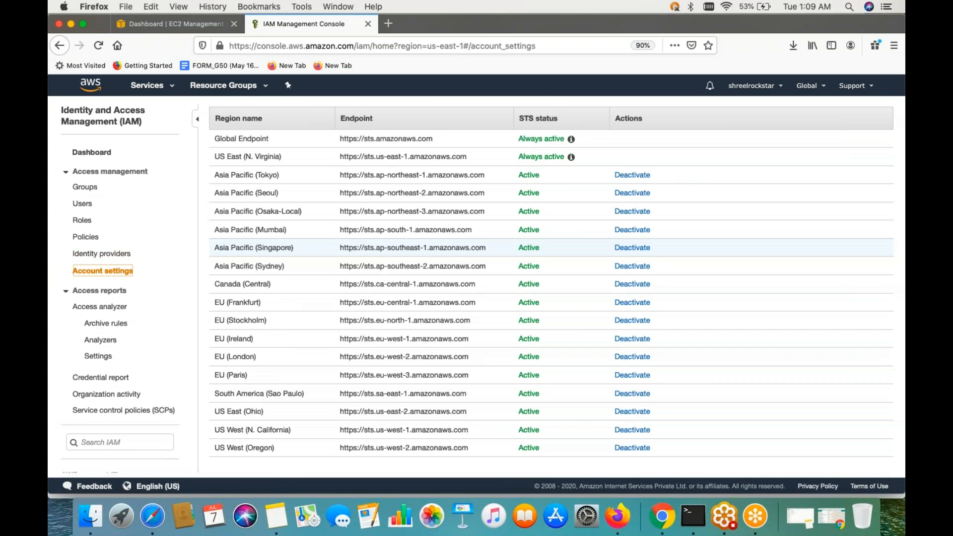
scroll(305, 214, up, 6)
scroll(305, 214, down, 6)
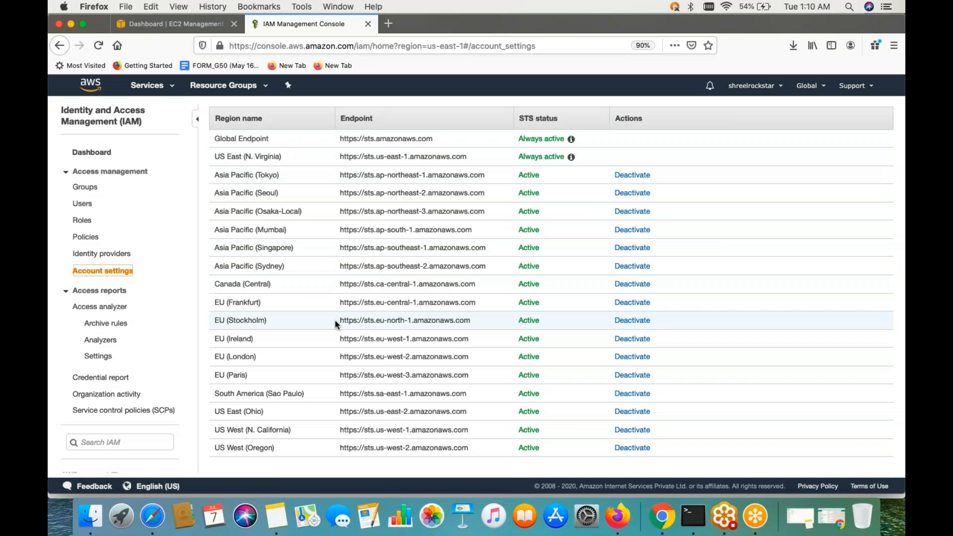
Step: Read the IAM Access Analyzer overview, covering how it works, active findings, taking action, and its benefits and features
click(107, 308)
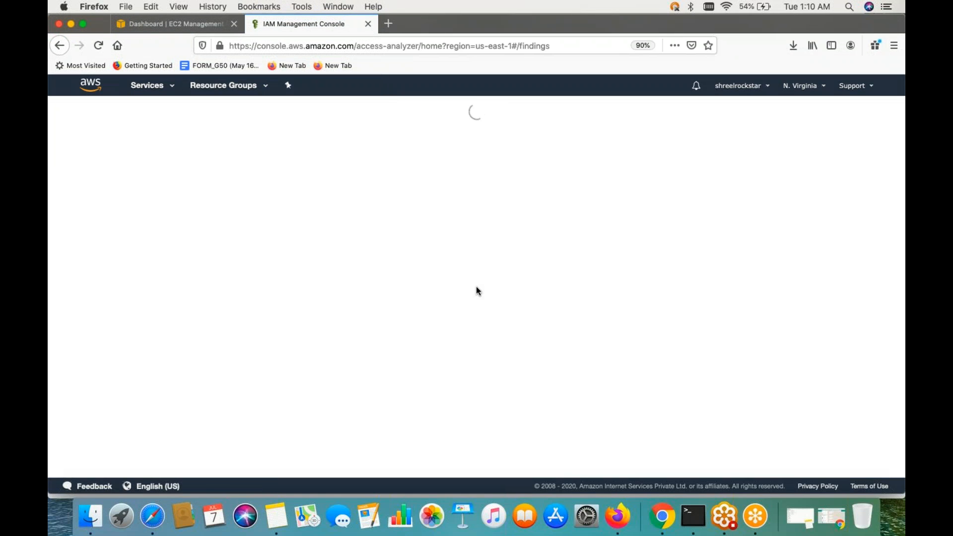
scroll(476, 287, down, 1)
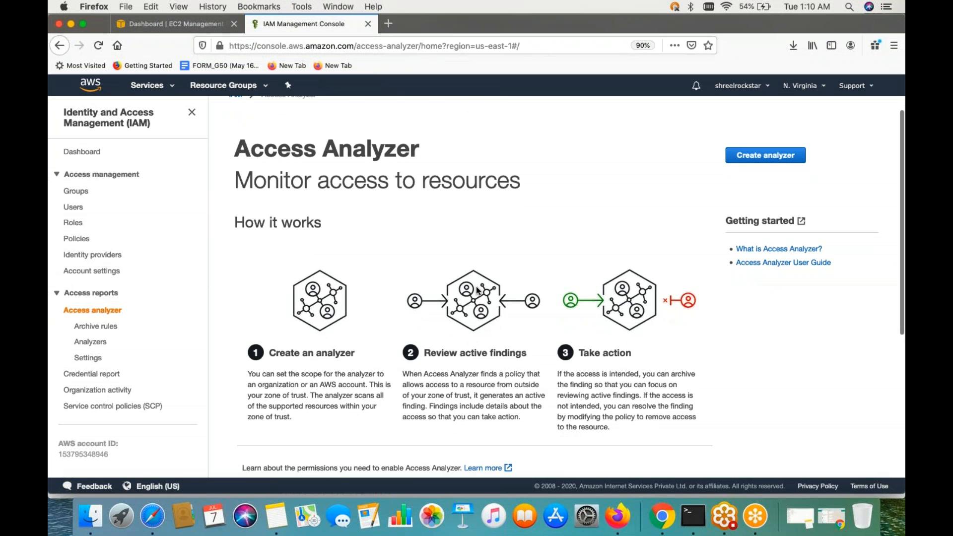
scroll(475, 287, down, 4)
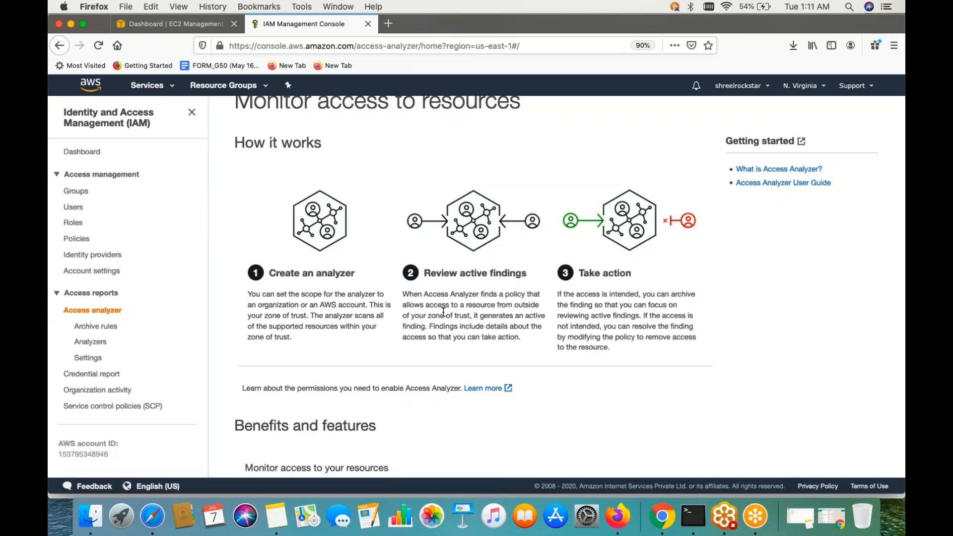
drag(443, 311, 400, 293)
click(543, 339)
click(399, 293)
drag(556, 293, 622, 353)
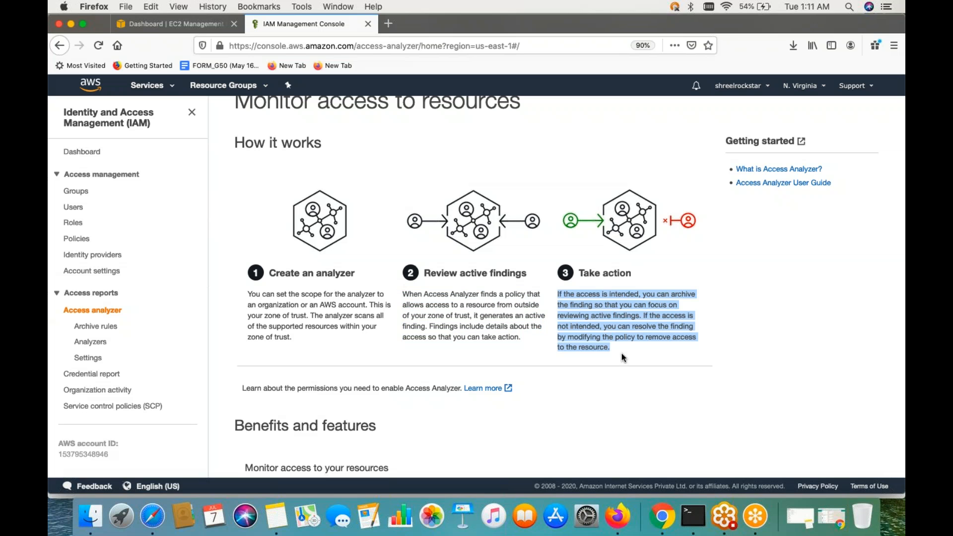
click(621, 352)
scroll(621, 353, down, 3)
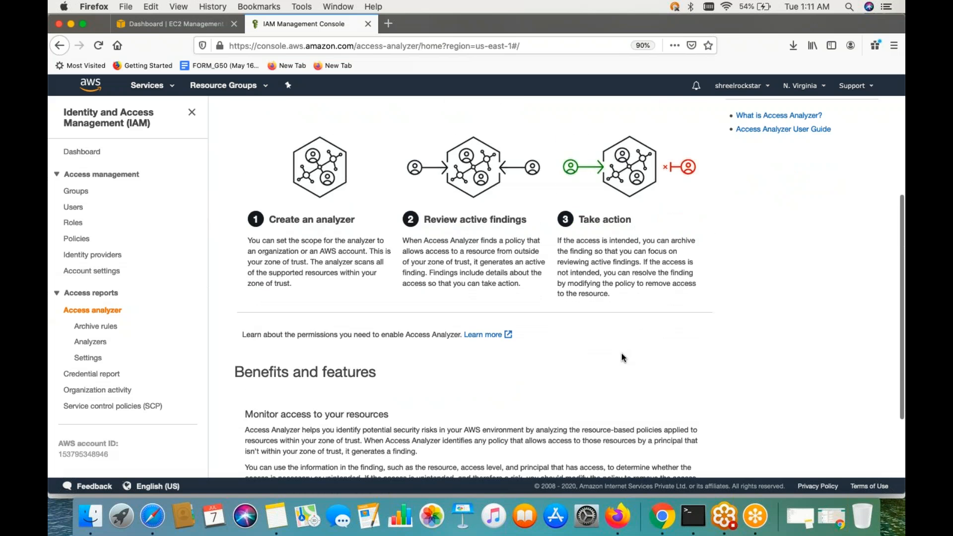
scroll(621, 353, up, 5)
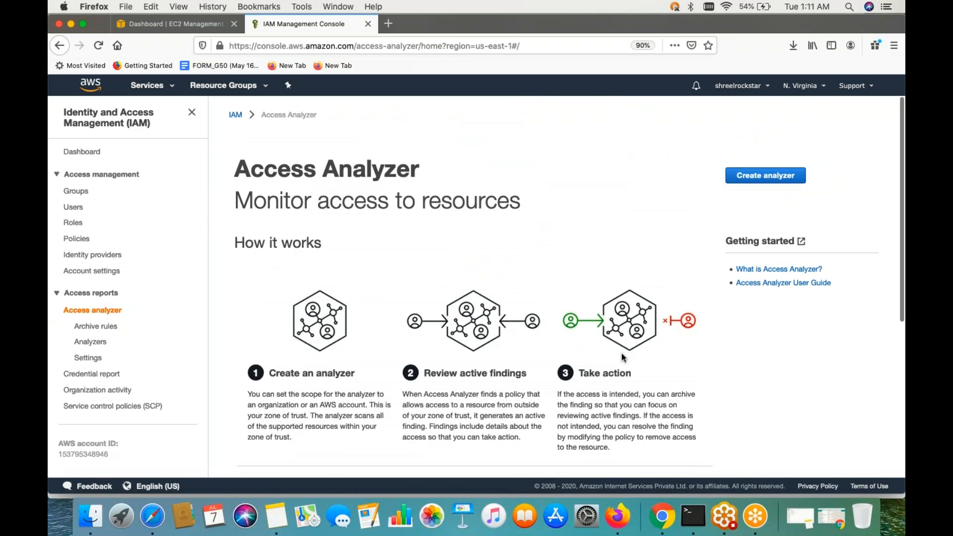
scroll(621, 353, down, 3)
scroll(621, 353, up, 3)
Step: Review the settings for creating an access analyzer and cancel without creating it
click(743, 178)
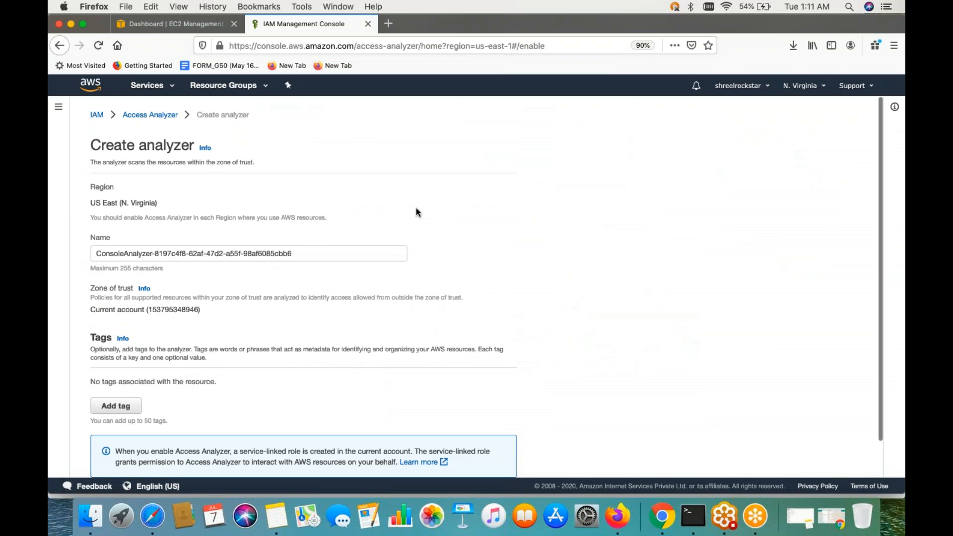
scroll(416, 207, down, 2)
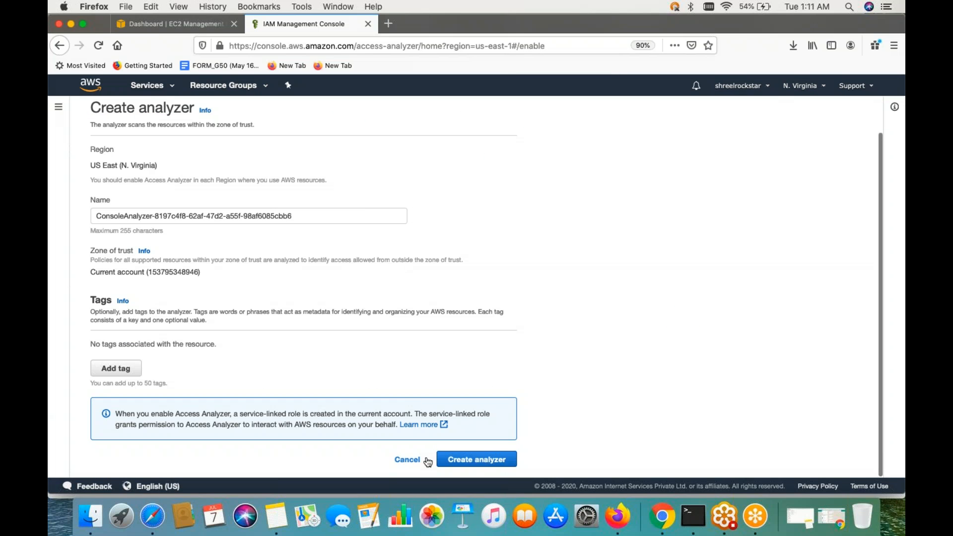
click(417, 461)
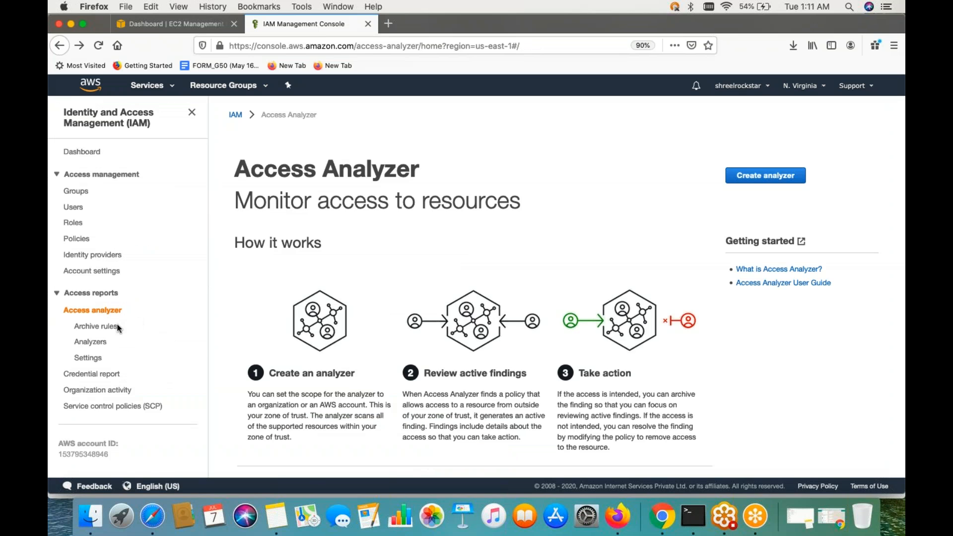
Step: Look through the Access Analyzer archive rules and settings and the credential report page, and return to the IAM users list
click(104, 328)
click(96, 364)
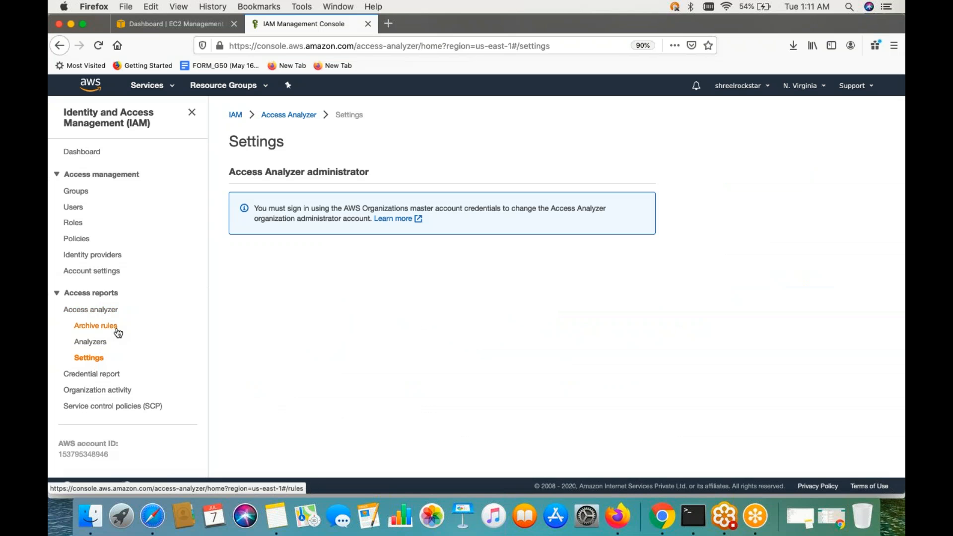
click(108, 376)
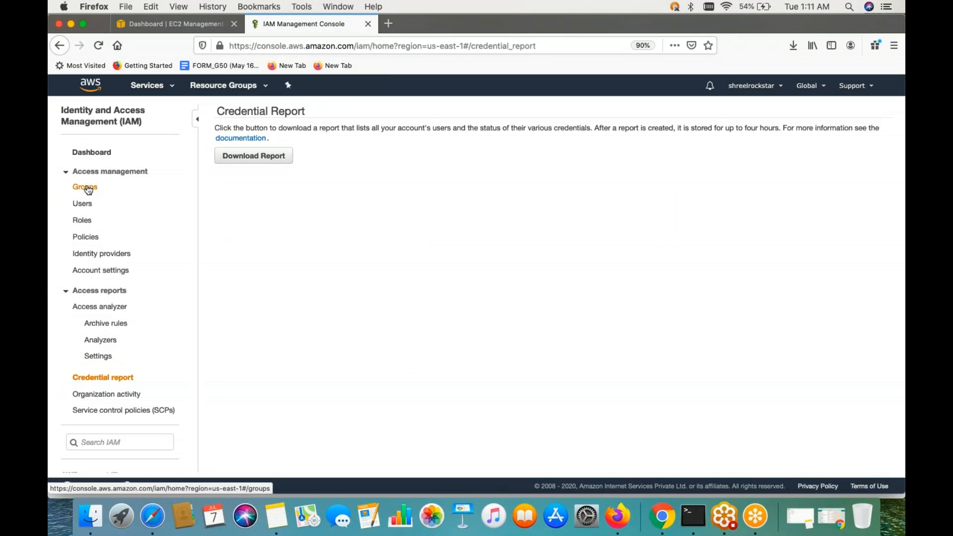
click(85, 205)
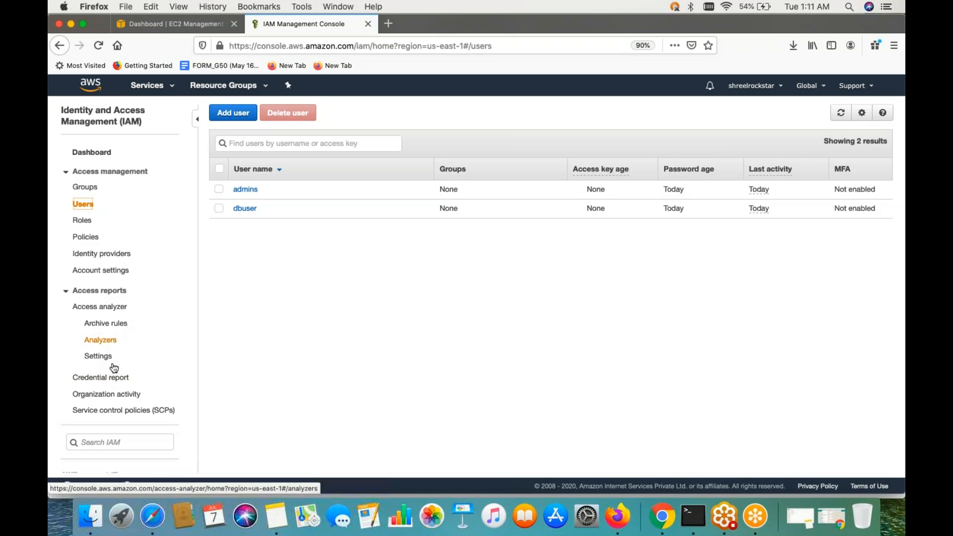
Step: Download the account's IAM credential report and save the CSV file
click(104, 378)
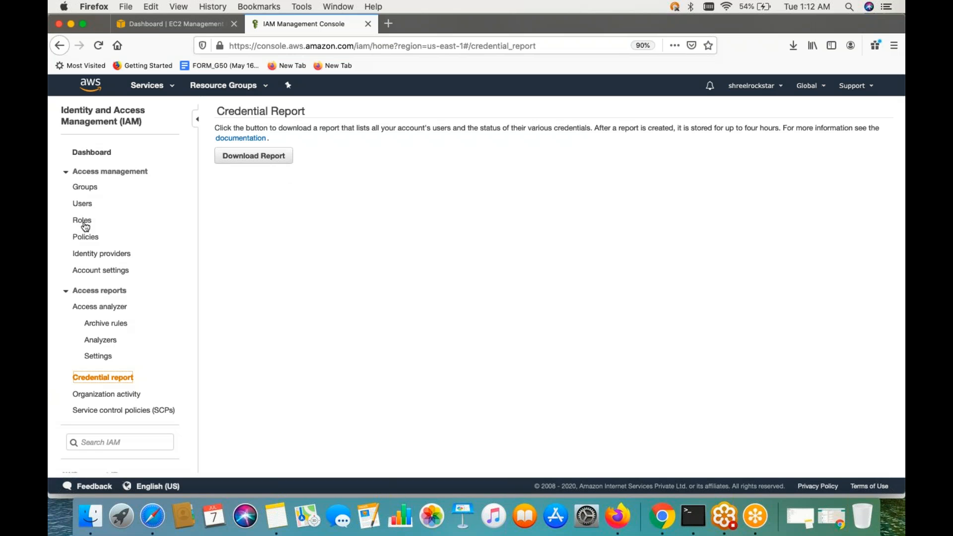
click(81, 205)
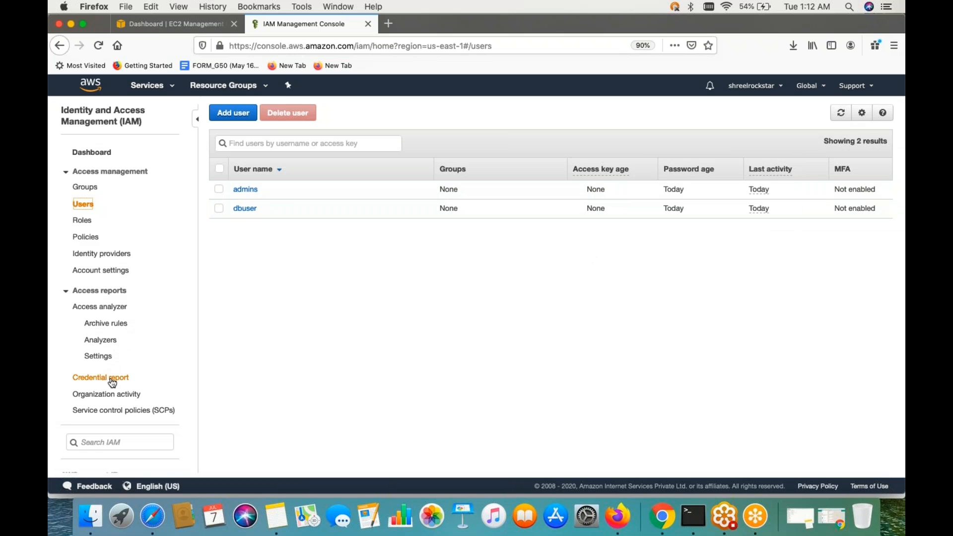
click(81, 379)
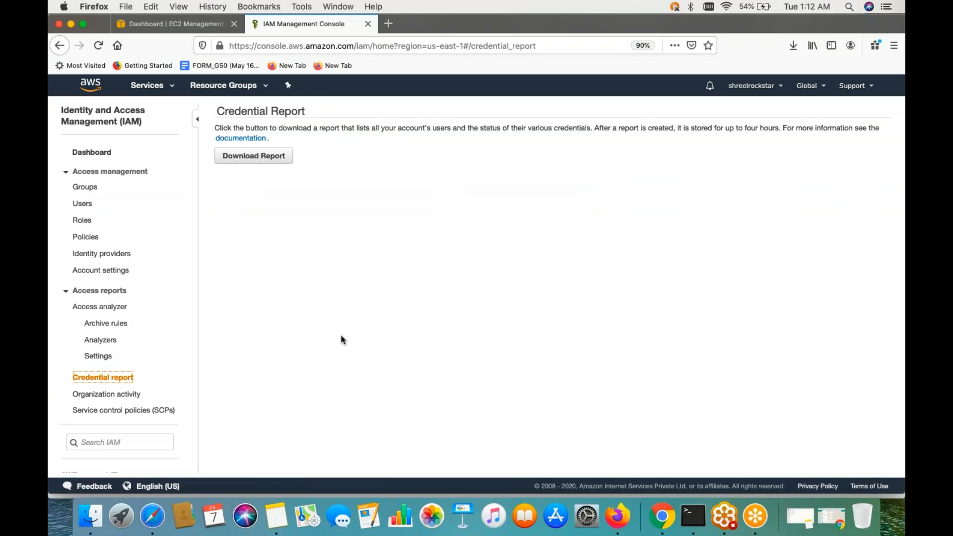
click(253, 156)
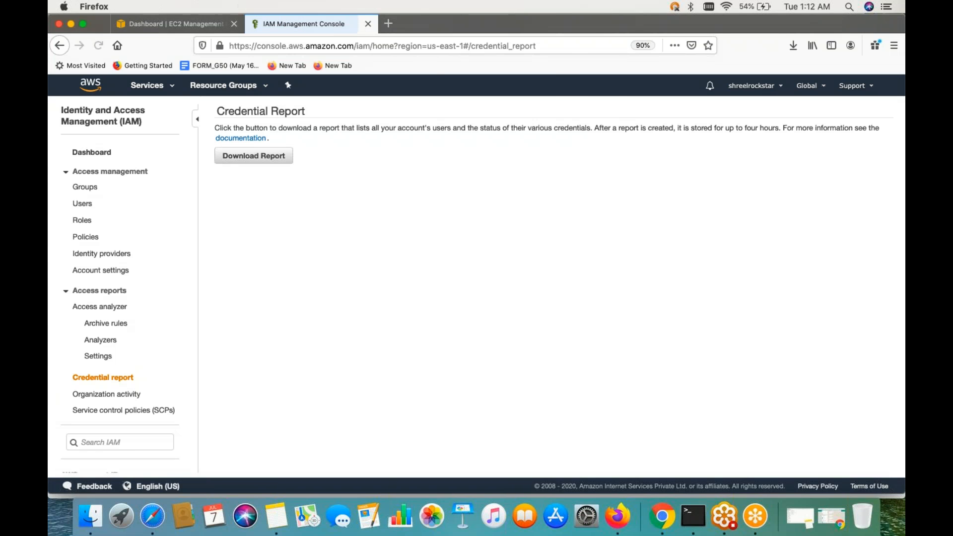
click(543, 193)
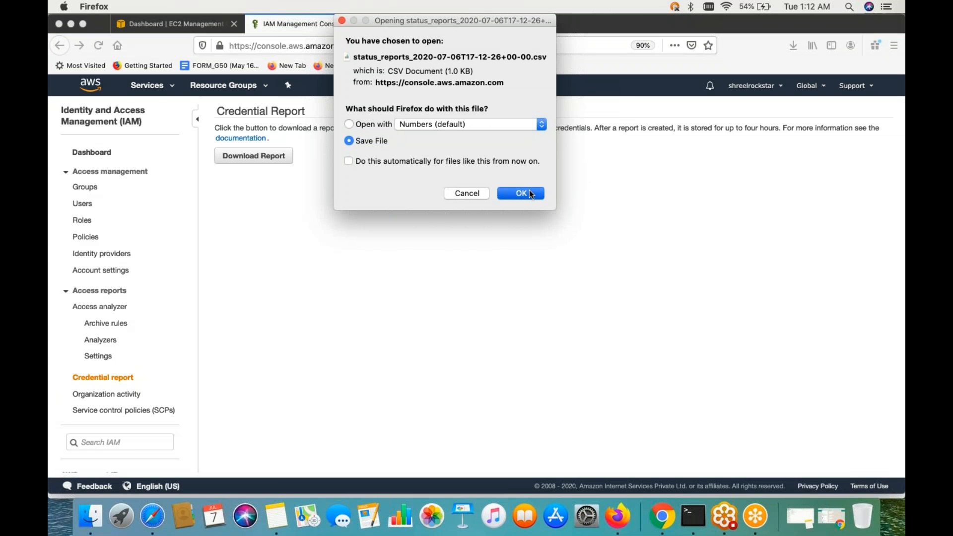
Step: Open the downloaded credential report CSV in Numbers and dismiss the What's New introduction
click(794, 48)
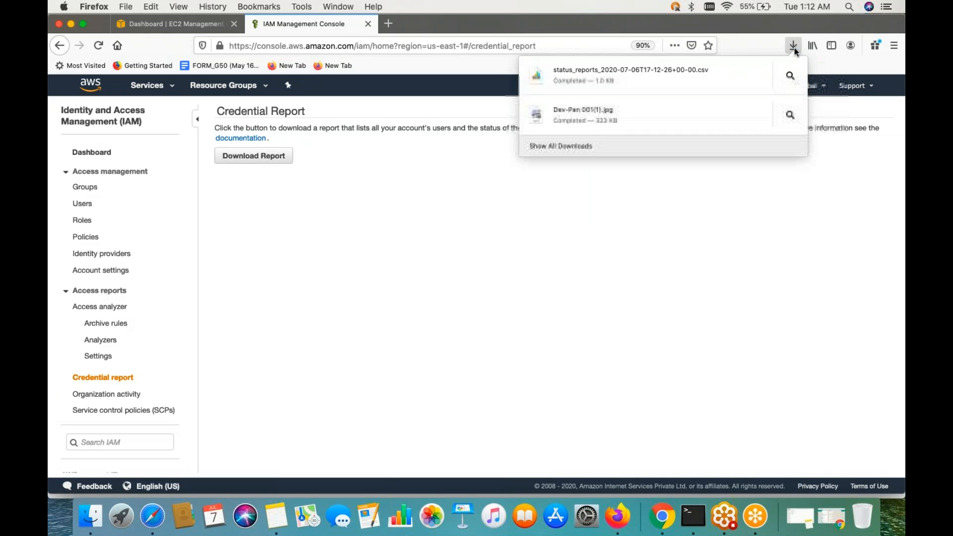
click(693, 80)
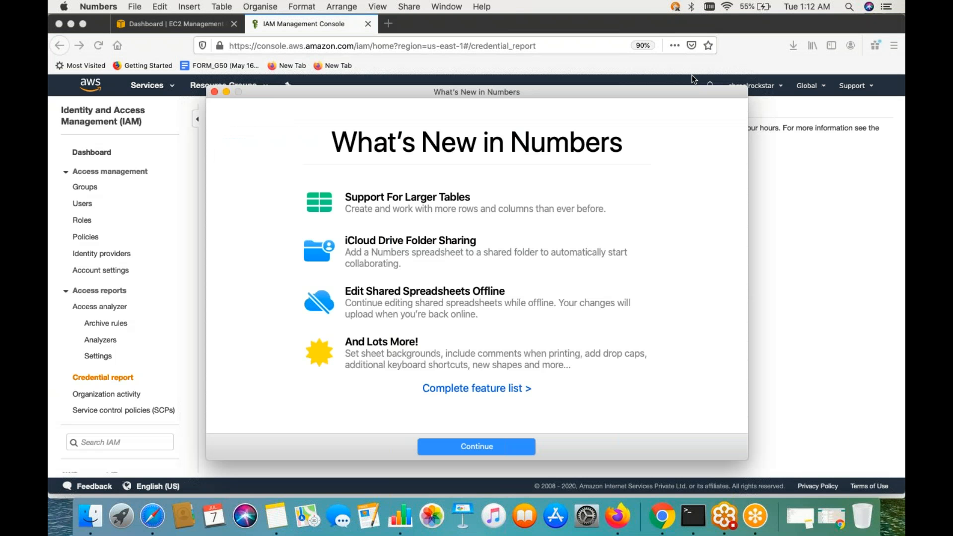
click(460, 445)
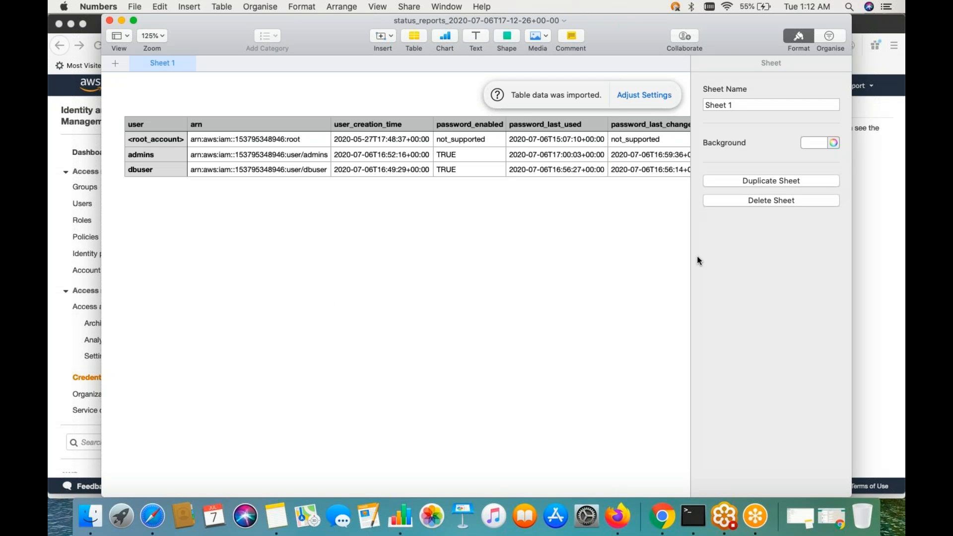
Step: Examine the credential report's password, MFA, access key and certificate columns for each user, and close the spreadsheet
scroll(550, 227, right, 5)
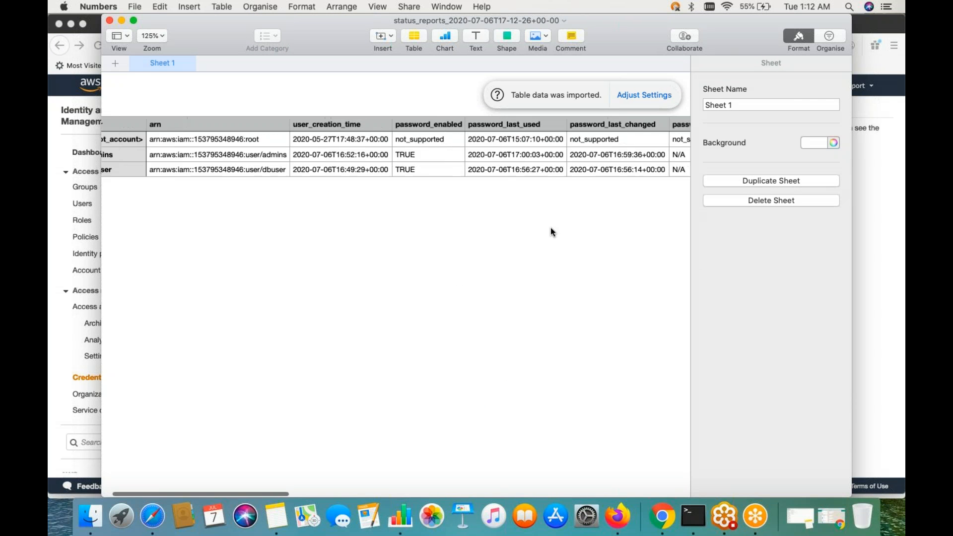
scroll(542, 230, left, 6)
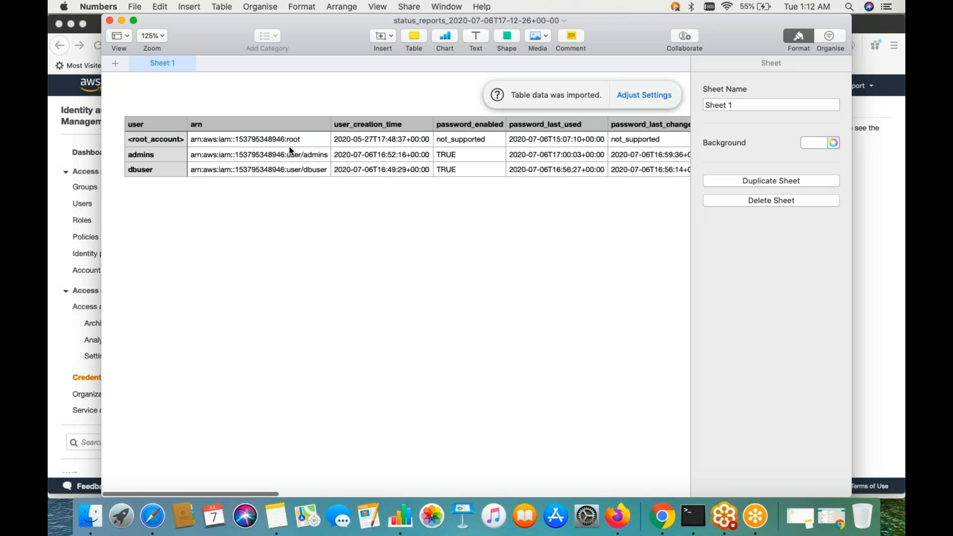
scroll(425, 161, right, 2)
scroll(425, 161, left, 2)
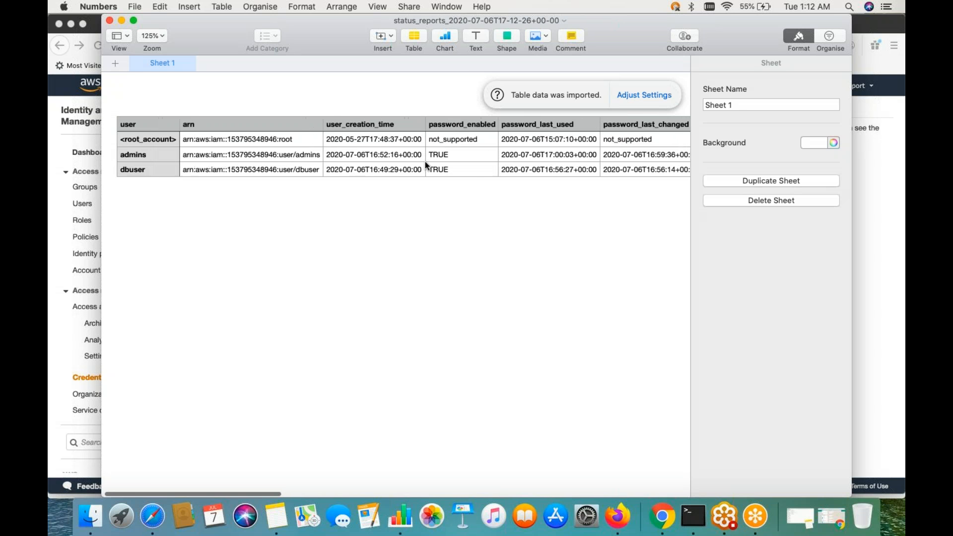
scroll(425, 162, right, 6)
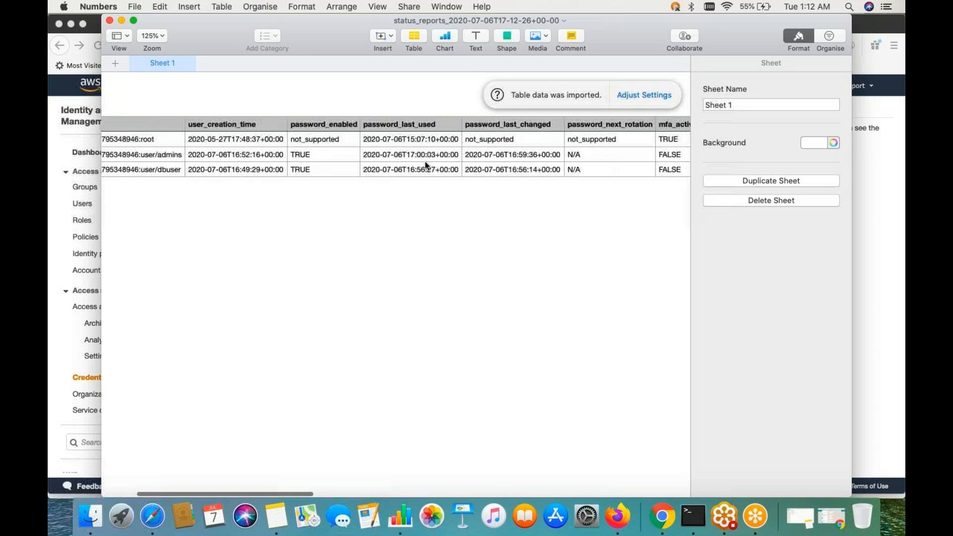
scroll(467, 153, right, 4)
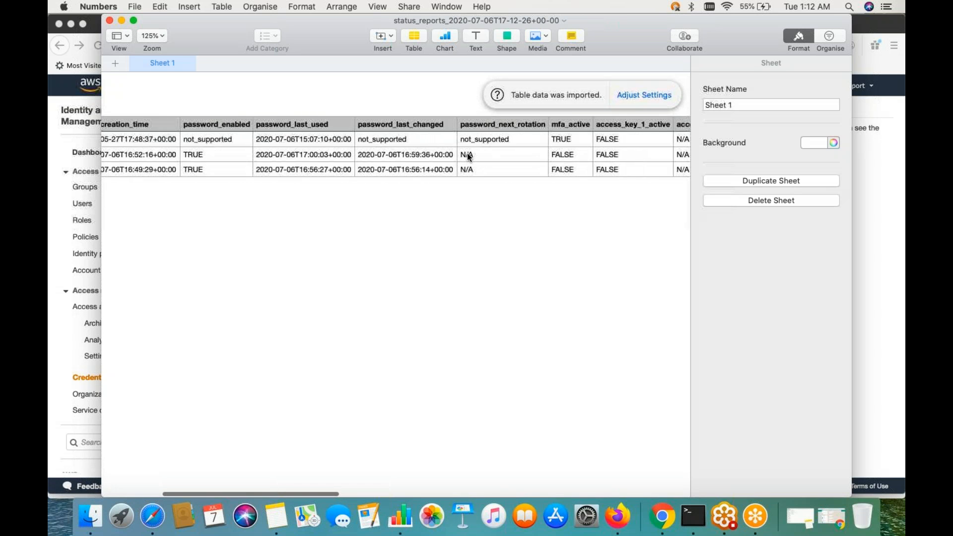
scroll(466, 153, right, 6)
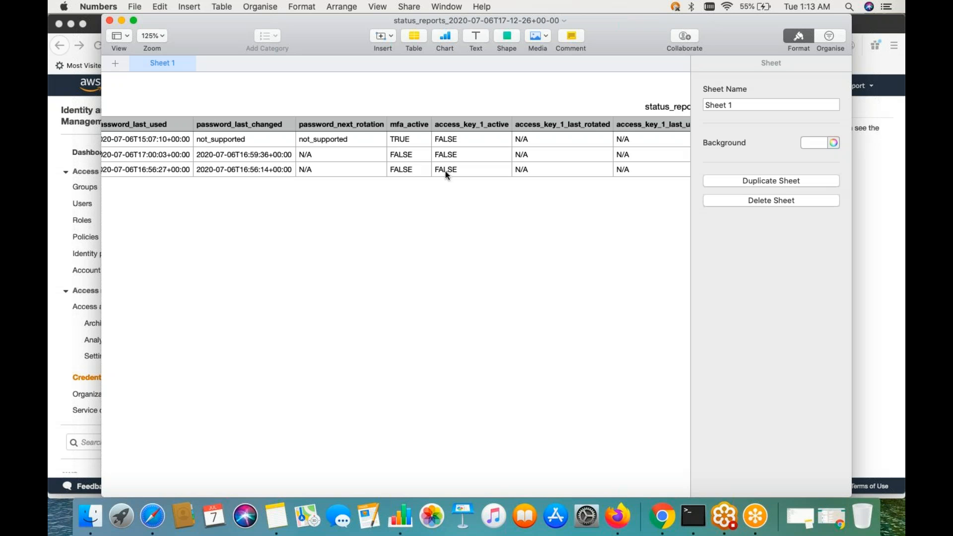
scroll(507, 170, right, 15)
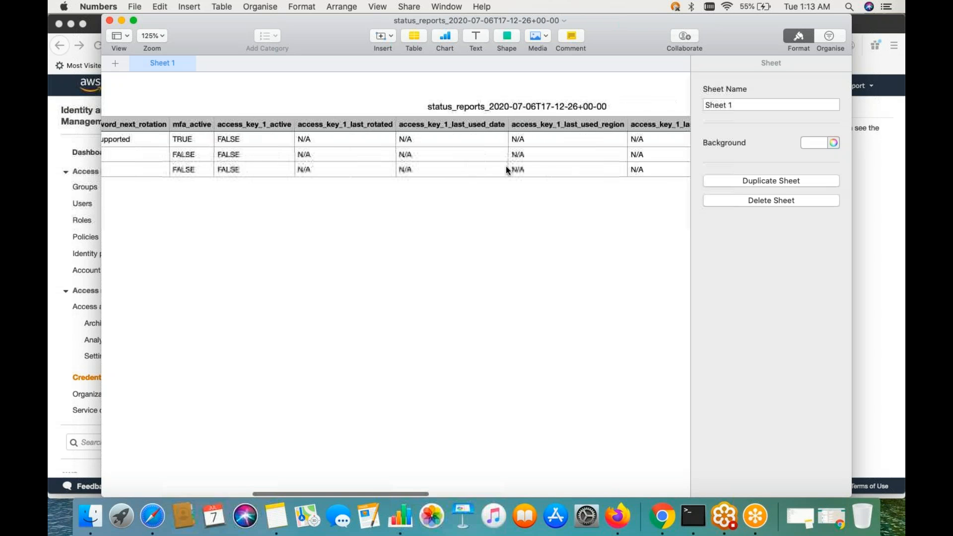
scroll(505, 166, left, 20)
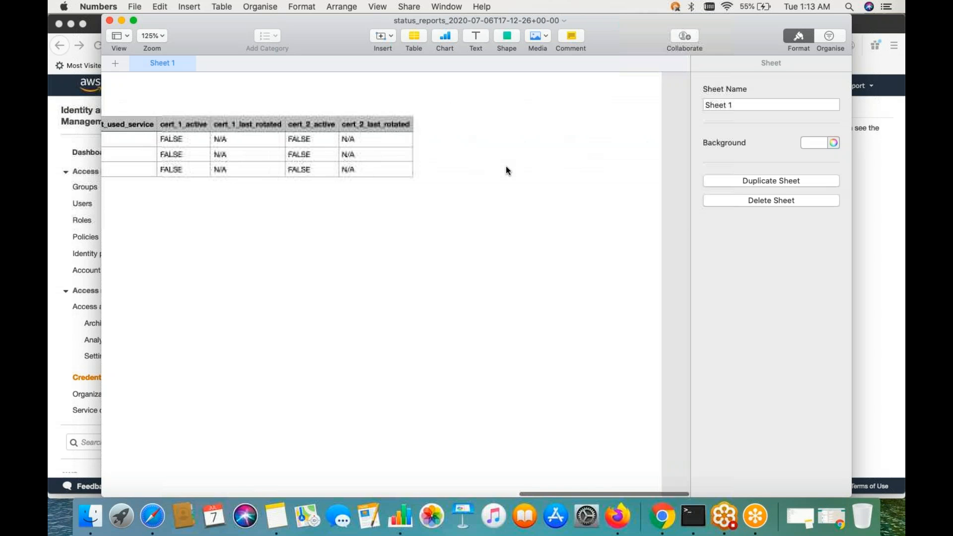
click(110, 21)
click(303, 236)
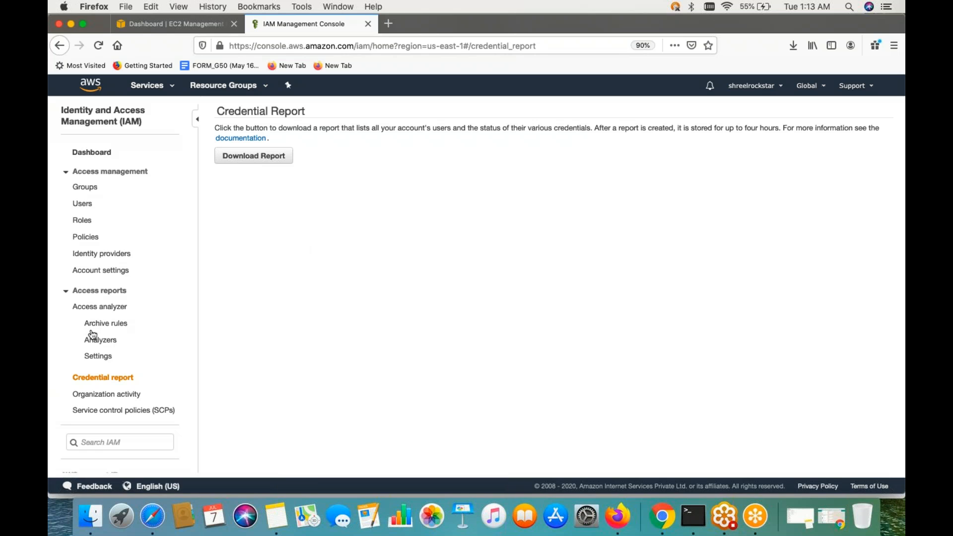
Step: View the IAM Organization activity page and read the account's organization membership message
scroll(96, 335, down, 2)
click(110, 367)
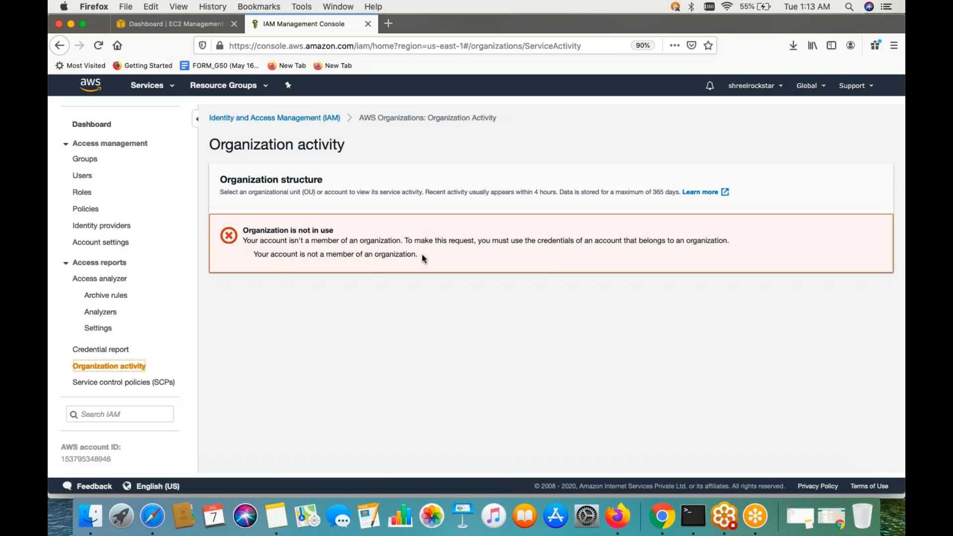
drag(422, 254, 332, 241)
click(390, 245)
drag(326, 254, 418, 254)
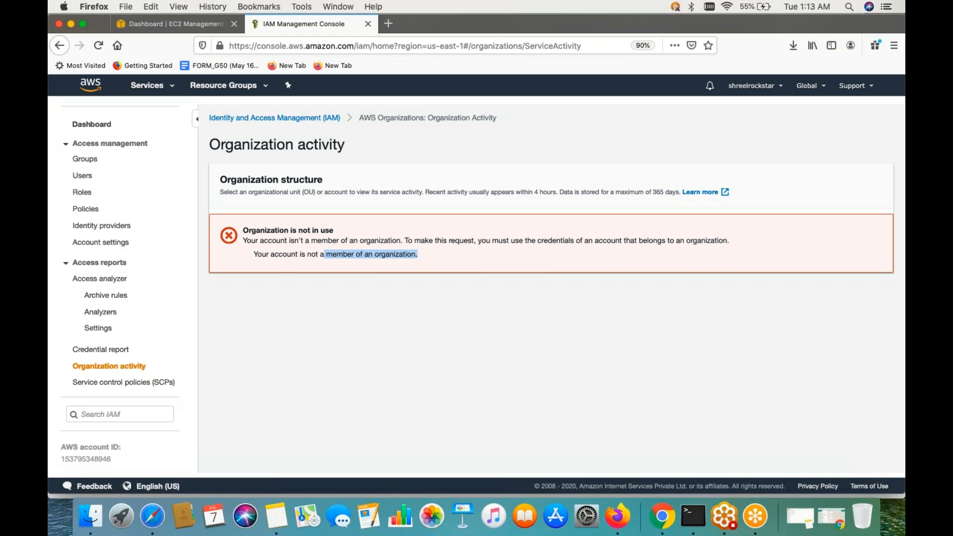
click(418, 255)
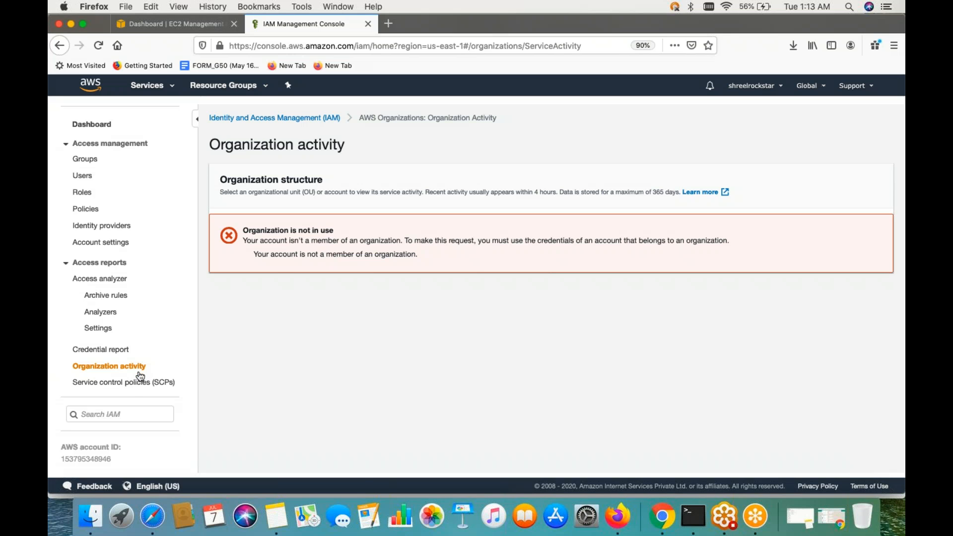
Step: View the service control policies (SCPs) page and read its organization status message
click(134, 382)
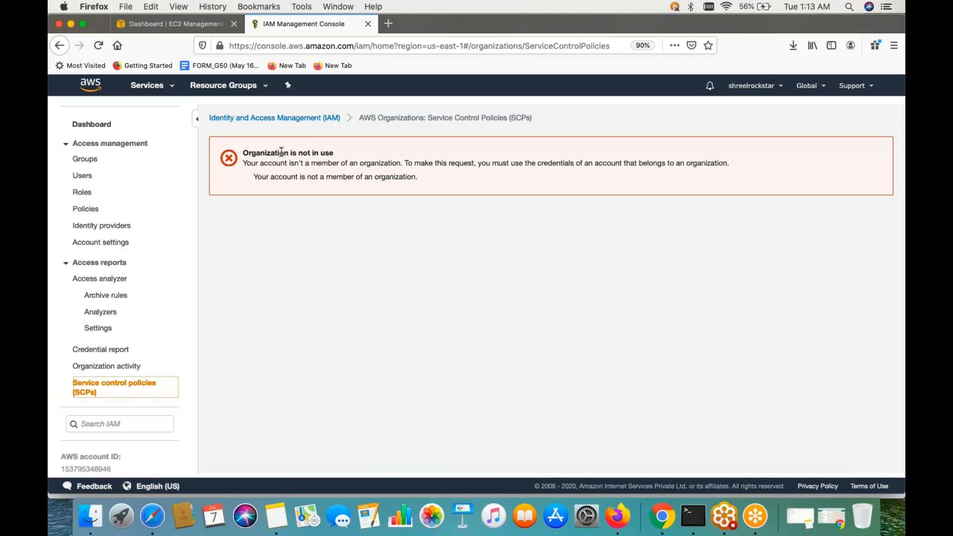
drag(281, 152, 426, 164)
click(431, 198)
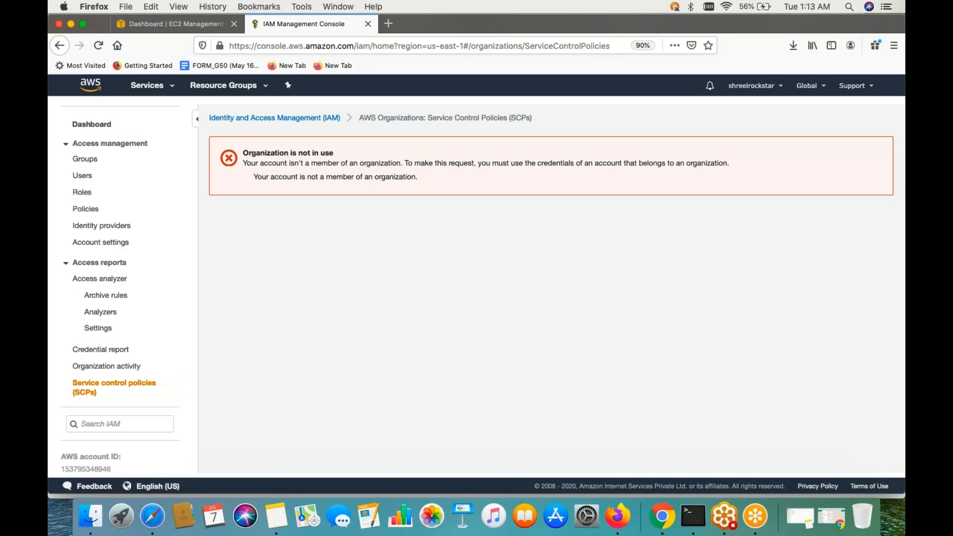
scroll(119, 288, down, 1)
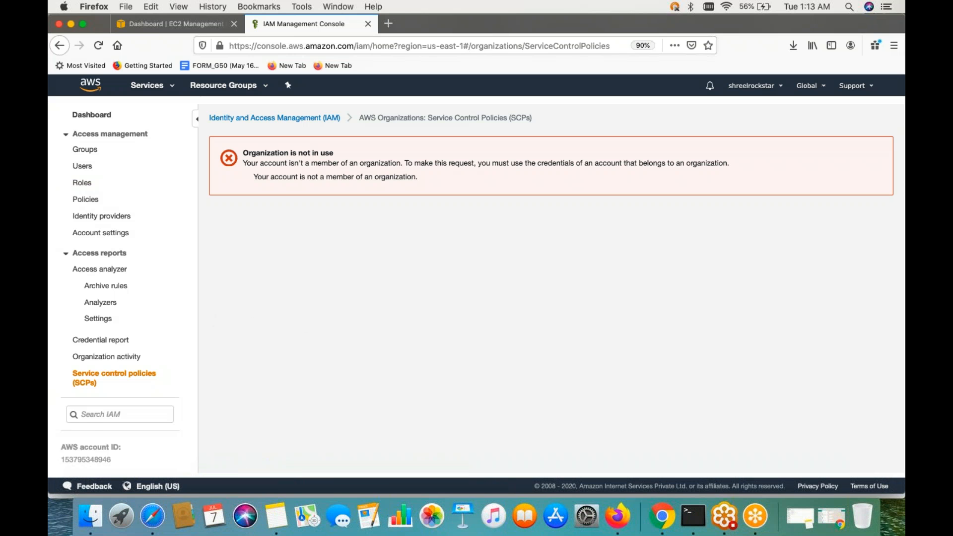
Step: Open the assigned MFA device management for the IAM user dbuser from its security credentials
scroll(144, 290, up, 2)
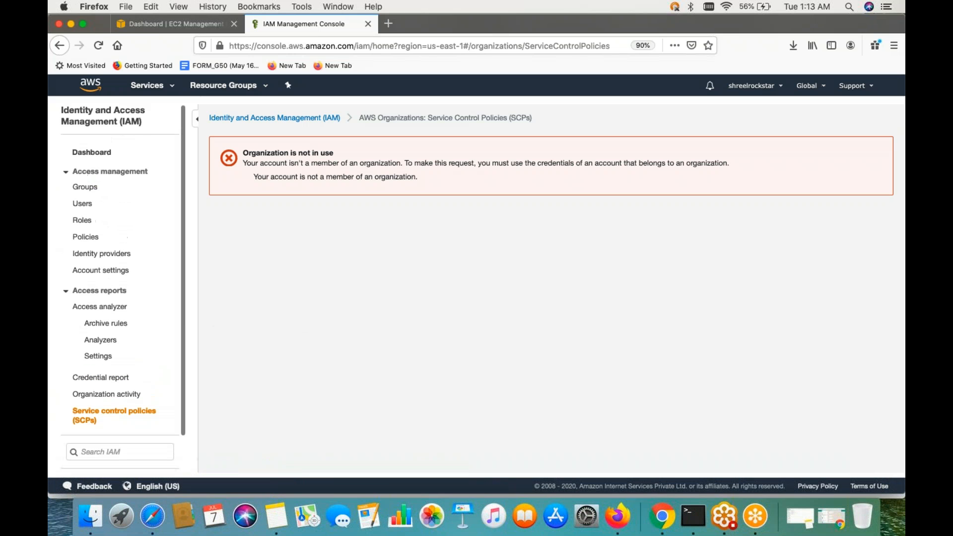
click(82, 203)
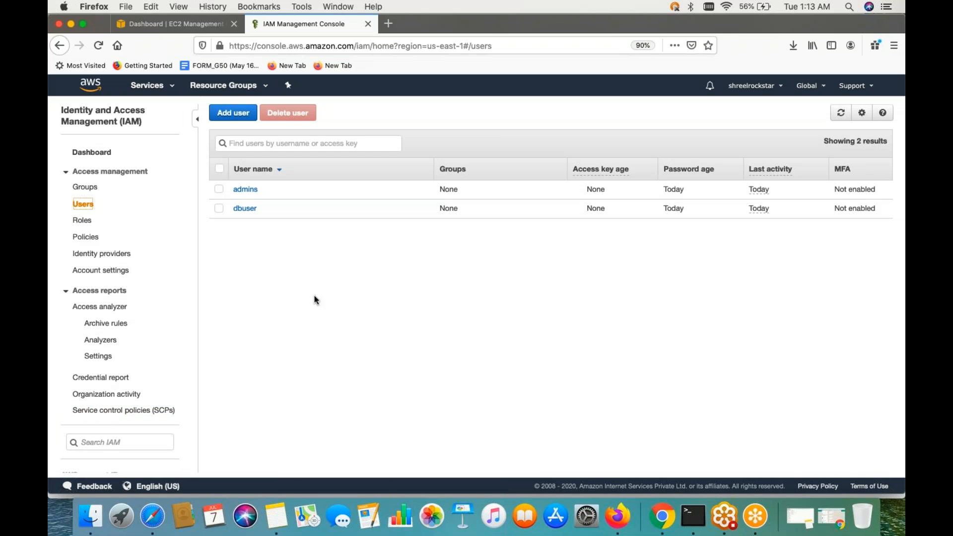
click(245, 208)
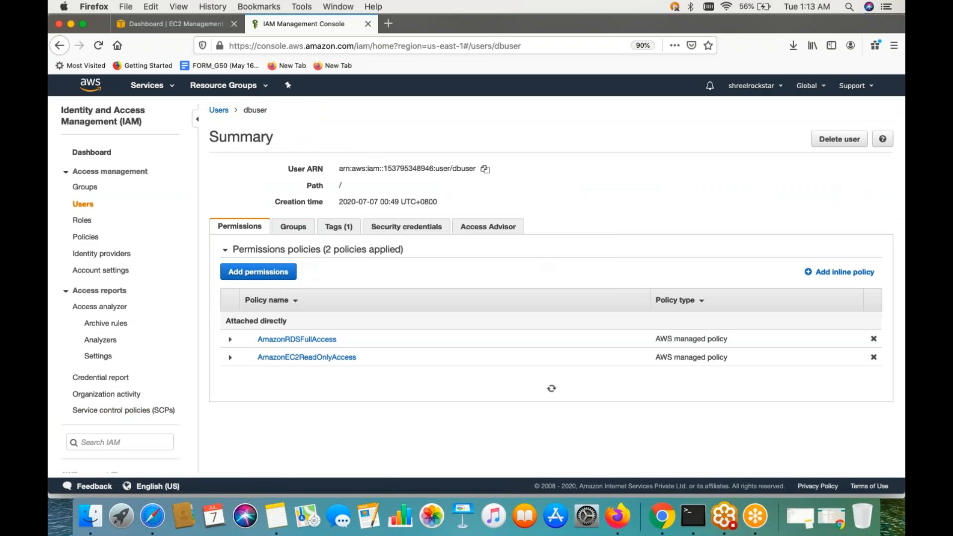
click(427, 228)
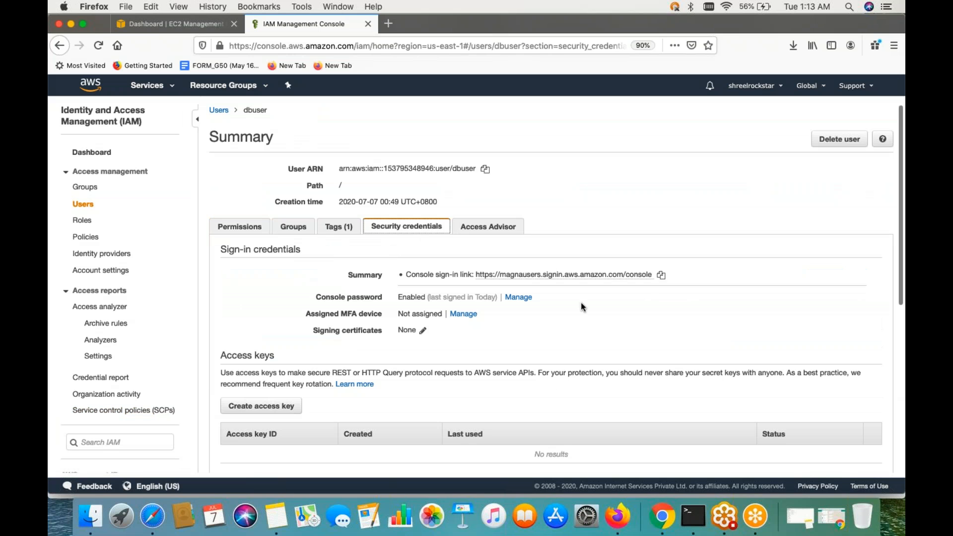
scroll(581, 307, down, 1)
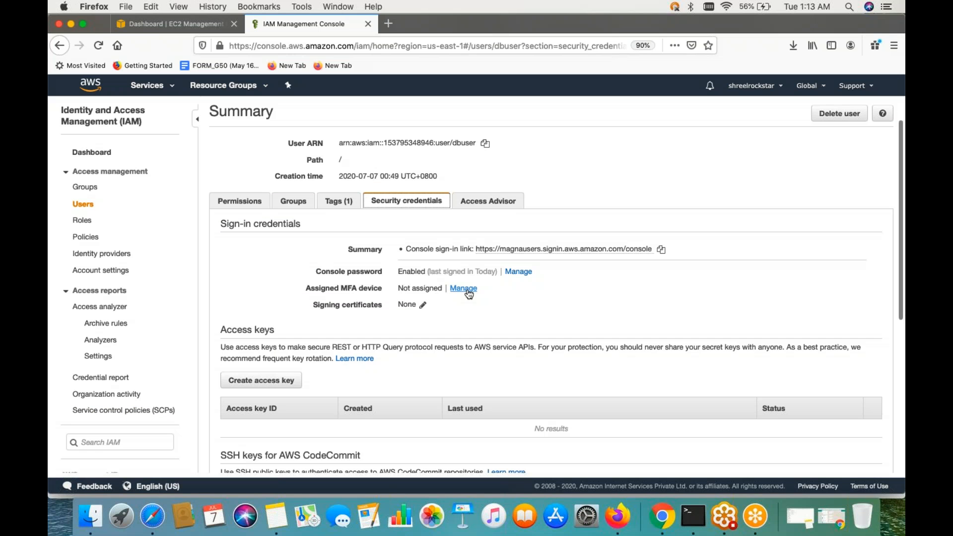
click(467, 290)
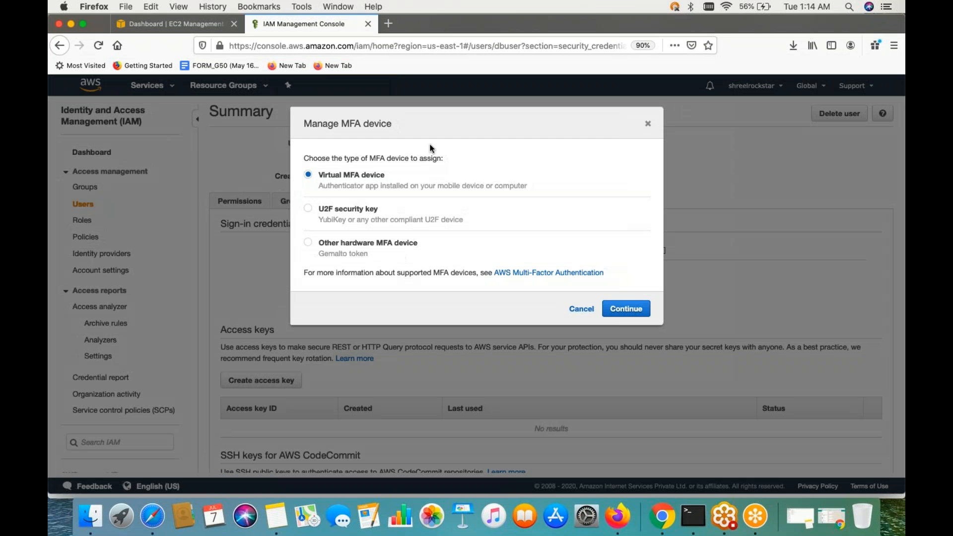
Step: Open the AWS Multi-Factor Authentication information page and set the MFA device type to Virtual MFA device after trying Other hardware MFA device
click(547, 274)
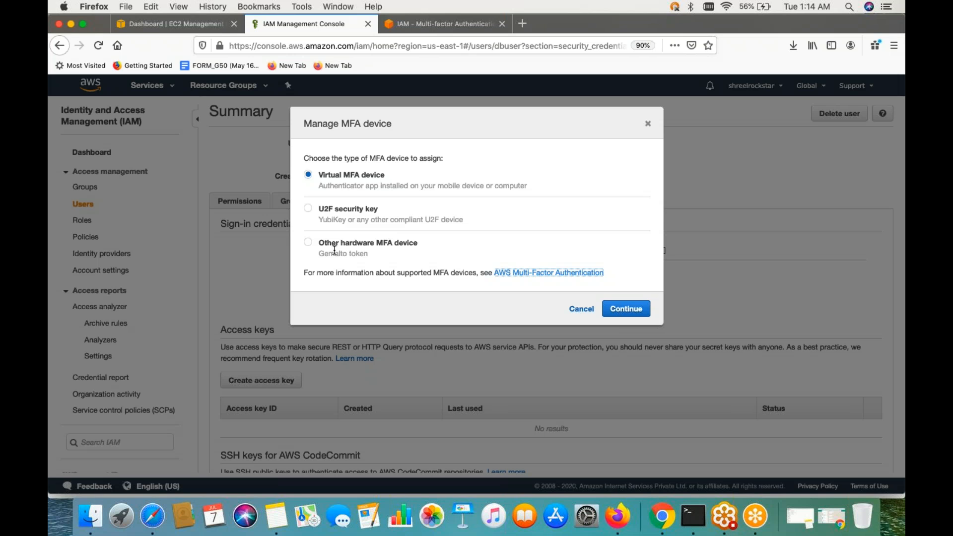
click(309, 243)
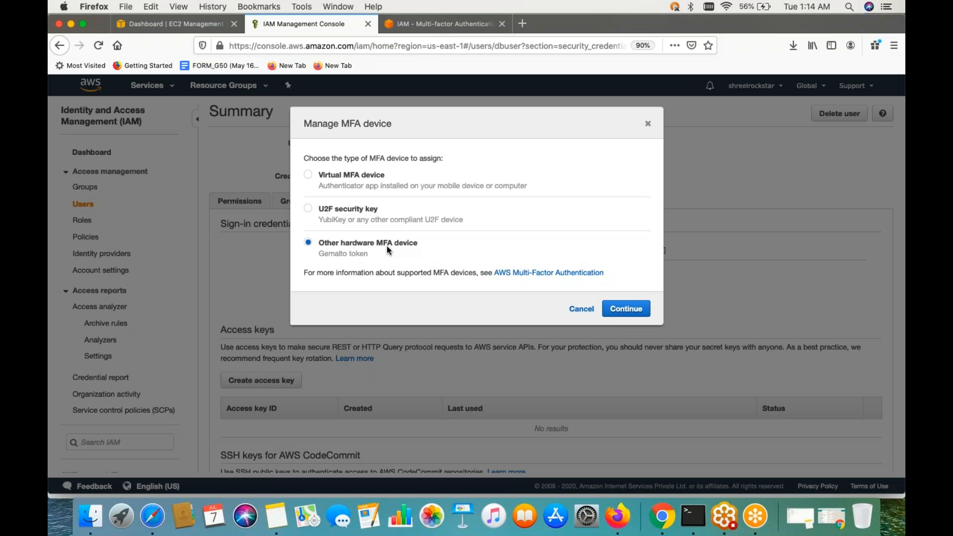
click(308, 176)
Step: Read the AWS multi-factor authentication page, covering MFA form factors, compatibility and virtual MFA applications for Android and iPhone
click(438, 23)
scroll(477, 322, down, 5)
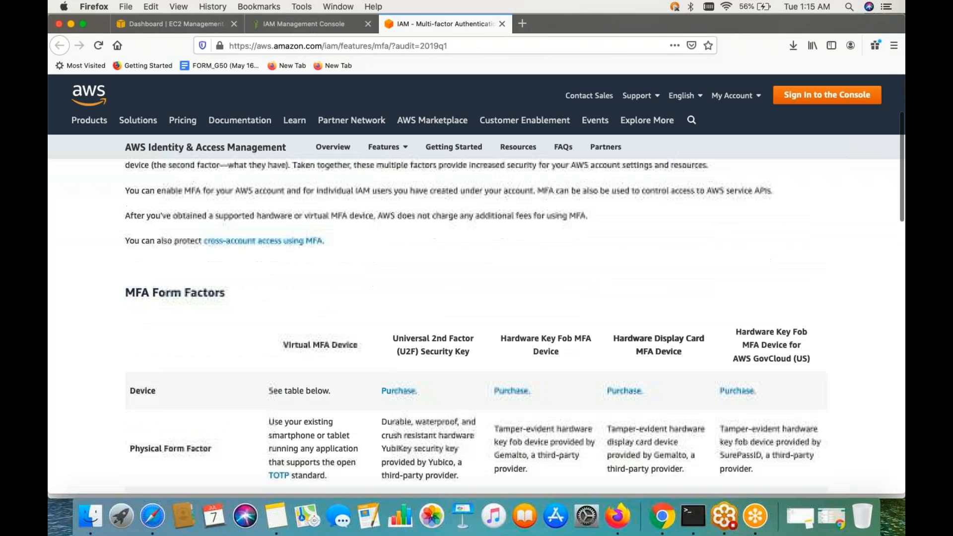
scroll(476, 322, up, 3)
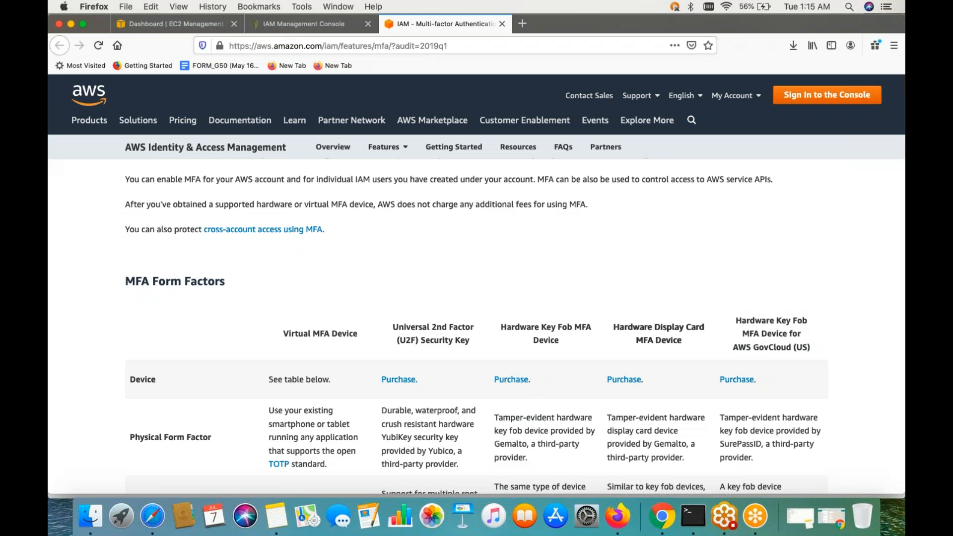
scroll(476, 322, down, 4)
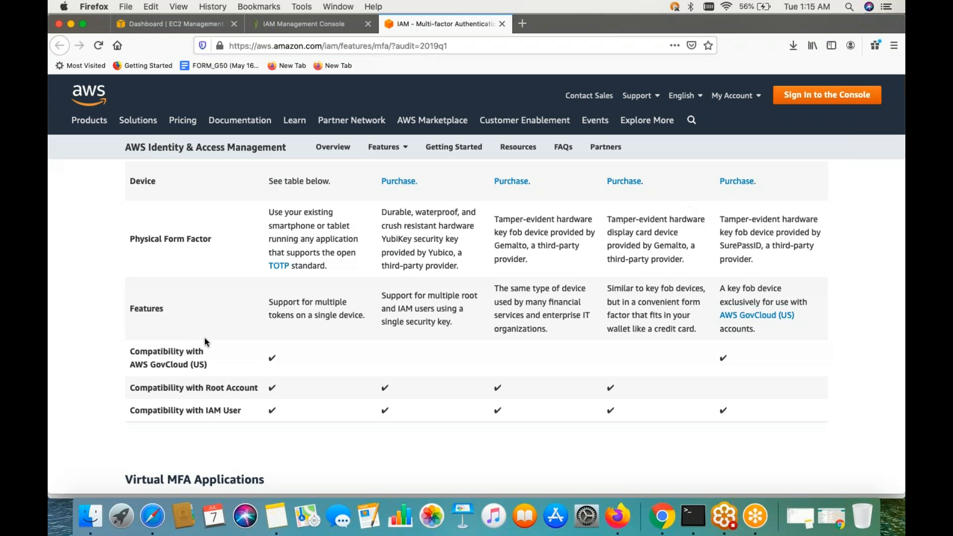
scroll(204, 341, down, 6)
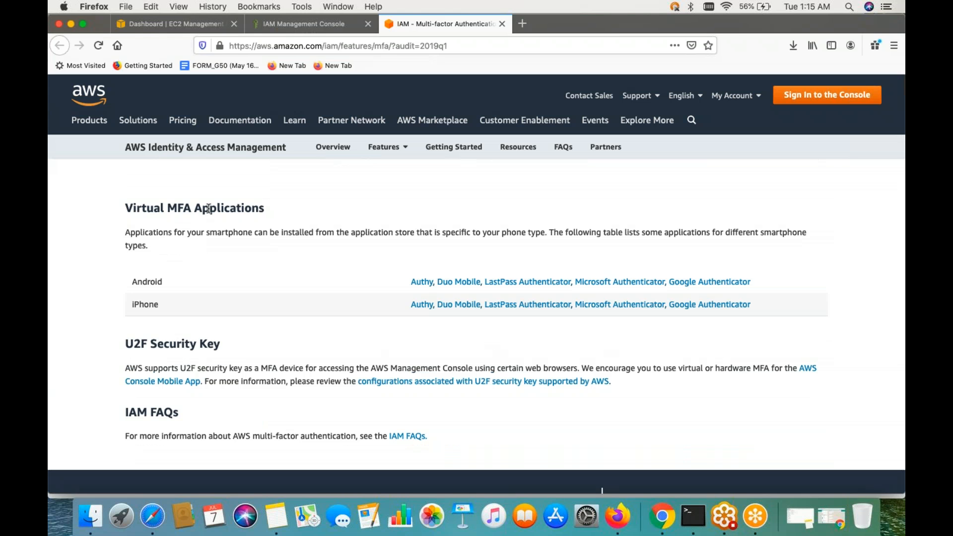
Step: Read the Virtual MFA Applications and U2F Security Key sections of the AWS multi-factor authentication page
drag(209, 208, 276, 206)
click(276, 203)
scroll(293, 209, down, 3)
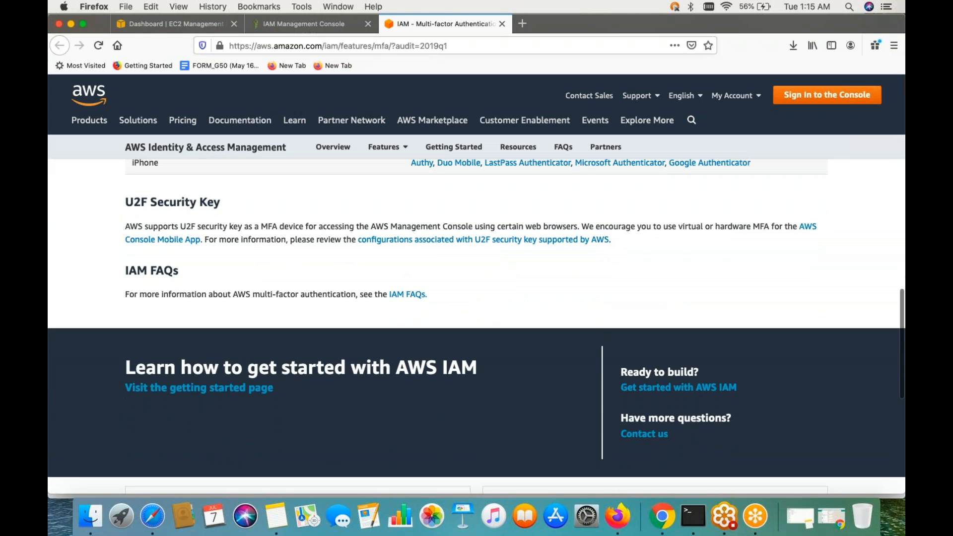
scroll(293, 209, up, 2)
scroll(476, 323, up, 5)
scroll(476, 322, down, 8)
scroll(477, 322, up, 1)
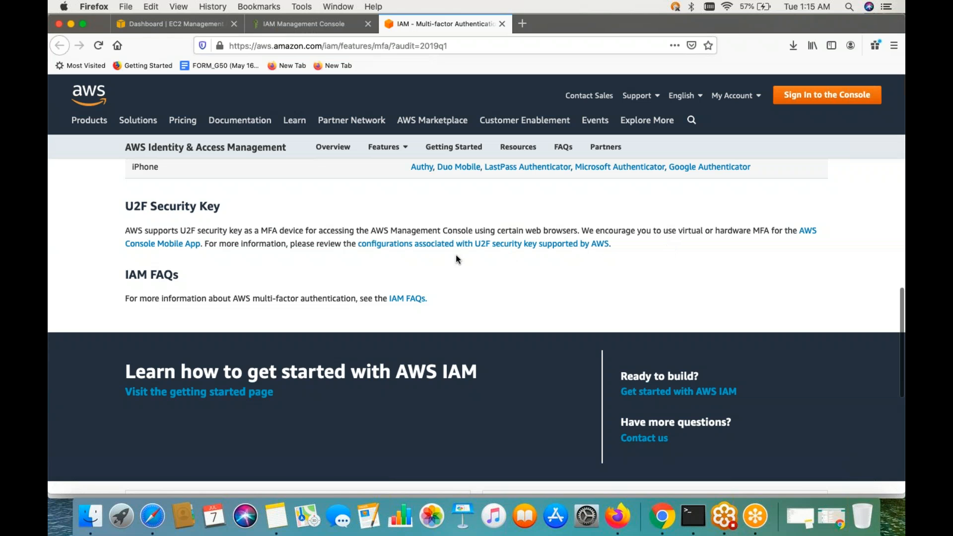
Step: Open the U2F security key supported configurations documentation and read its sections on devices, browsers, mobile environments and CLI/API support
click(497, 245)
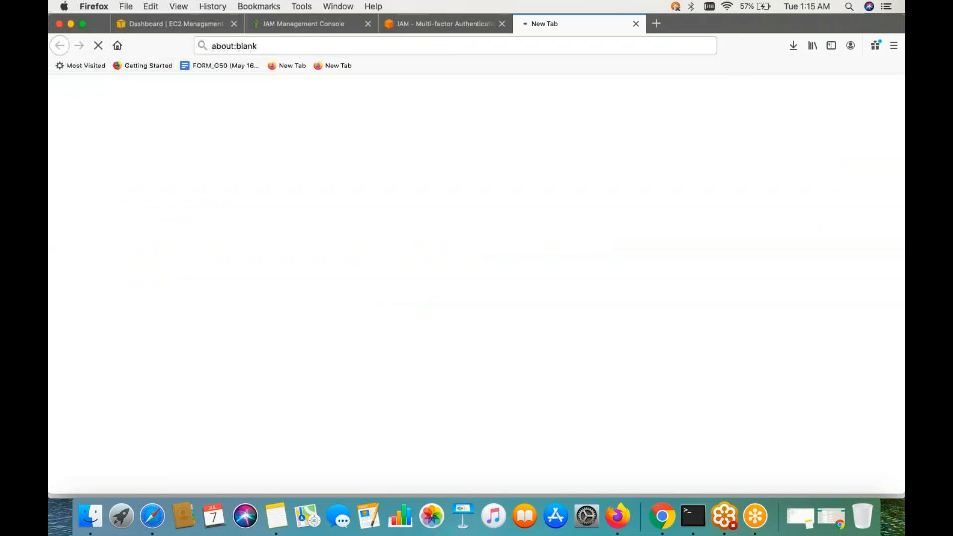
click(502, 22)
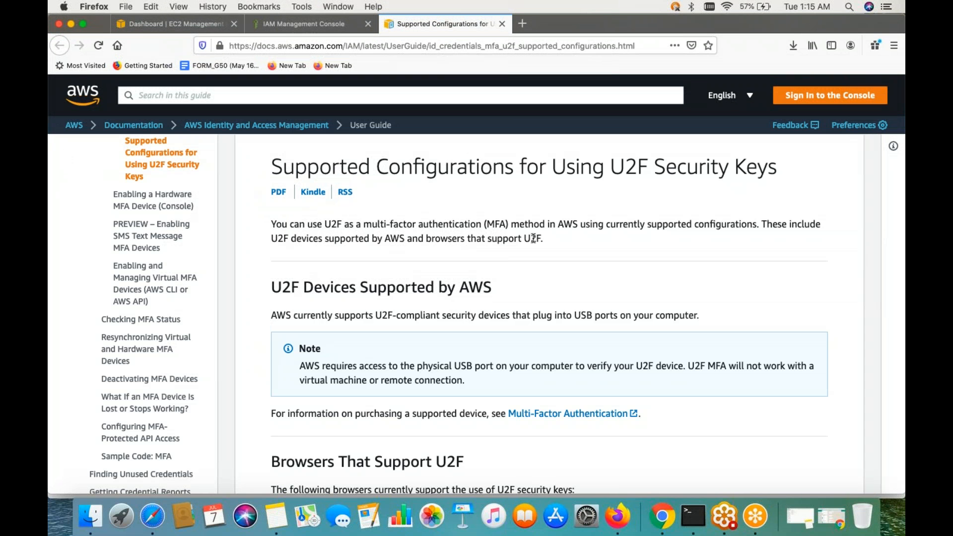
scroll(576, 315, down, 3)
scroll(474, 248, down, 3)
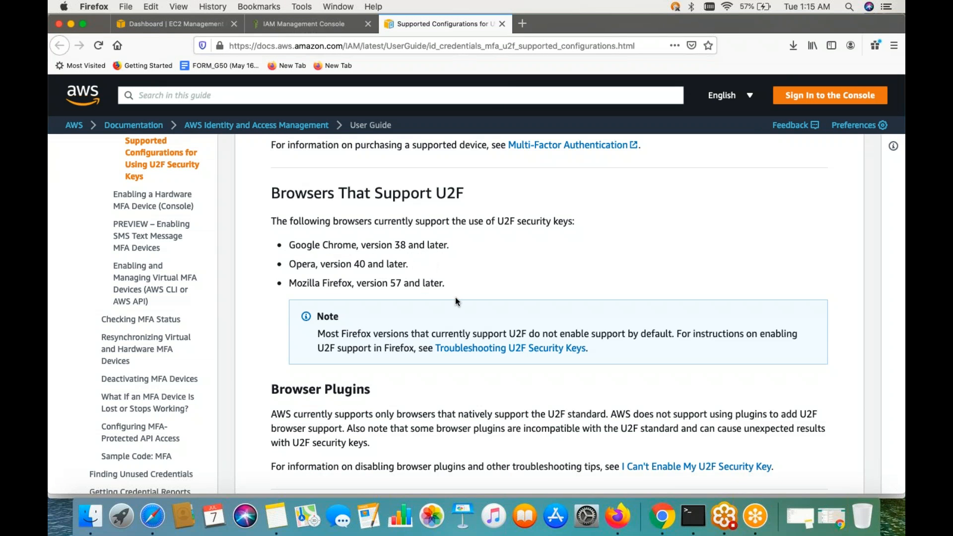
scroll(454, 297, down, 6)
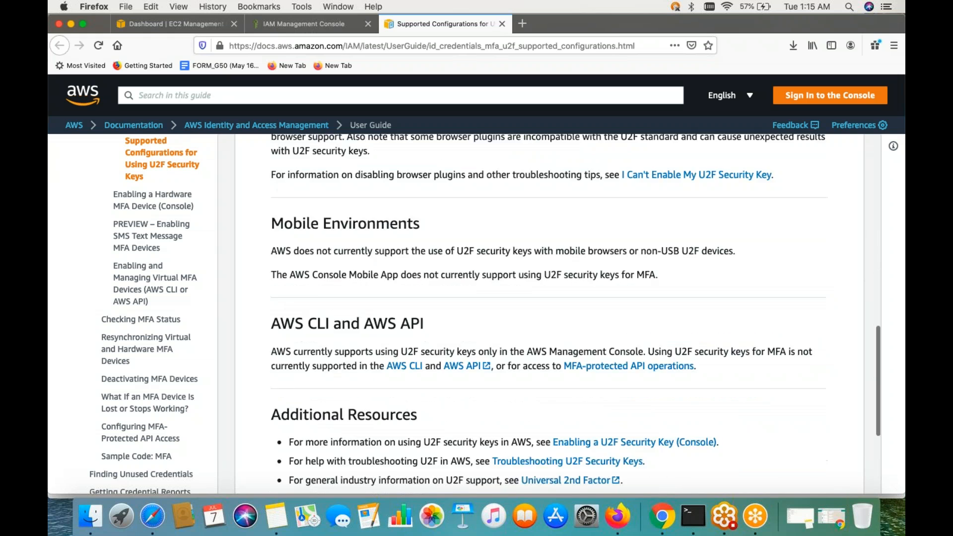
scroll(576, 313, down, 3)
scroll(576, 312, up, 3)
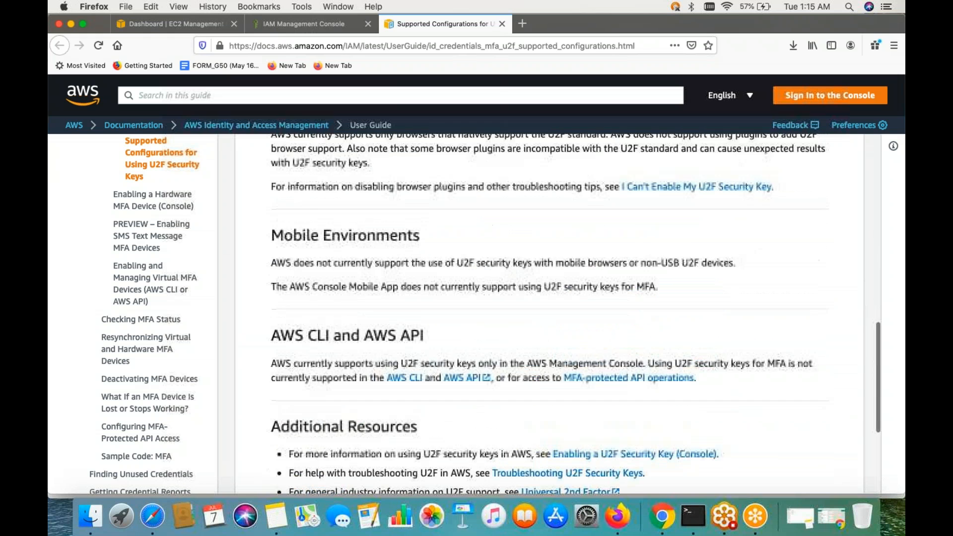
scroll(575, 310, up, 2)
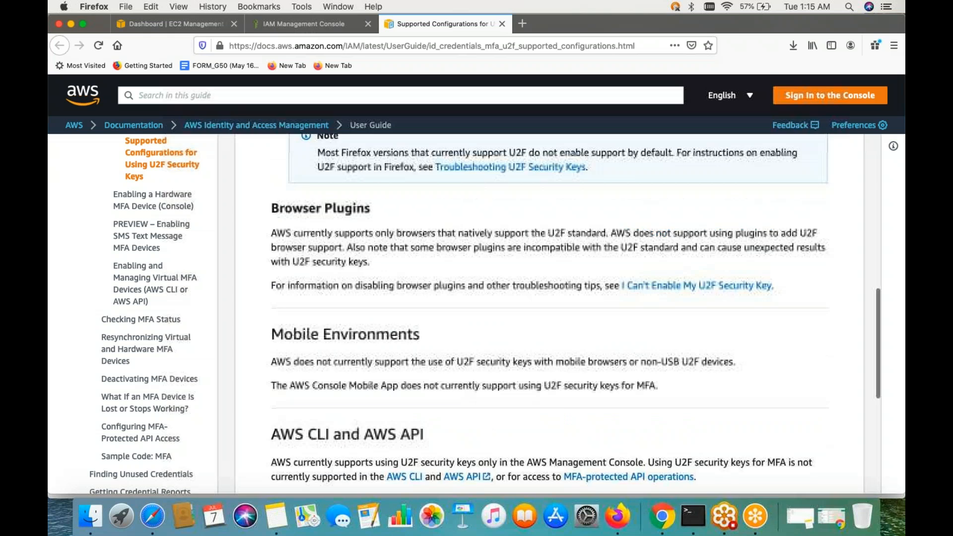
scroll(550, 312, up, 10)
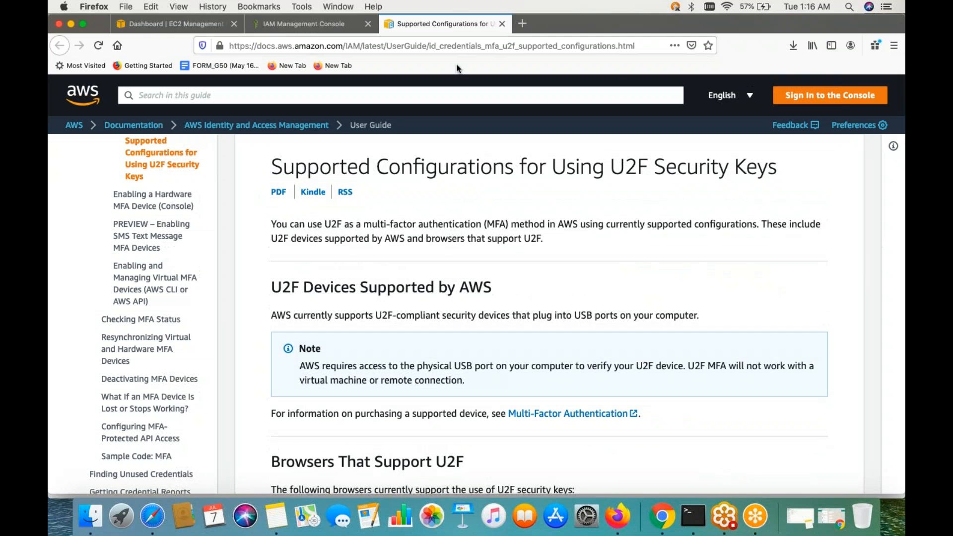
click(502, 25)
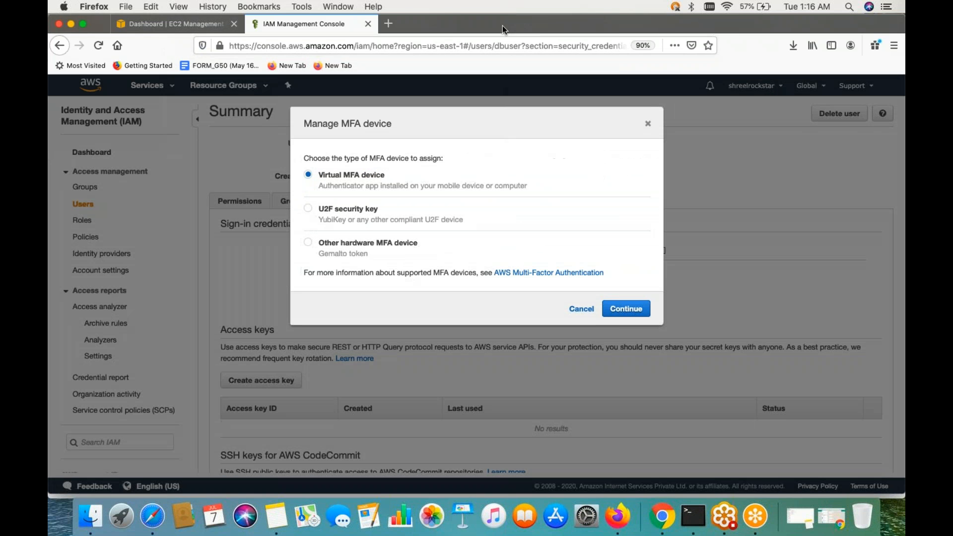
Step: Assign a virtual MFA device to the IAM user dbuser by showing the QR code and entering two consecutive MFA codes
click(625, 308)
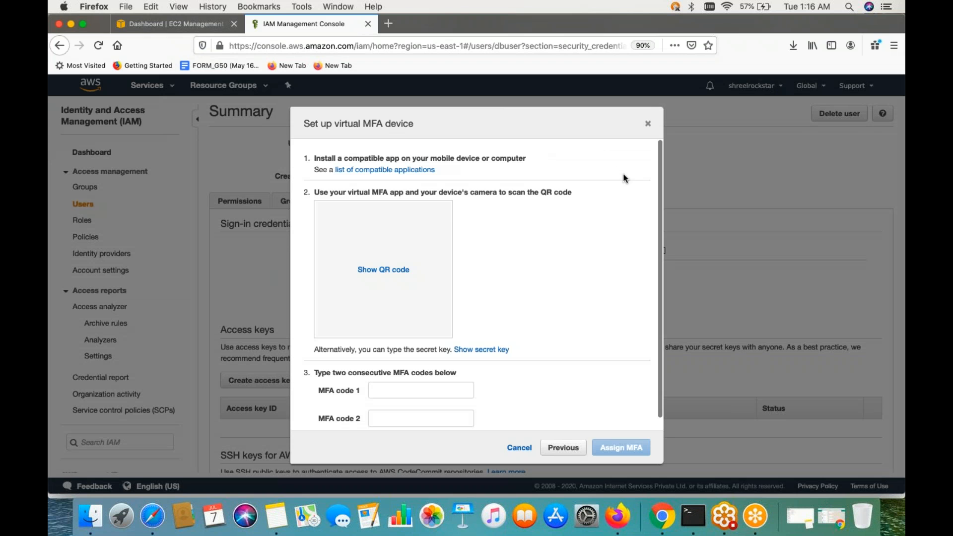
click(389, 264)
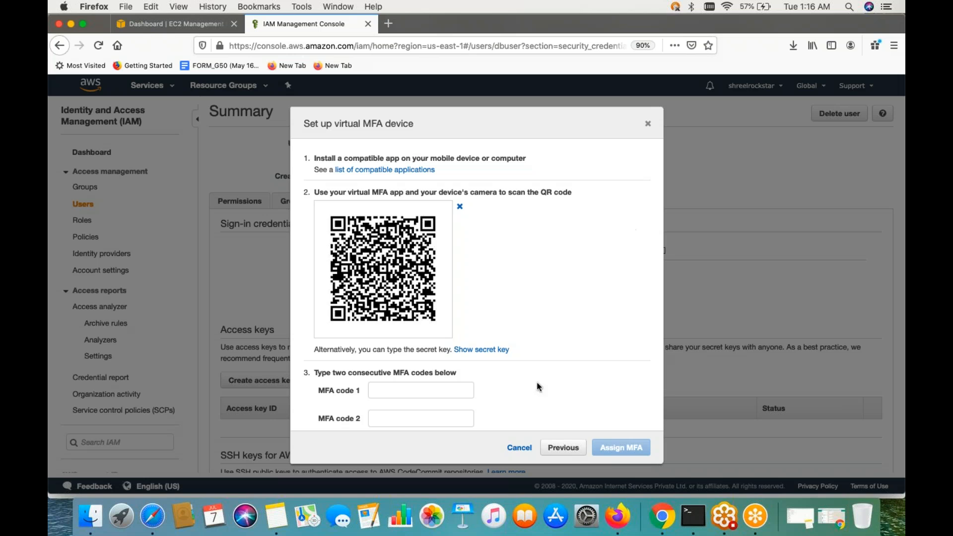
click(438, 391)
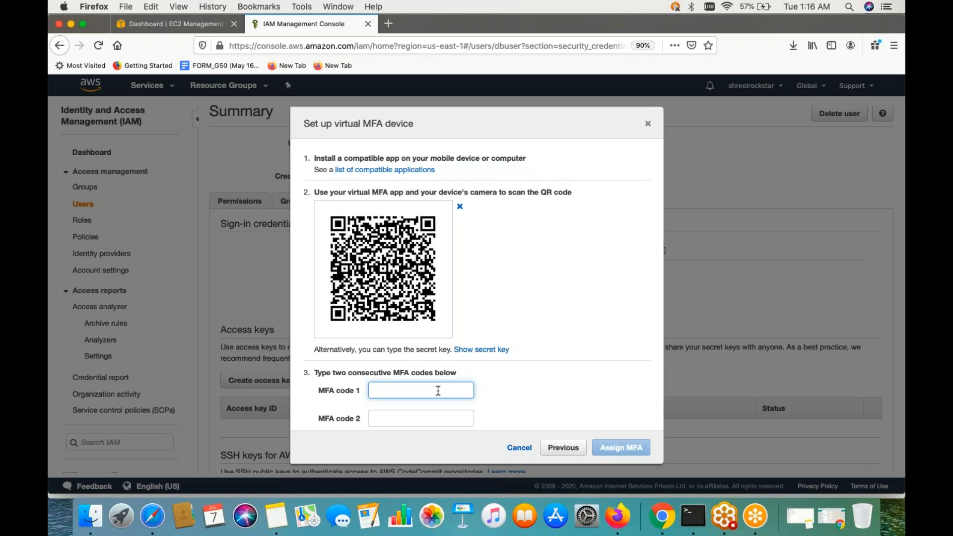
click(429, 420)
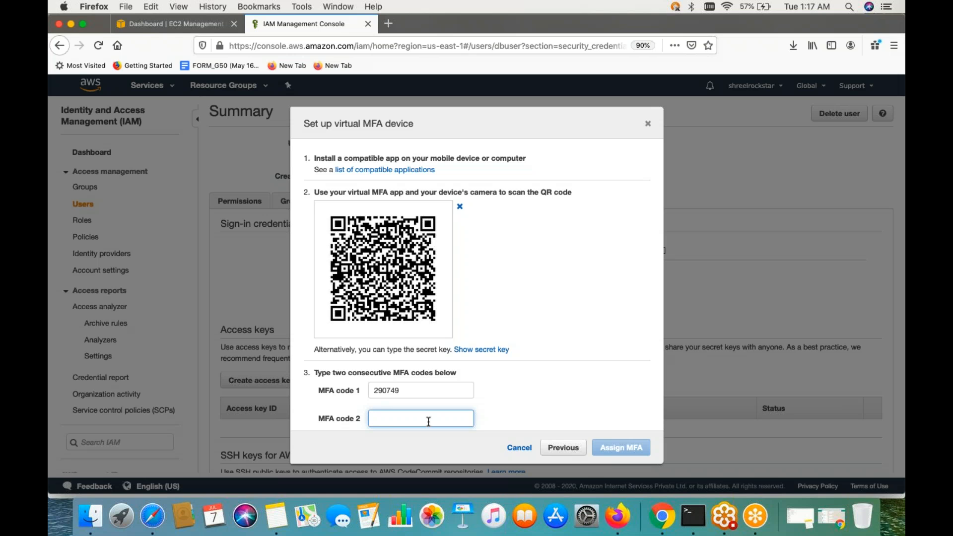
click(620, 447)
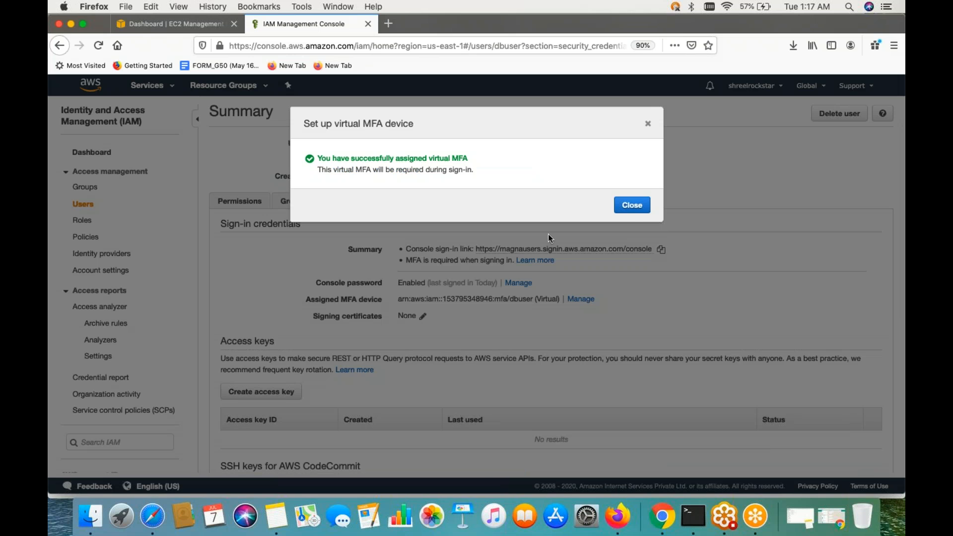
click(637, 205)
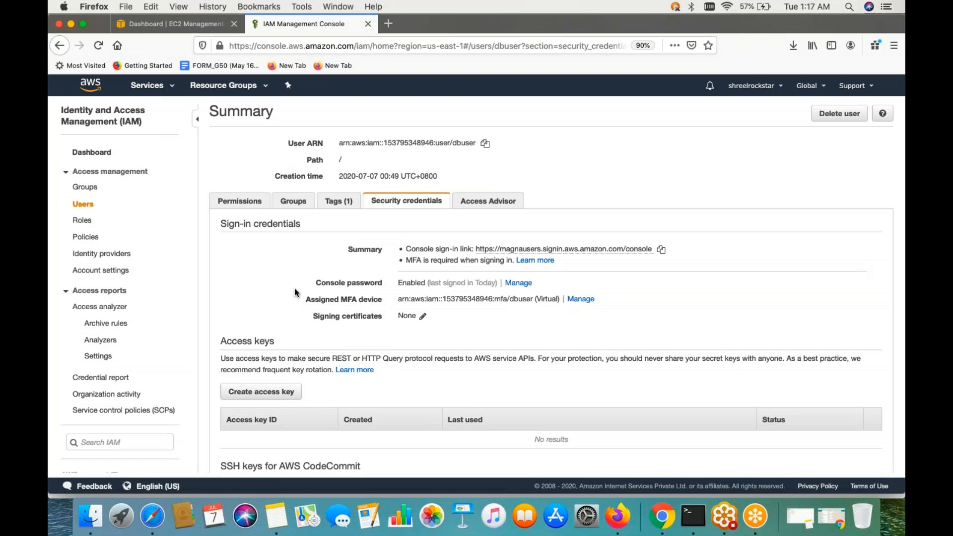
Step: Switch to Safari and sign in as IAM user dbuser with the account password, without saving the password in the browser
click(154, 507)
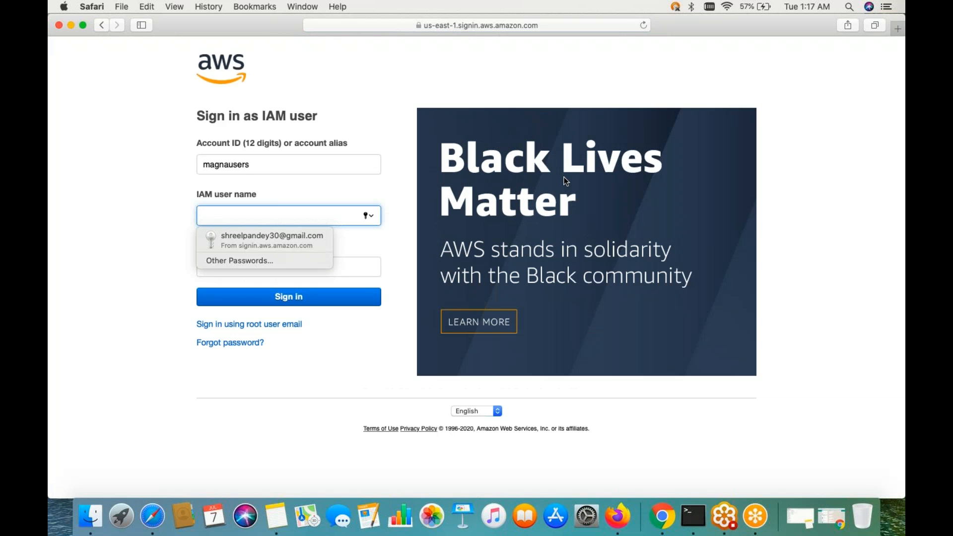
text(dbuser)
key(Tab)
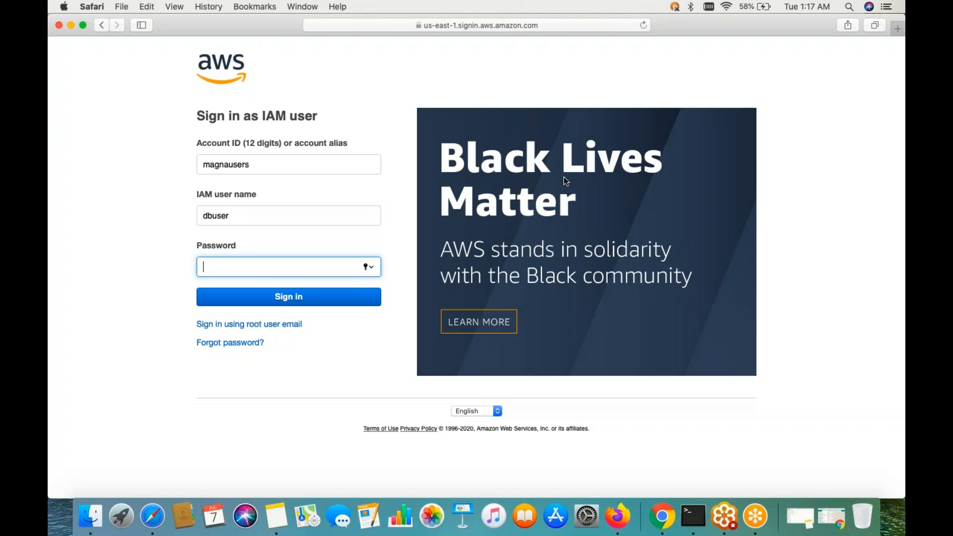
text(•••••••••••)
click(291, 301)
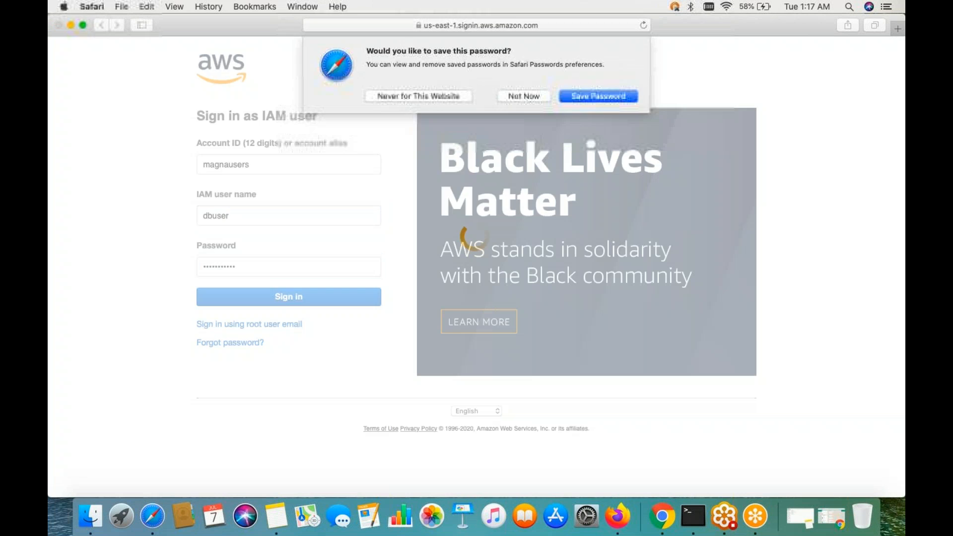
click(519, 94)
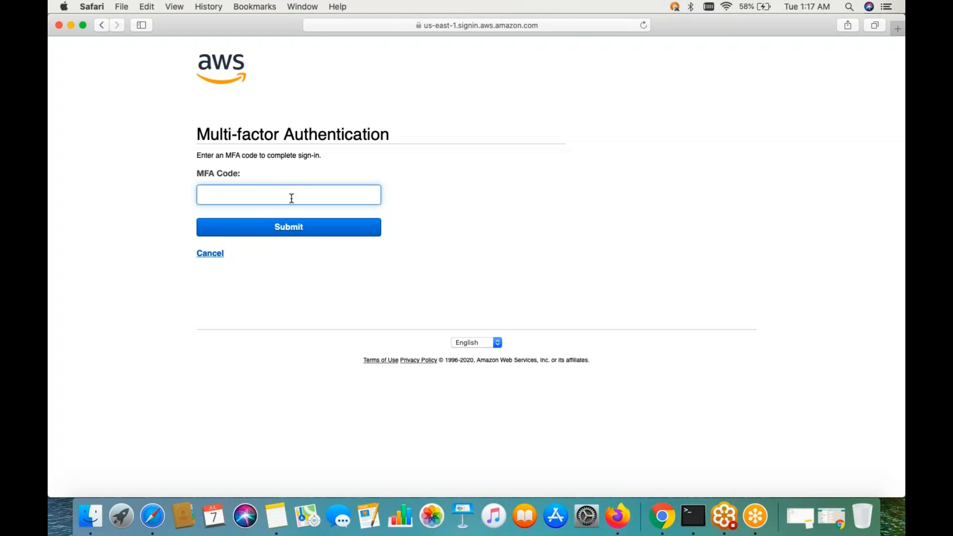
Step: Enter the MFA code for dbuser and submit it to complete the console sign-in
click(294, 230)
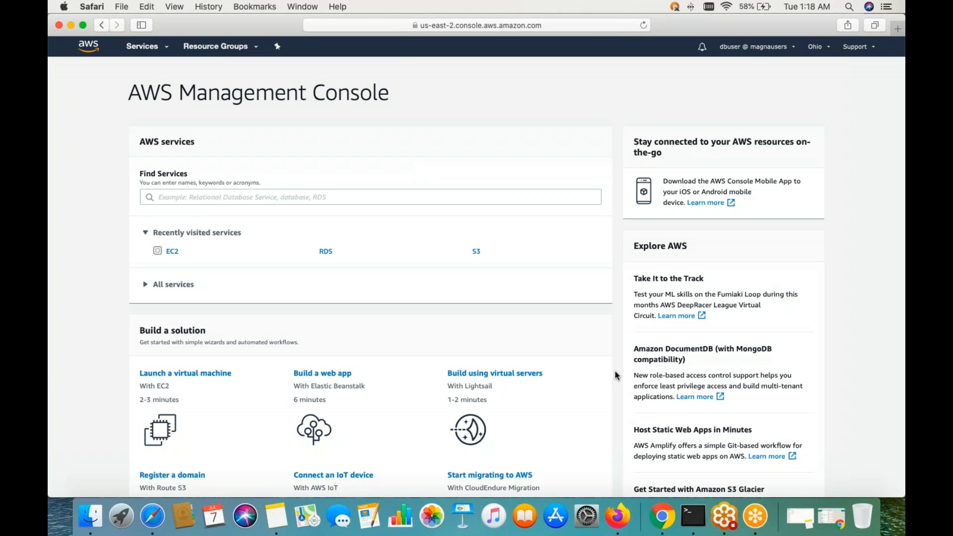
Step: Switch to Firefox, search the web for "saml authentication" and examine the SAML (SSO) diagram image
click(615, 507)
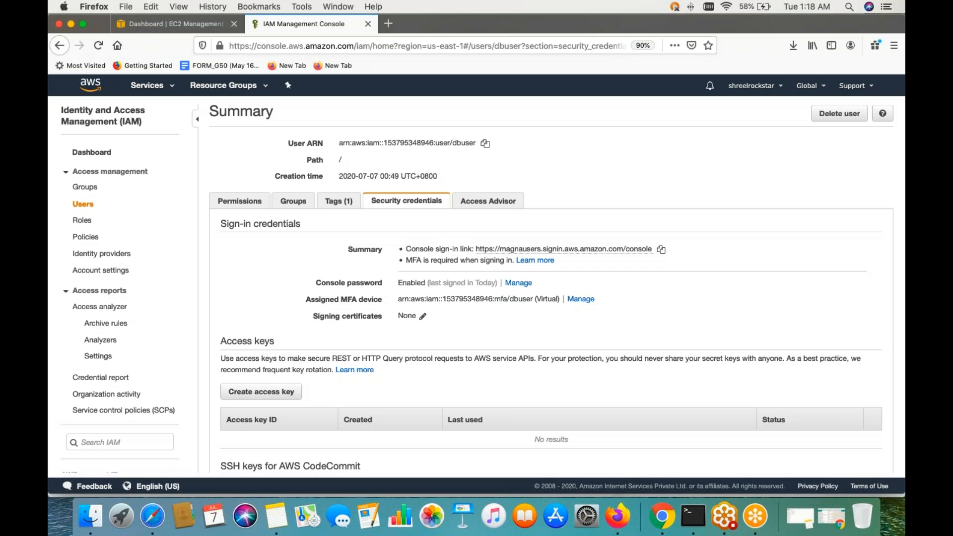
click(390, 23)
text(saml)
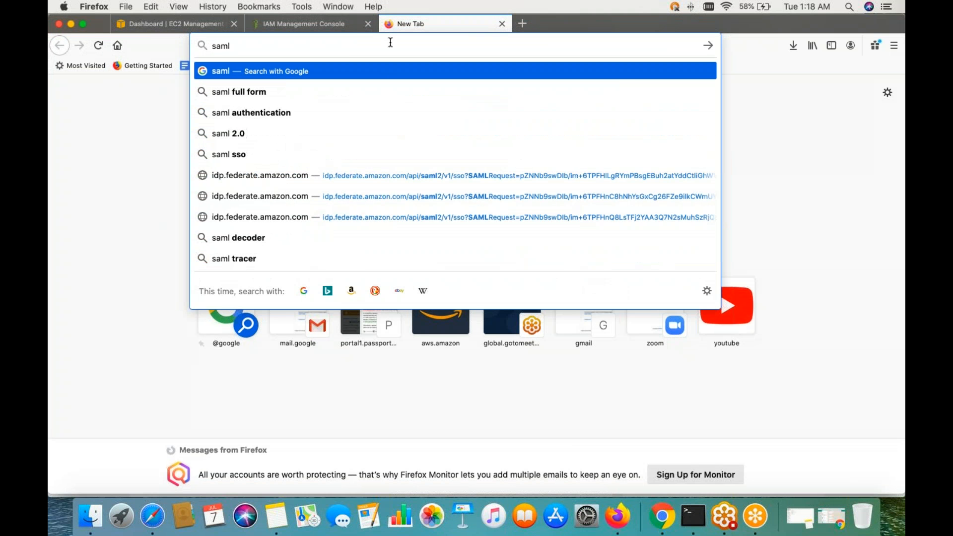
key(Down)
key(Down)
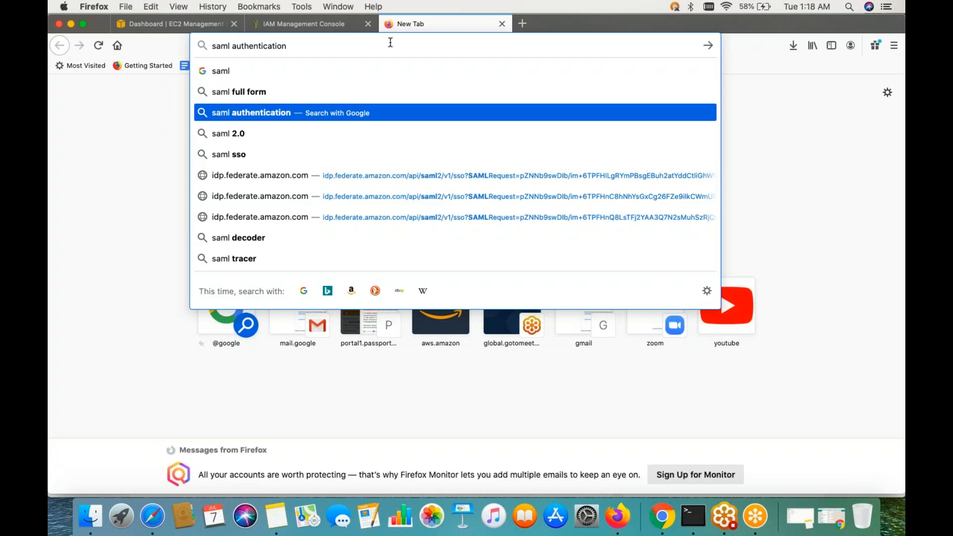
key(Return)
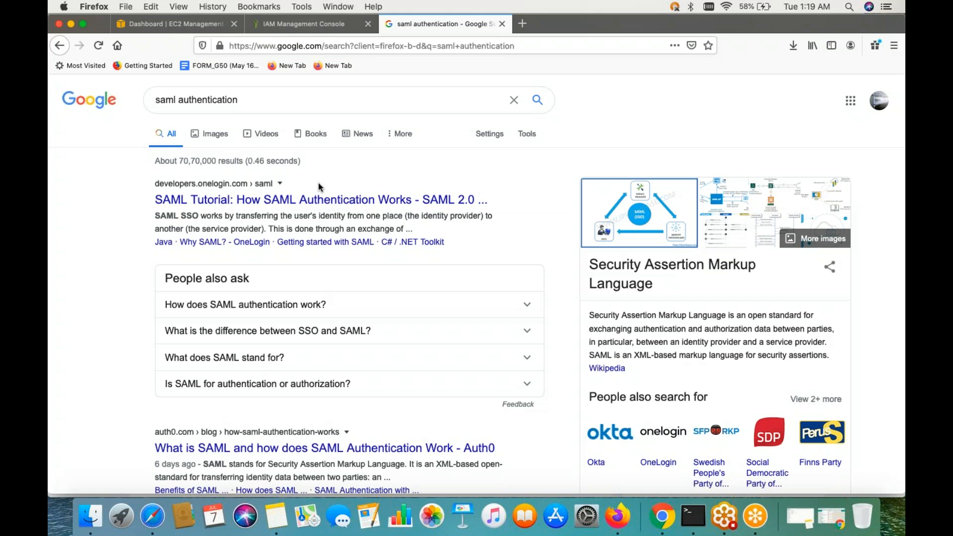
click(641, 203)
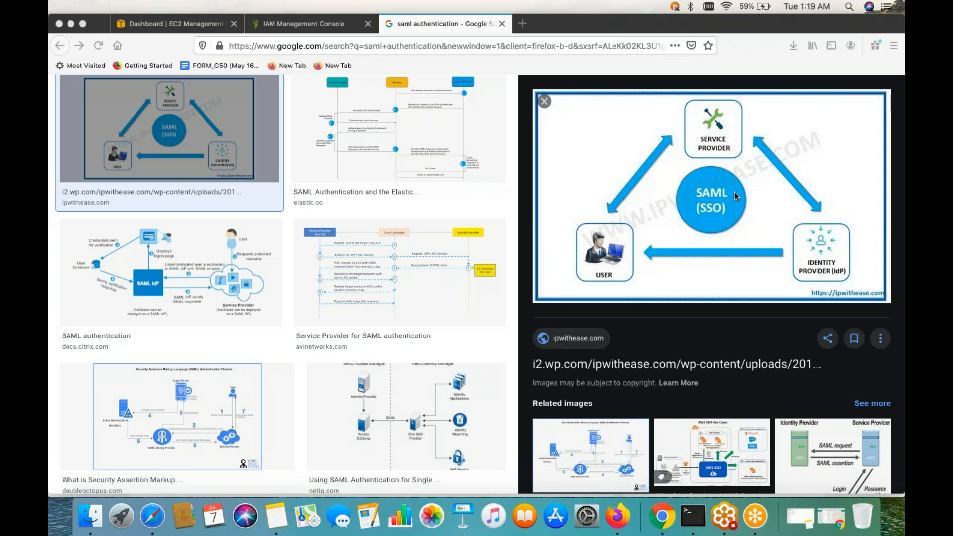
click(505, 28)
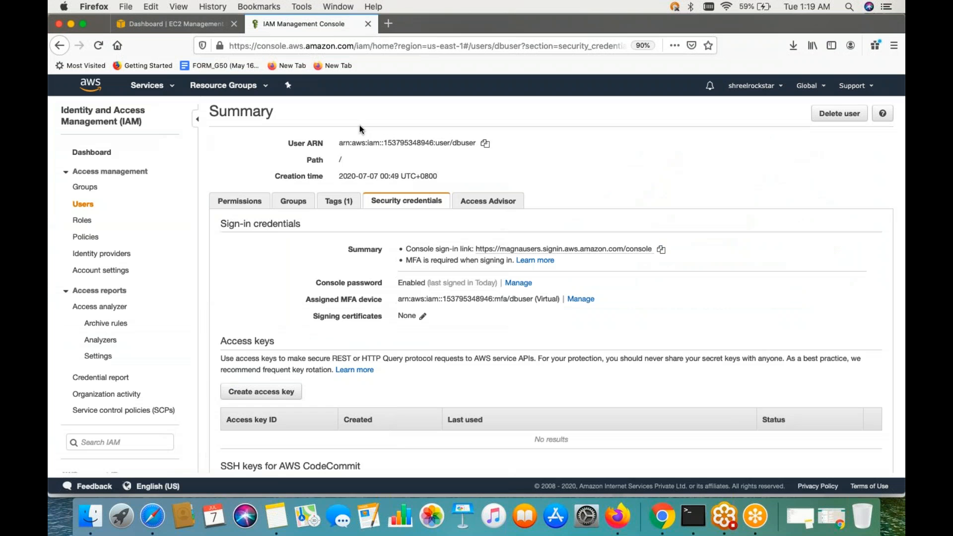
Step: Delete both IAM users, admins and dbuser, from the Users list
click(88, 205)
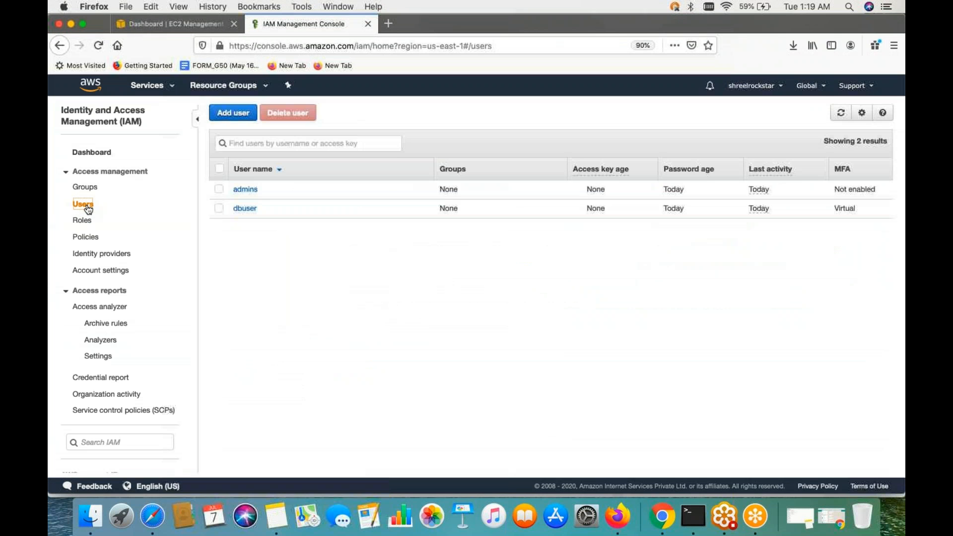
click(219, 189)
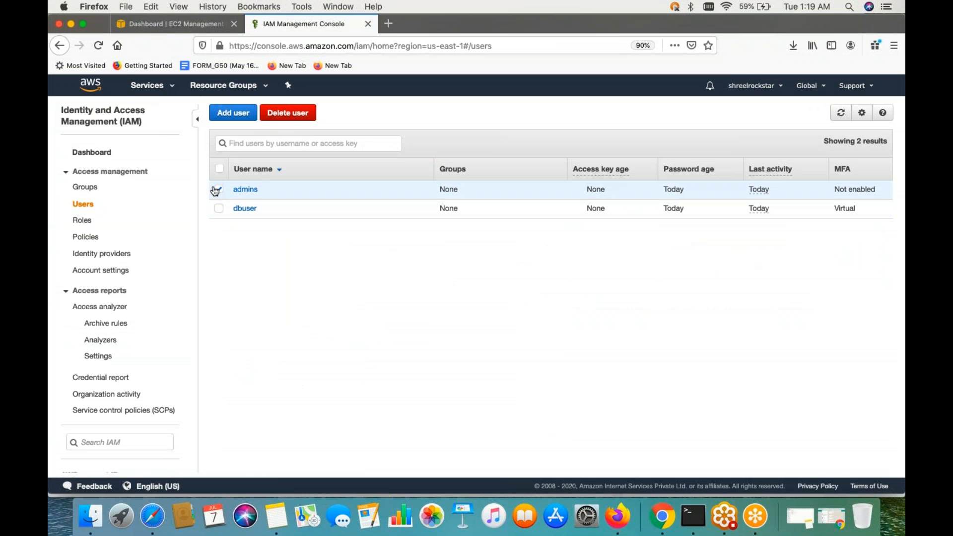
click(219, 169)
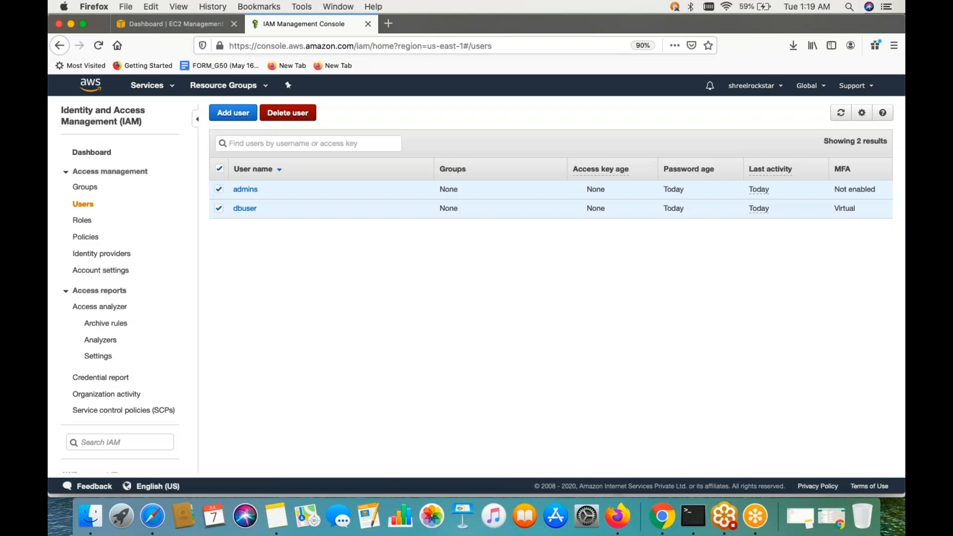
click(300, 113)
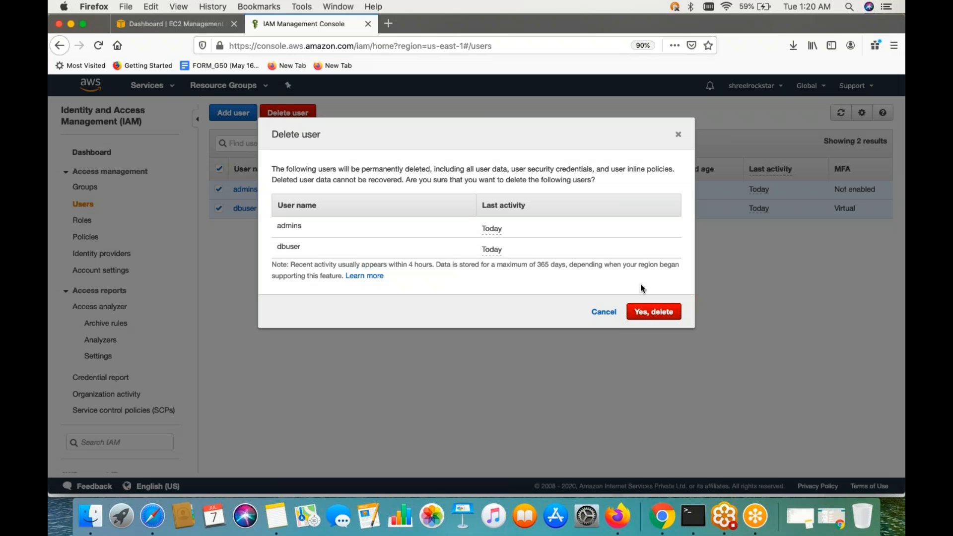
click(653, 312)
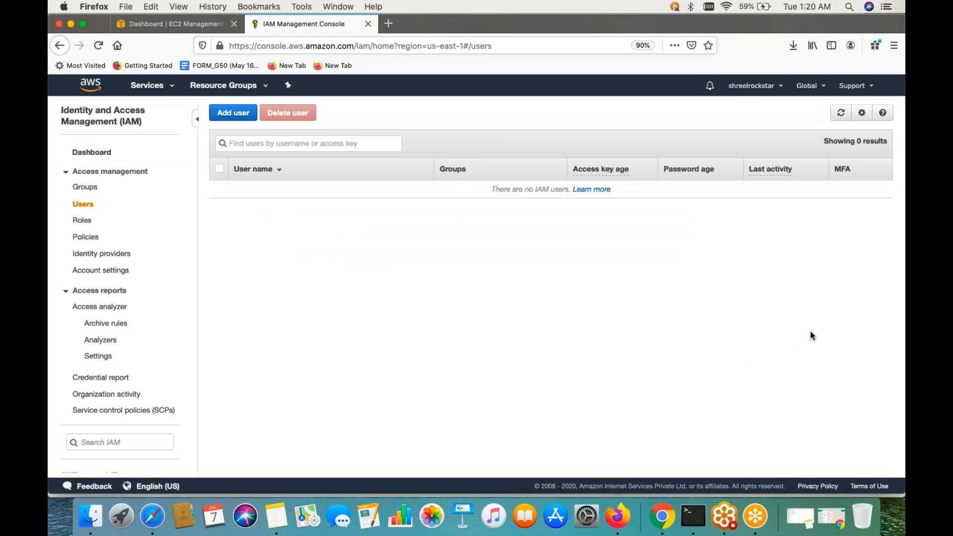
click(773, 27)
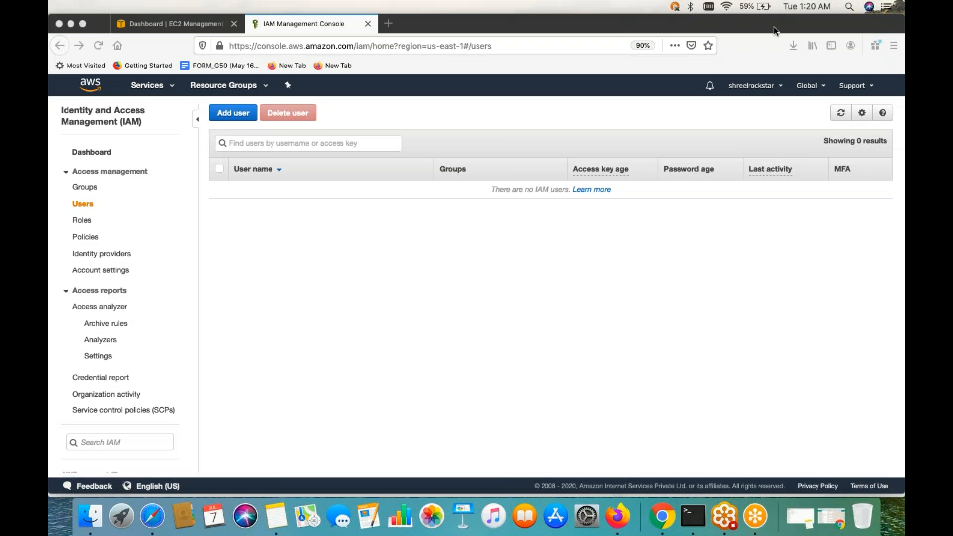